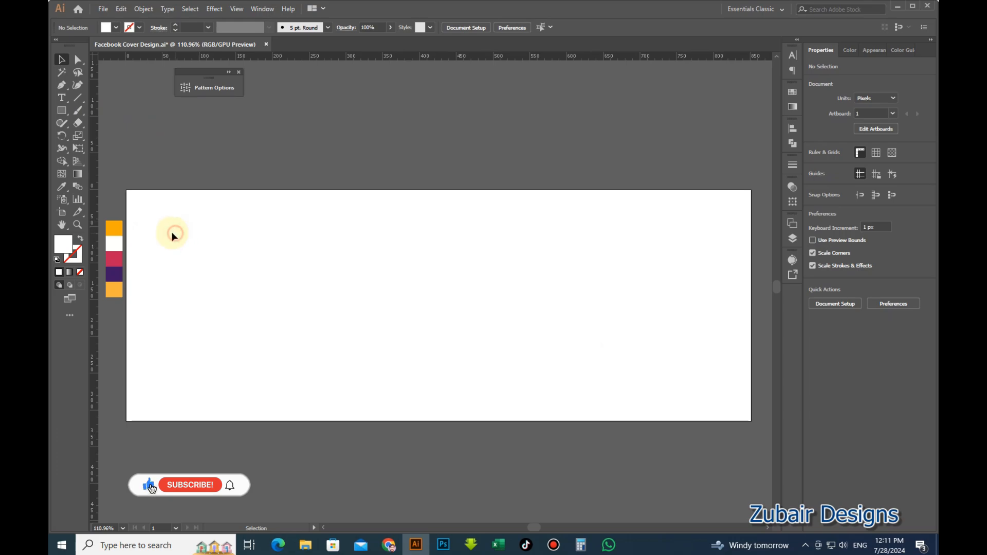
Draw an 851 × 315 px rectangle on the artboard.
{"action": "left_click", "coordinate": [62, 110]}
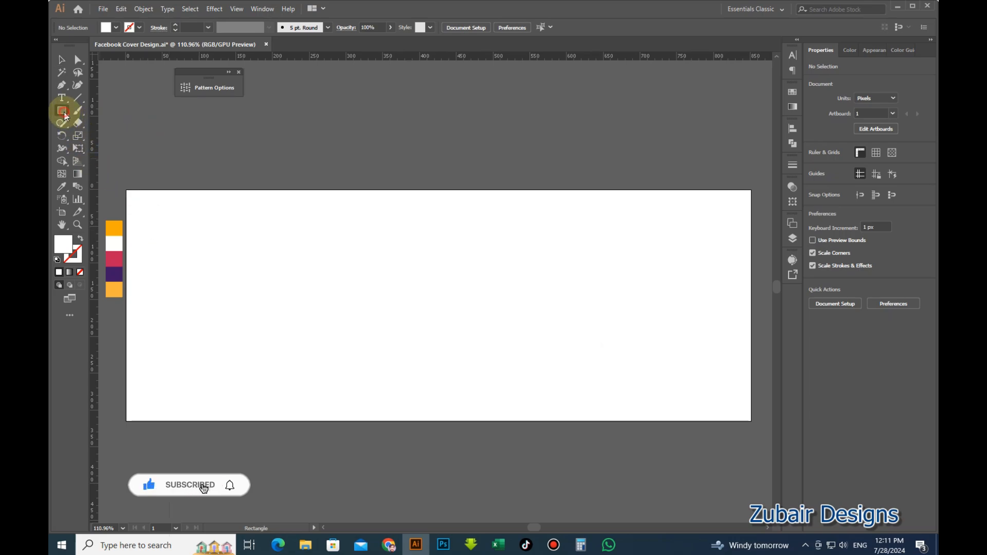
{"action": "left_click", "coordinate": [304, 284]}
{"action": "type", "text": "851"}
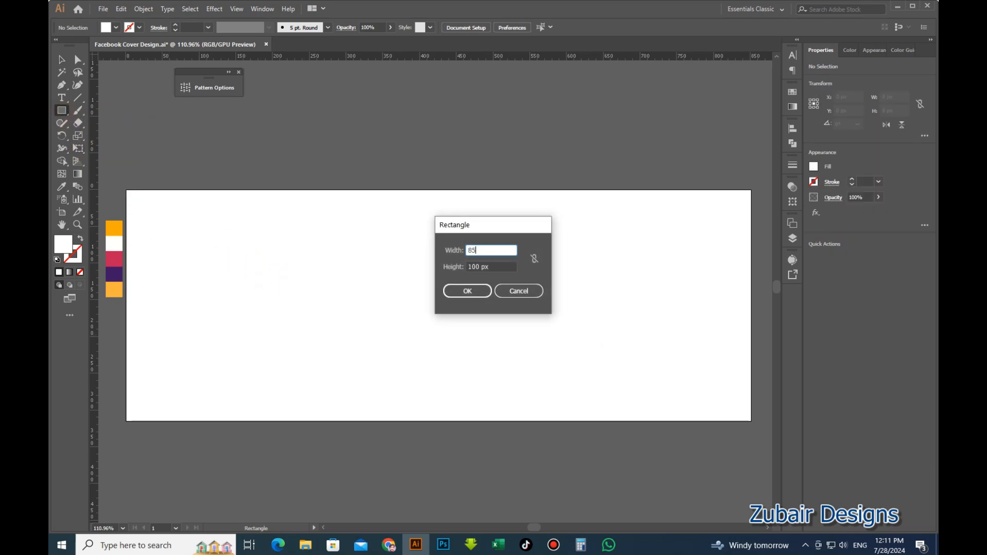
{"action": "key", "text": "Tab"}
{"action": "key", "text": "Return"}
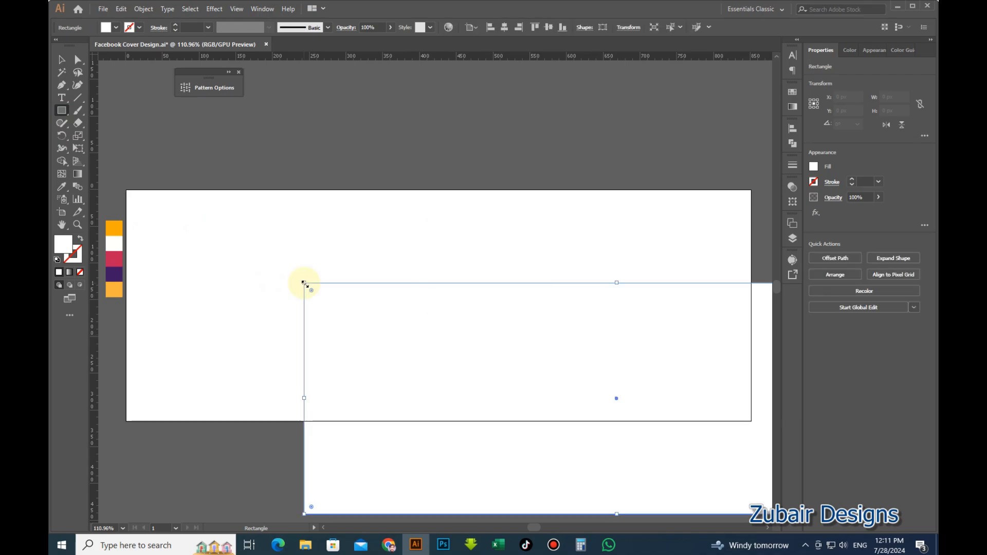
Align the rectangle to the artboard horizontally and to its top edge.
{"action": "left_click", "coordinate": [62, 60]}
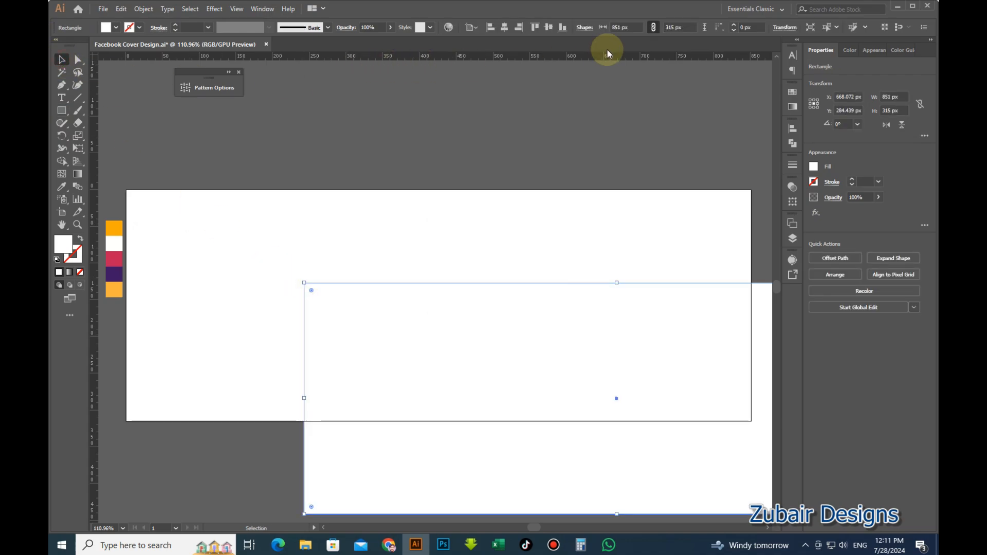
{"action": "left_click", "coordinate": [503, 28]}
{"action": "left_click", "coordinate": [543, 31]}
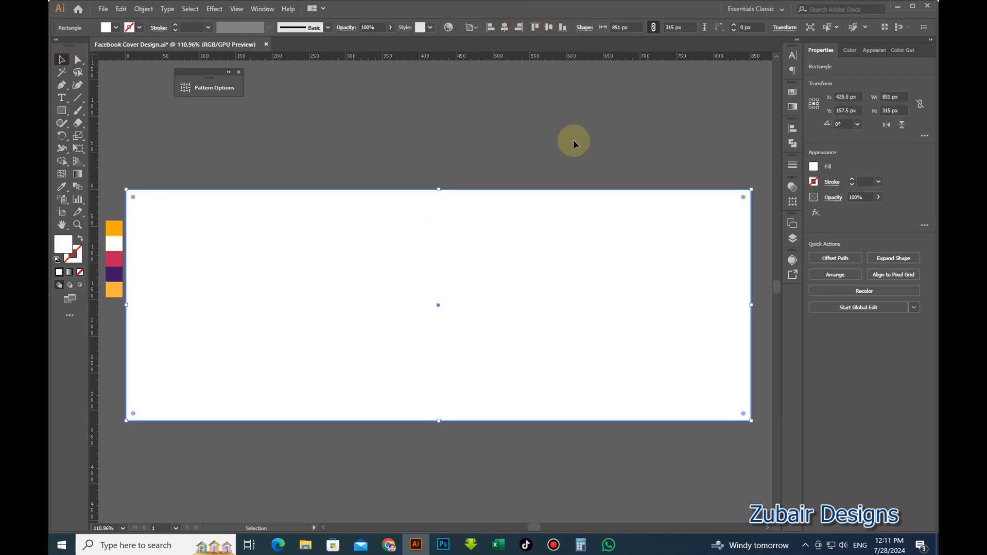
{"action": "left_click", "coordinate": [573, 140]}
{"action": "left_click", "coordinate": [561, 234]}
{"action": "left_click", "coordinate": [504, 150]}
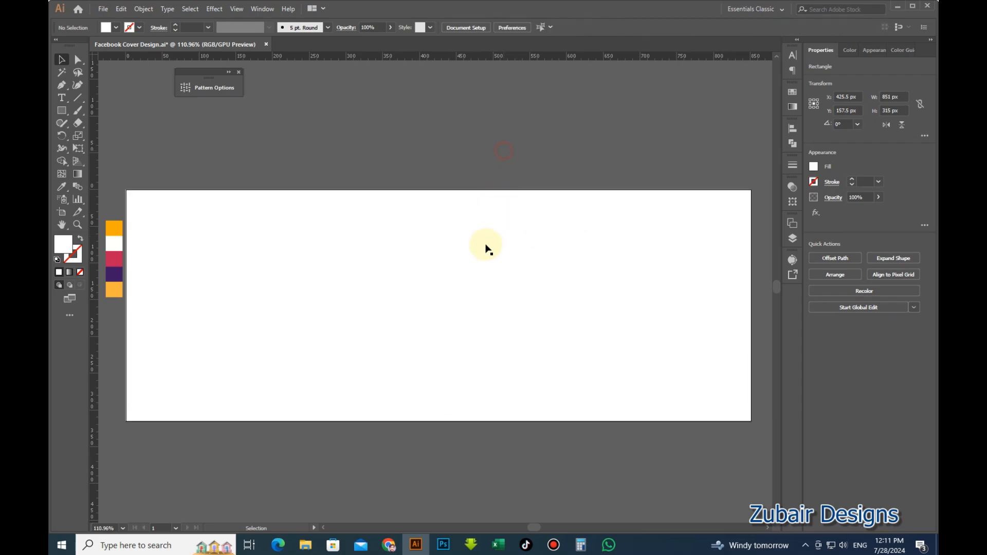
{"action": "left_click", "coordinate": [386, 288]}
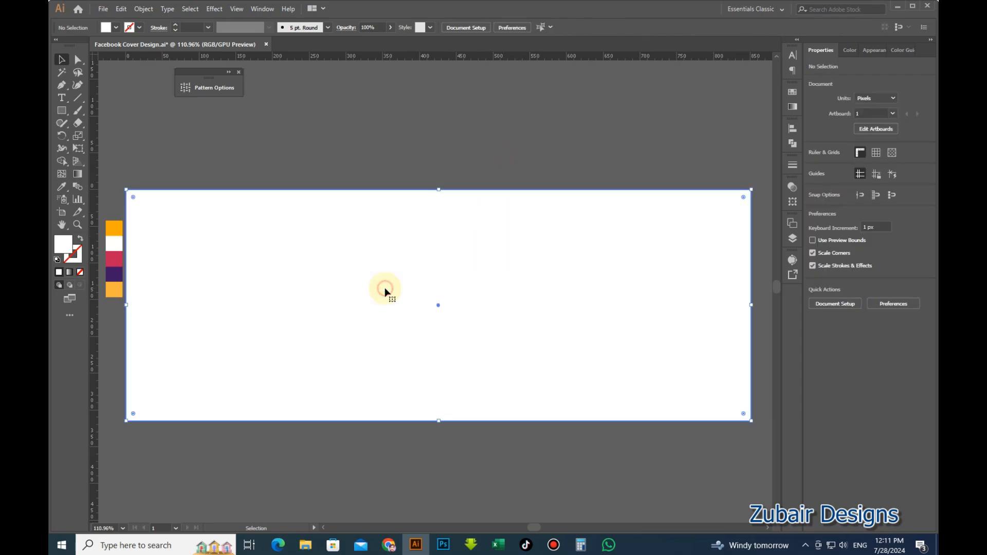
Add a second fill to the rectangle and give it a linear gradient.
{"action": "left_click", "coordinate": [78, 174]}
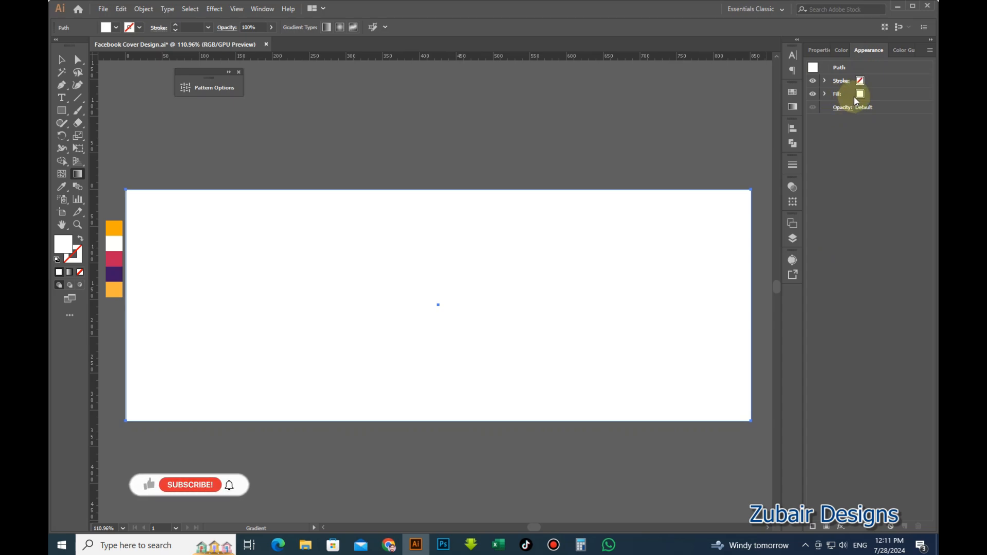
{"action": "left_click", "coordinate": [861, 97]}
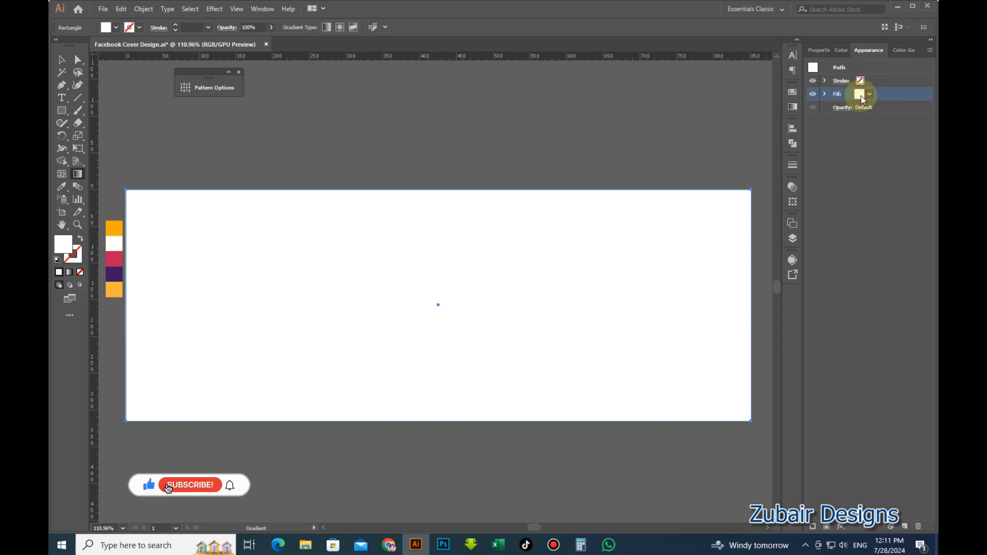
{"action": "left_click", "coordinate": [826, 527]}
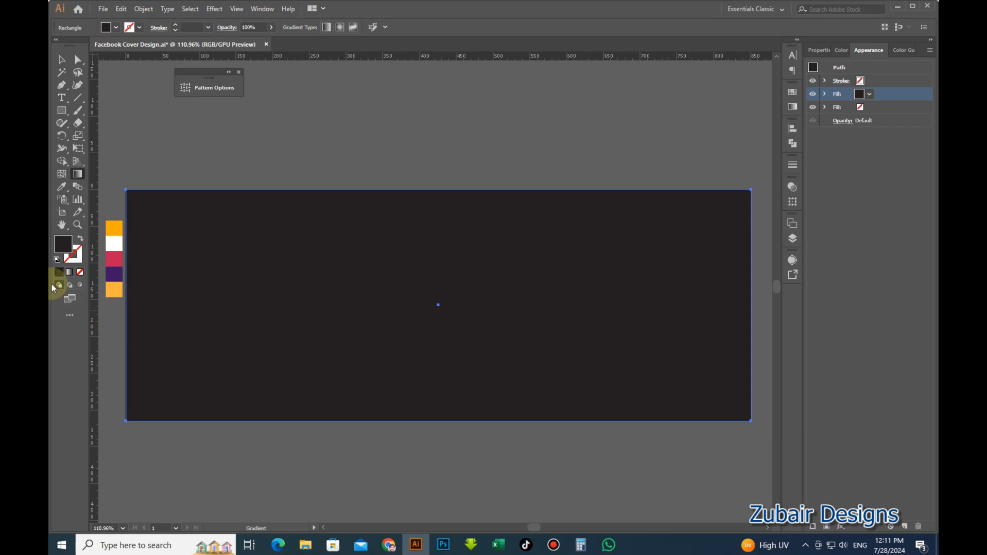
{"action": "left_click", "coordinate": [70, 272]}
At actual size, run the gradient diagonally from the top-left to the bottom-right corner.
{"action": "key", "text": "ctrl+1"}
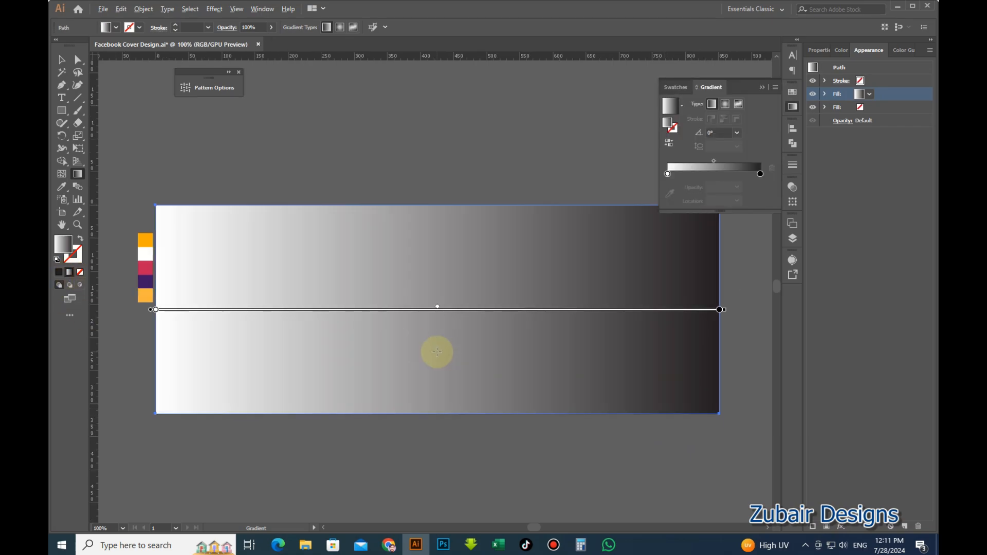
{"action": "left_click_drag", "start_coordinate": [726, 431], "coordinate": [513, 216]}
{"action": "left_click_drag", "start_coordinate": [388, 275], "coordinate": [156, 279]}
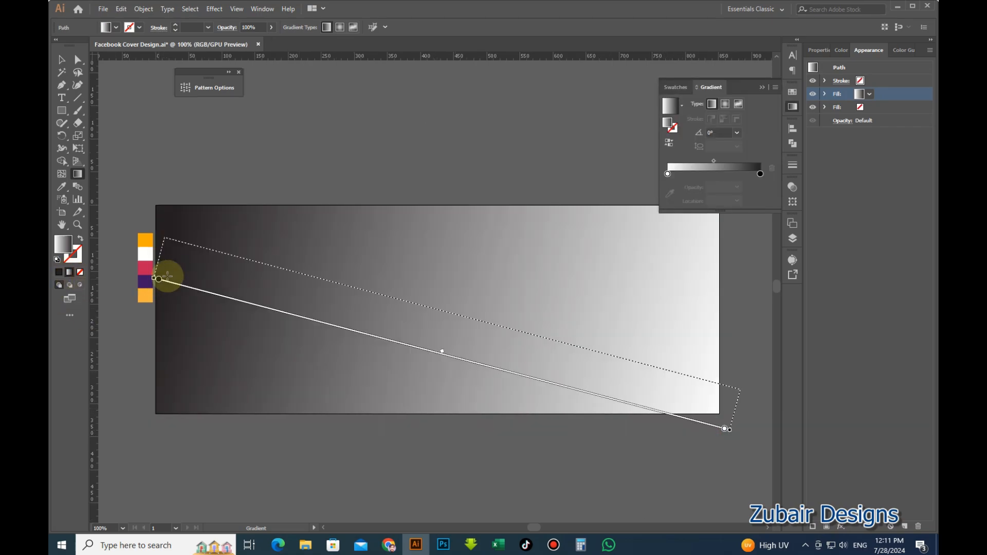
{"action": "mouse_move", "coordinate": [155, 192]}
{"action": "left_mouse_down"}
{"action": "mouse_move", "coordinate": [596, 403]}
{"action": "mouse_move", "coordinate": [755, 418]}
{"action": "mouse_move", "coordinate": [694, 419]}
{"action": "mouse_move", "coordinate": [734, 417]}
{"action": "mouse_move", "coordinate": [742, 428]}
{"action": "left_mouse_up"}
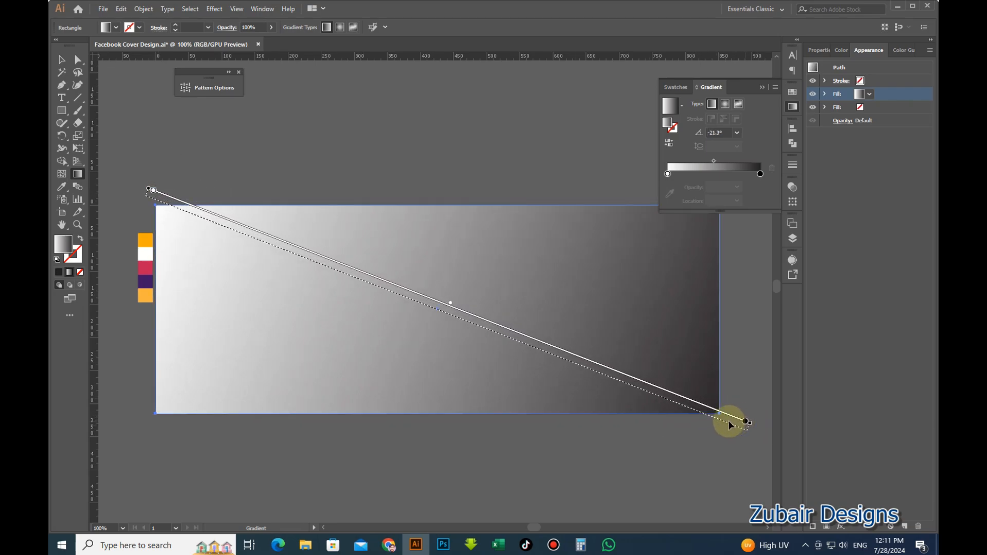
{"action": "left_click_drag", "start_coordinate": [165, 199], "coordinate": [150, 200]}
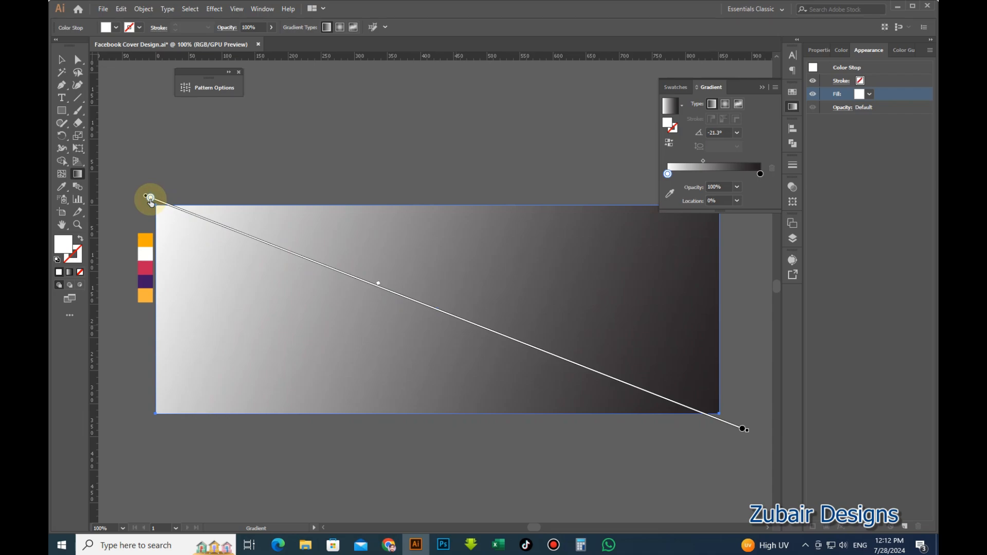
Set the gradient's start stop to the crimson swatch and its end stop to purple.
{"action": "left_click", "coordinate": [669, 193]}
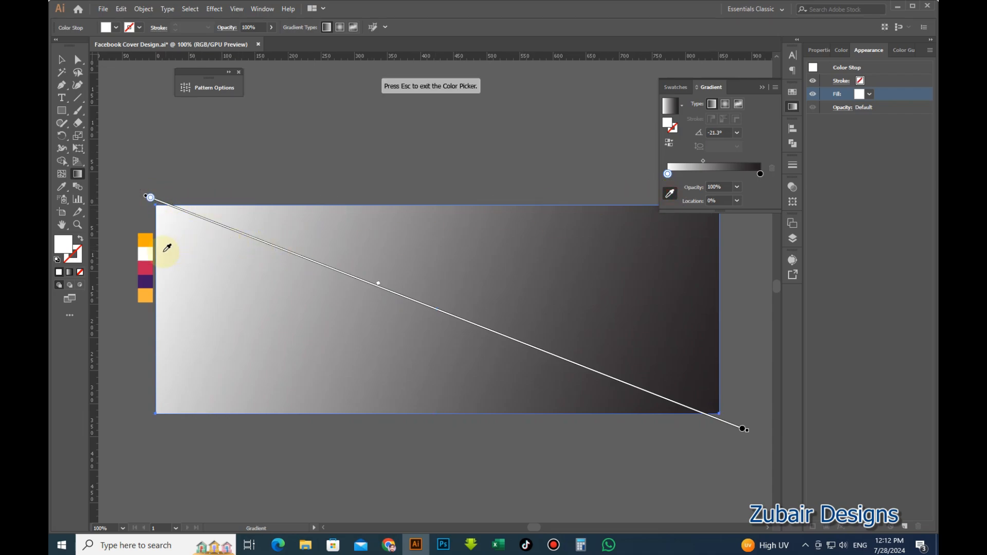
{"action": "left_click", "coordinate": [150, 264]}
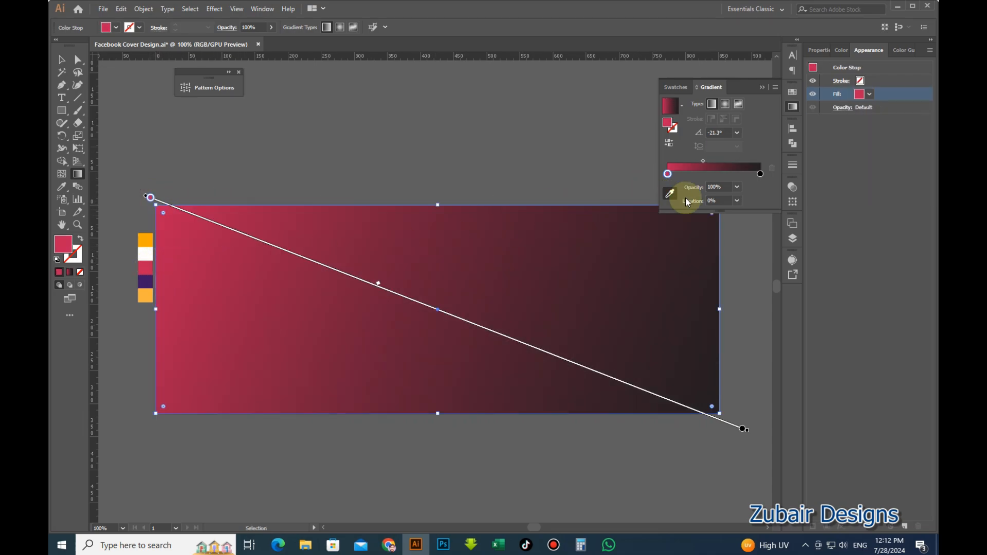
{"action": "left_click", "coordinate": [742, 428]}
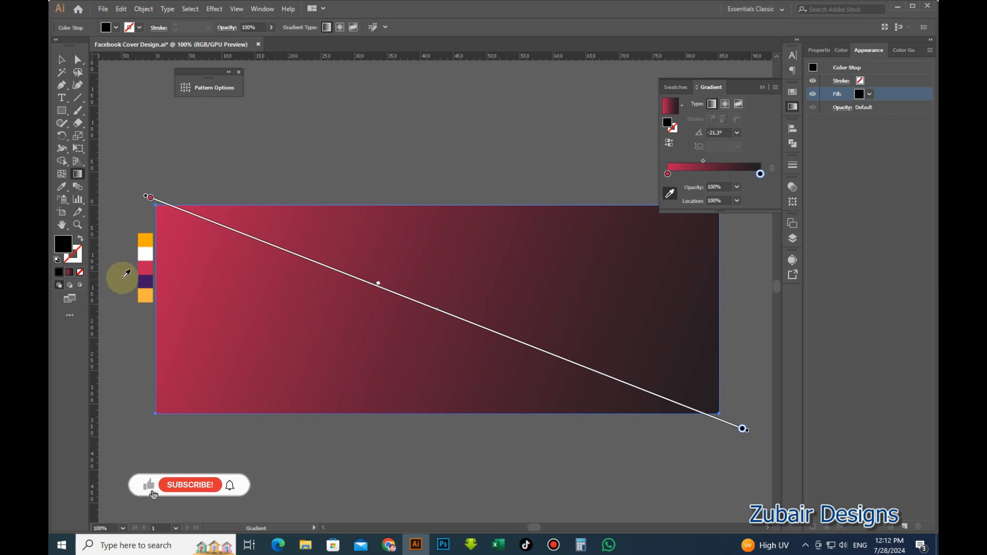
{"action": "left_click", "coordinate": [144, 281]}
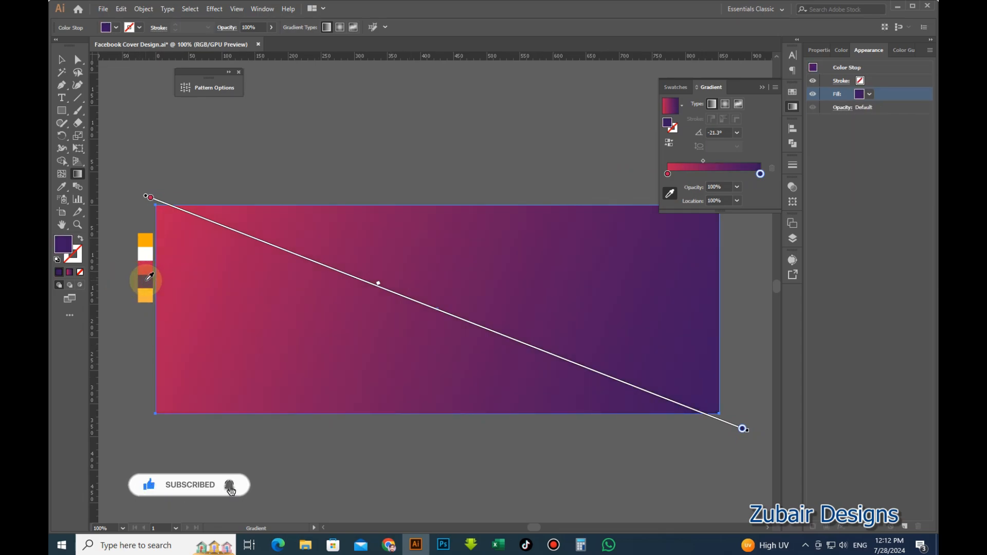
Extend the gradient end past the corner and shift the midpoint toward purple, then deselect.
{"action": "key", "text": "v"}
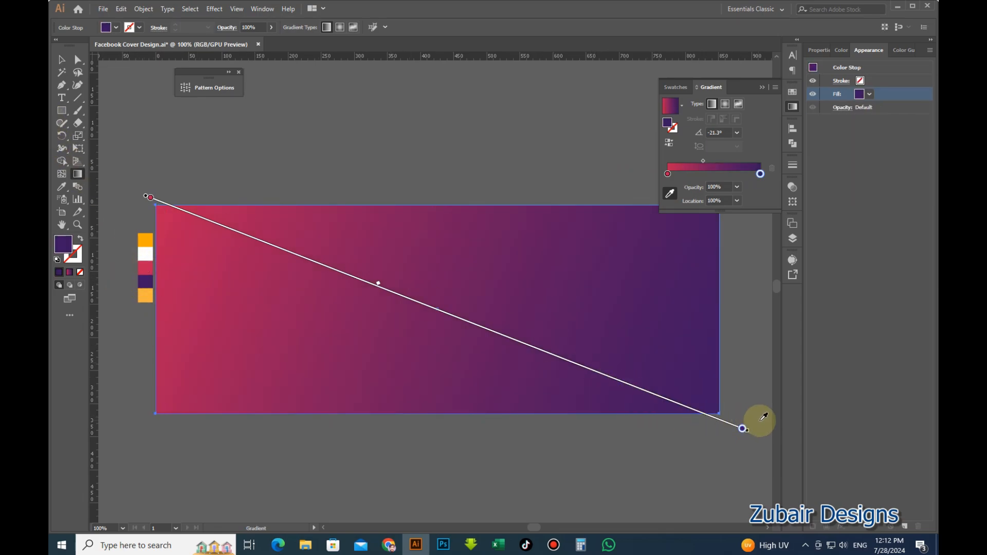
{"action": "mouse_move", "coordinate": [749, 431]}
{"action": "left_mouse_down"}
{"action": "mouse_move", "coordinate": [762, 422]}
{"action": "mouse_move", "coordinate": [766, 430]}
{"action": "left_mouse_up"}
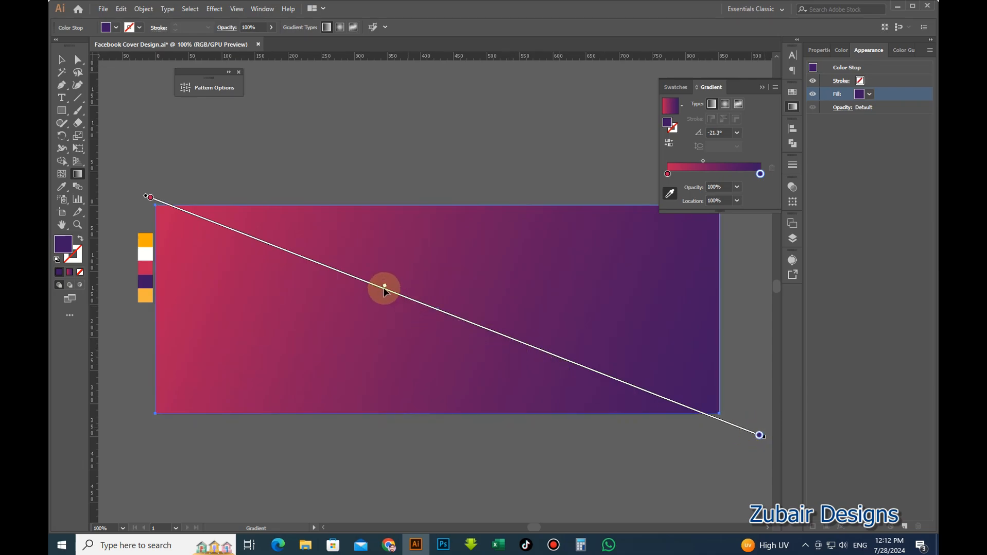
{"action": "left_click_drag", "start_coordinate": [385, 289], "coordinate": [416, 295]}
{"action": "left_click", "coordinate": [62, 59]}
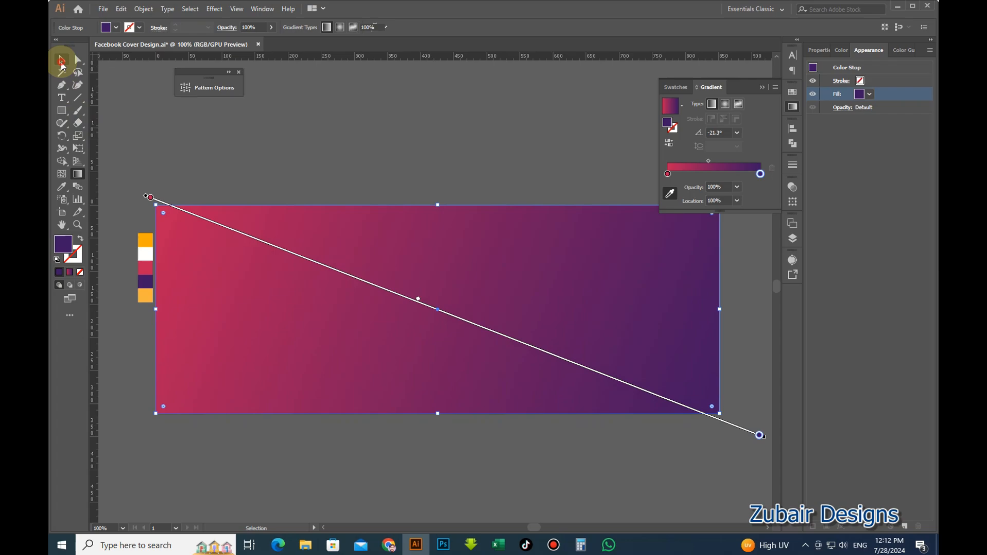
{"action": "left_click", "coordinate": [280, 140]}
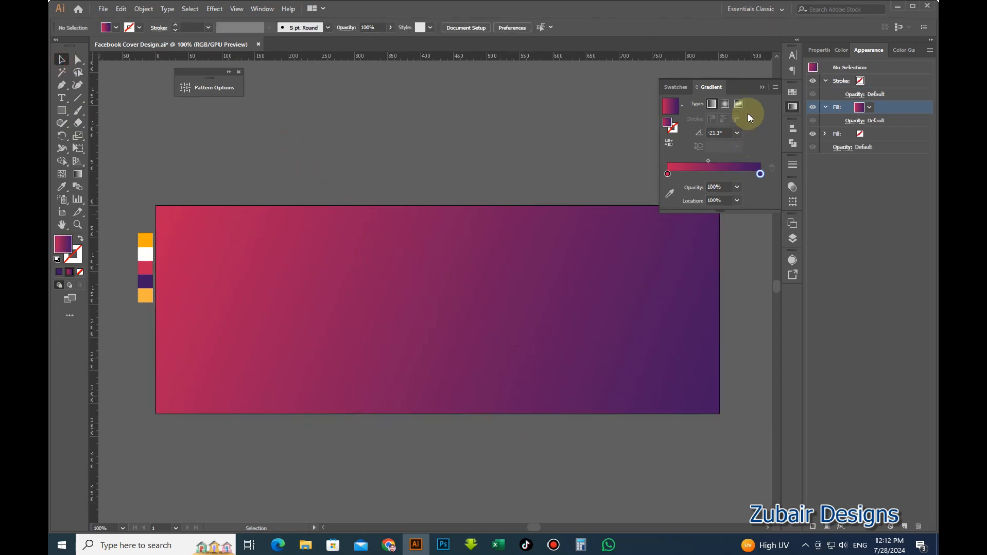
Draw a 640 × 360 px rectangle.
{"action": "left_click", "coordinate": [762, 89]}
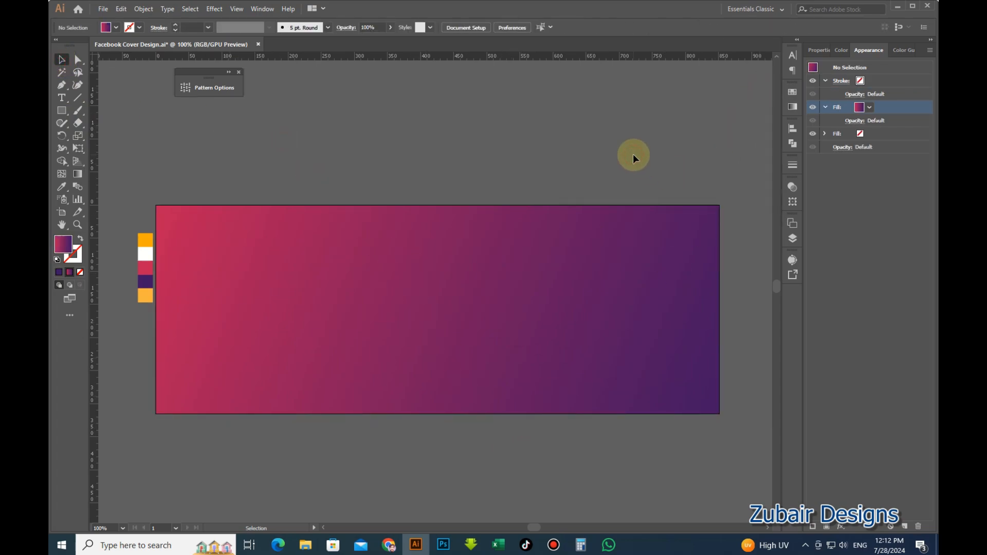
{"action": "left_click", "coordinate": [61, 110]}
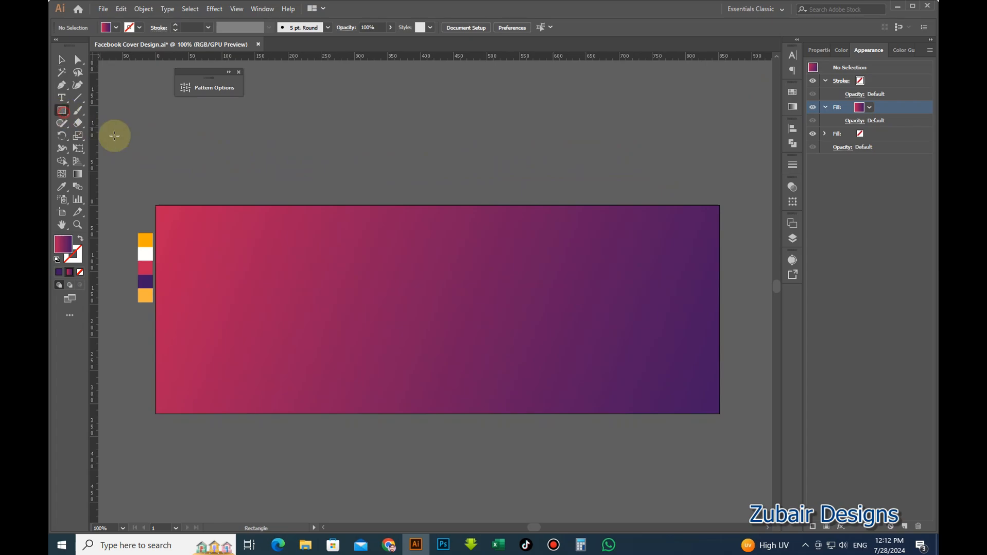
{"action": "left_click", "coordinate": [371, 190]}
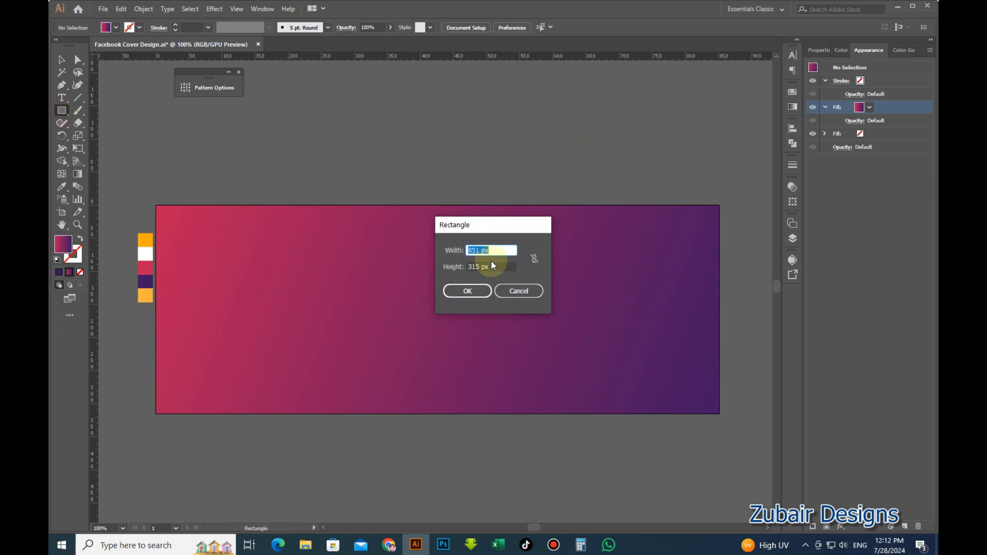
{"action": "type", "text": "640"}
{"action": "key", "text": "Tab"}
{"action": "type", "text": "3"}
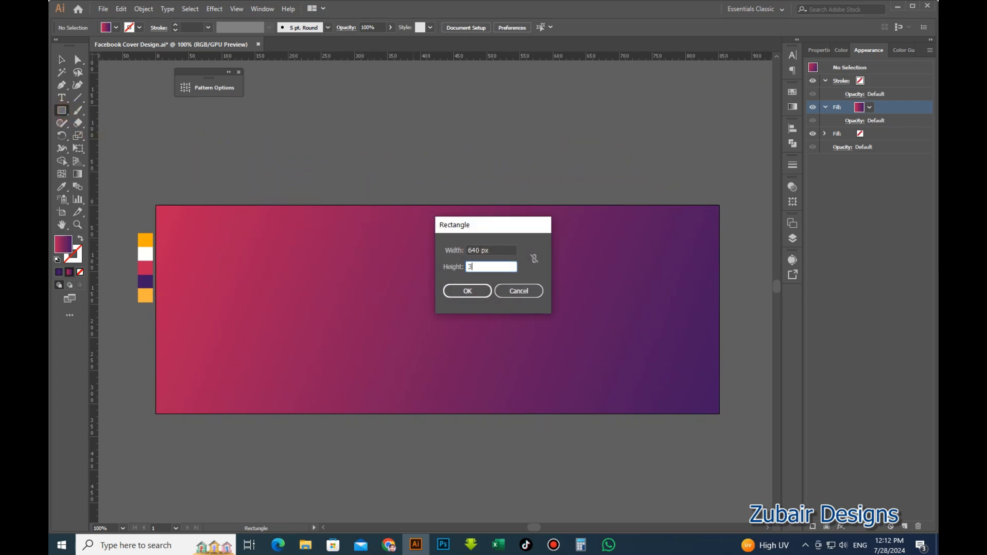
{"action": "type", "text": "60"}
{"action": "key", "text": "Return"}
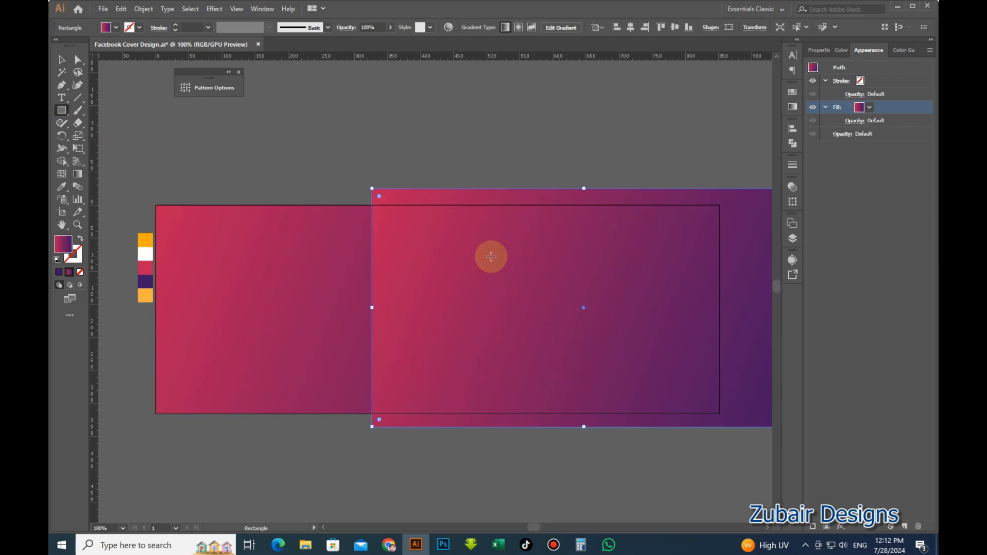
Centre the 640 px rectangle on the artboard, align its top, and trim it to 315 px high.
{"action": "left_click", "coordinate": [61, 59]}
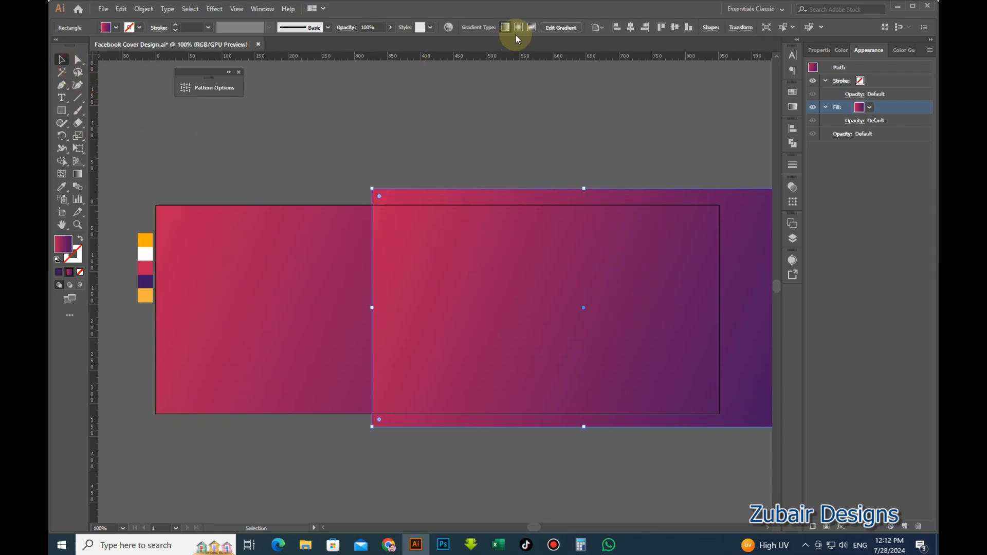
{"action": "left_click", "coordinate": [633, 29]}
{"action": "left_click", "coordinate": [675, 27]}
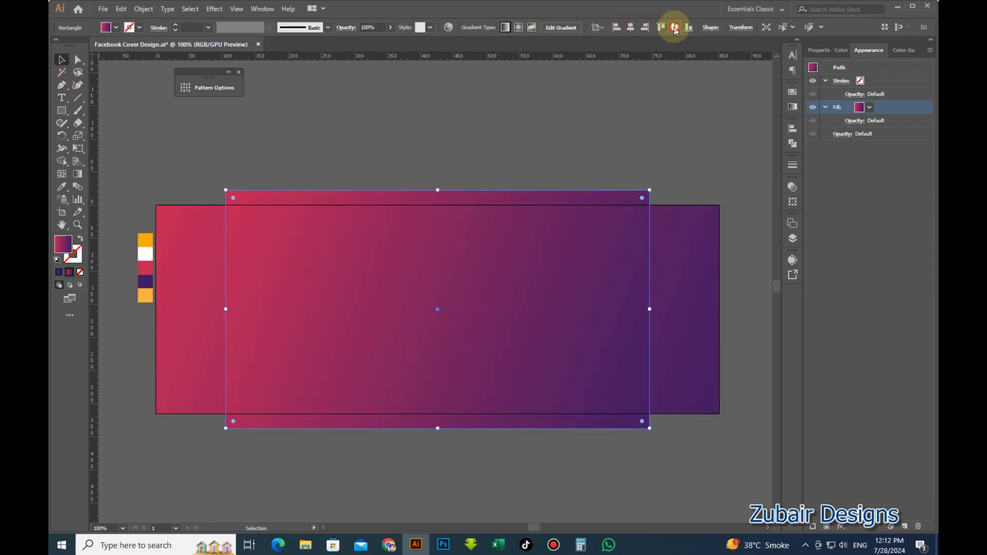
{"action": "left_click", "coordinate": [645, 128]}
{"action": "left_click", "coordinate": [571, 198]}
{"action": "left_click", "coordinate": [661, 28]}
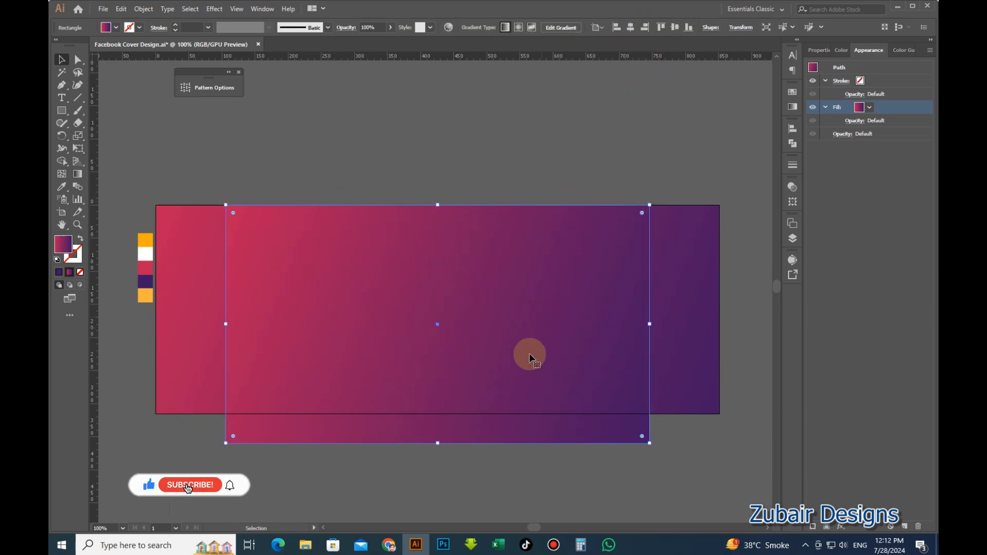
{"action": "left_click_drag", "start_coordinate": [439, 443], "coordinate": [440, 413]}
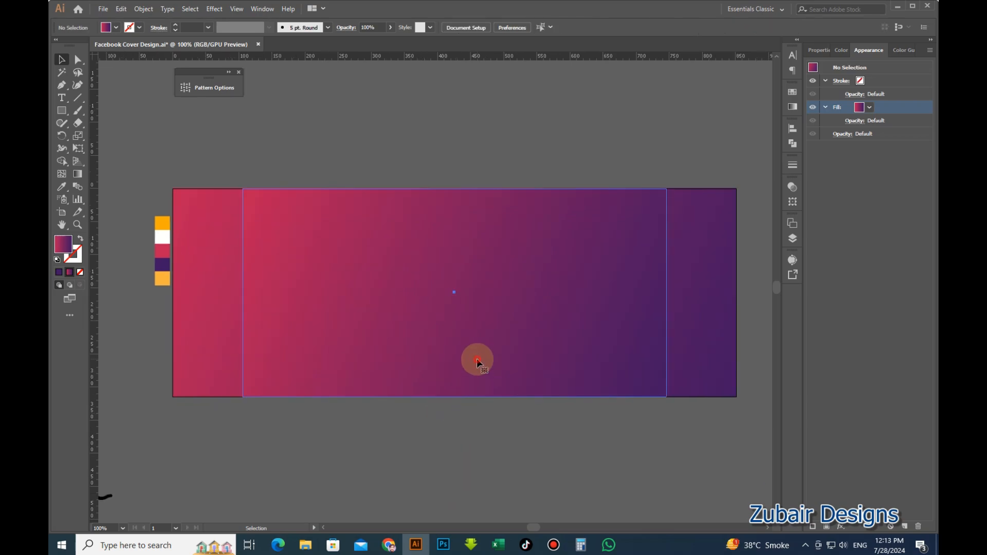
{"action": "left_click", "coordinate": [476, 359]}
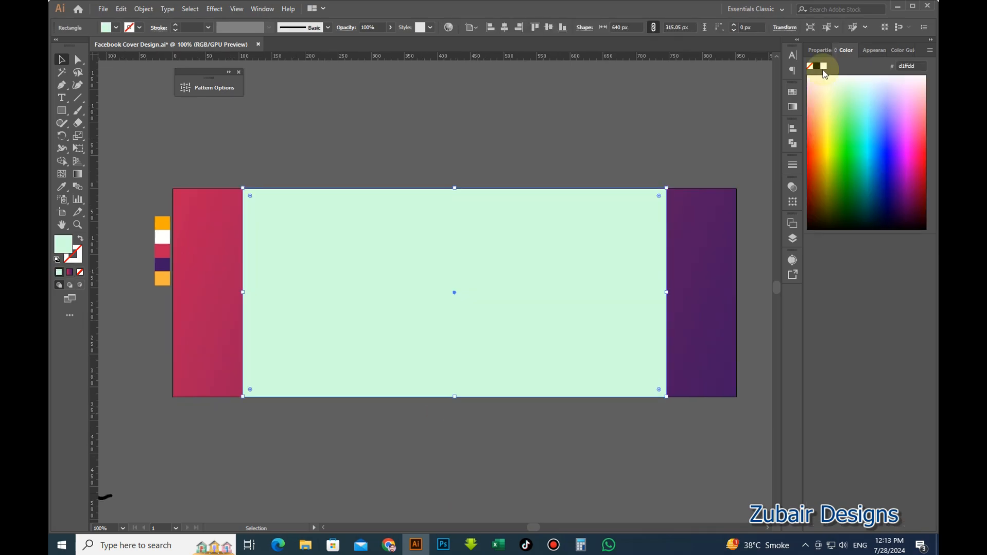
Fill the inner rectangle white and place a vertical guide on its left edge.
{"action": "left_click", "coordinate": [823, 65]}
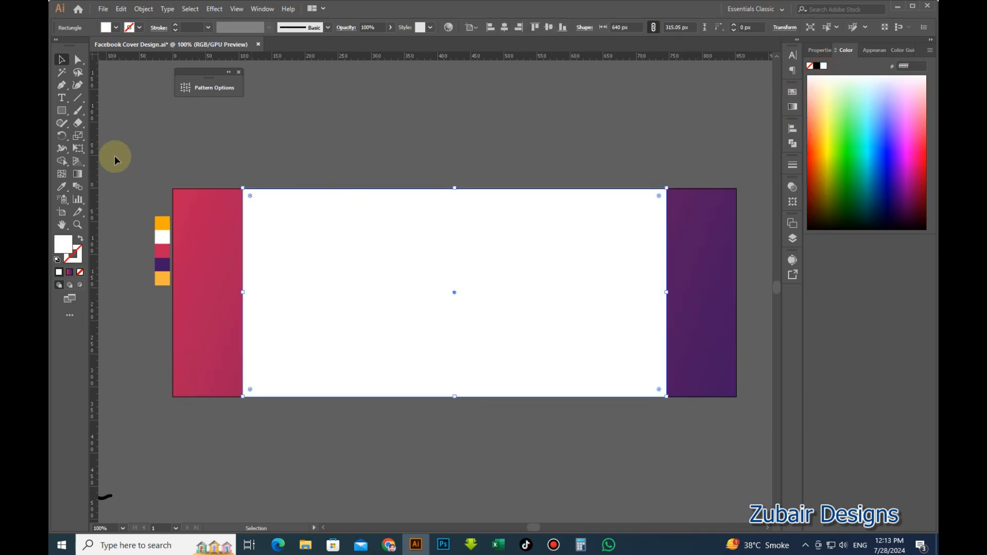
{"action": "left_click", "coordinate": [369, 127]}
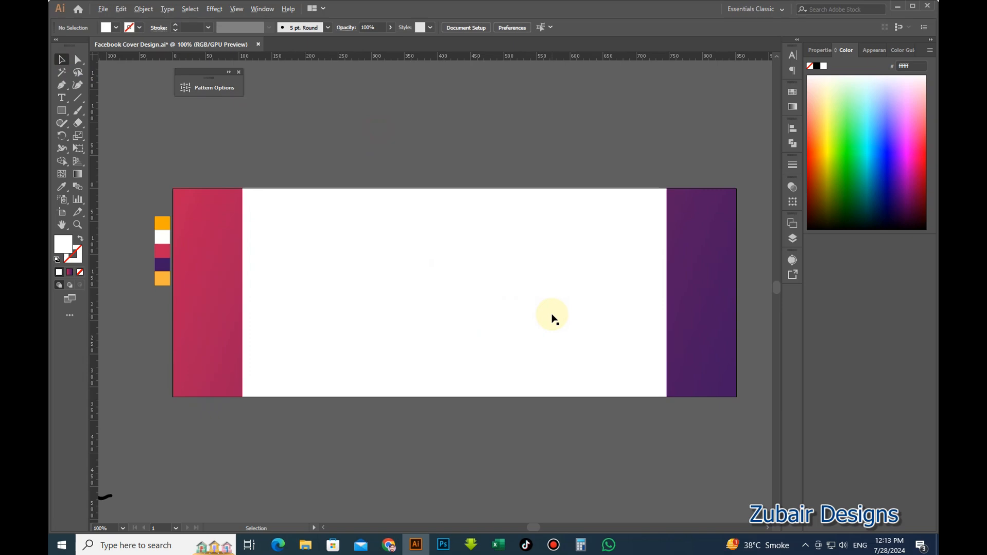
{"action": "scroll", "coordinate": [552, 319], "scroll_direction": "up", "scroll_amount": 1}
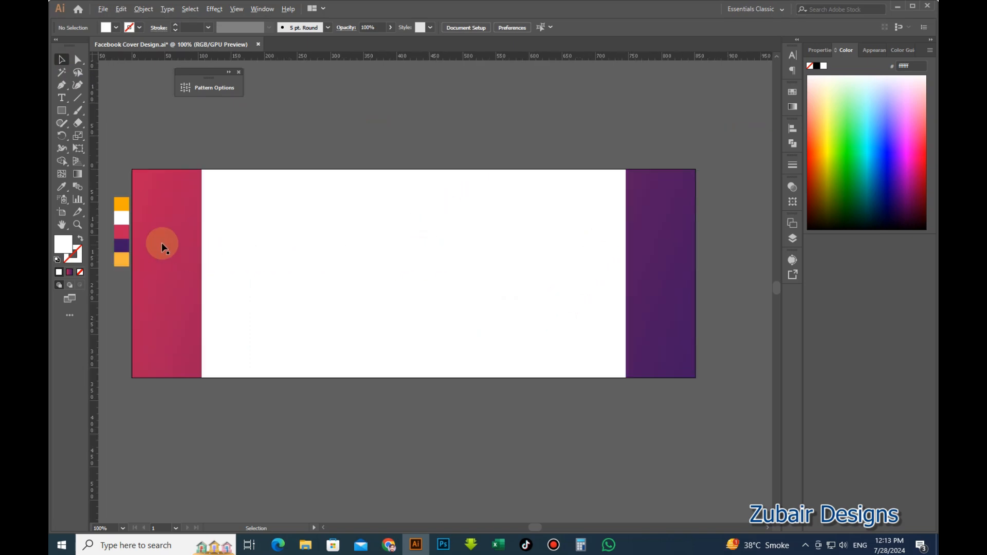
{"action": "scroll", "coordinate": [188, 240], "scroll_direction": "up", "scroll_amount": 5}
{"action": "scroll", "coordinate": [188, 240], "scroll_direction": "up", "scroll_amount": 1}
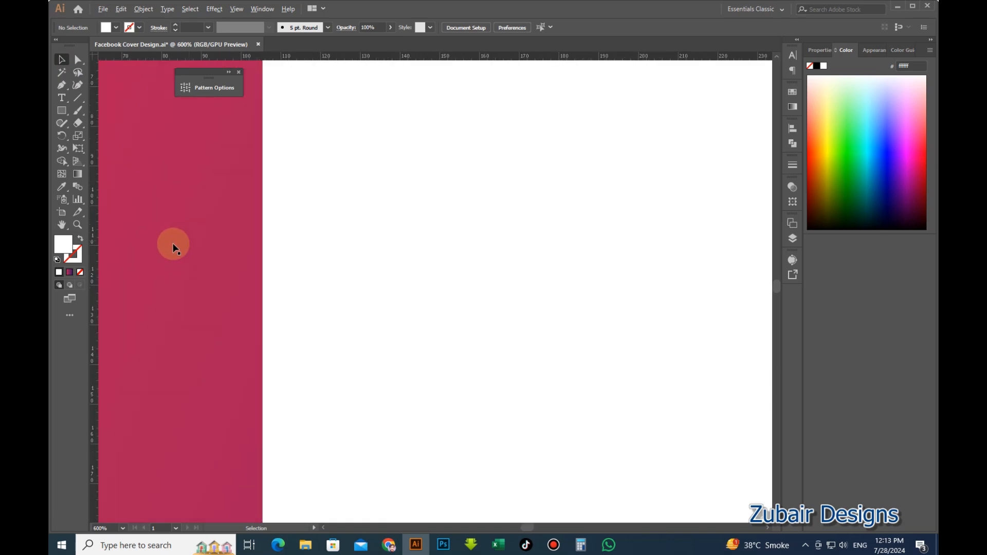
{"action": "left_click_drag", "start_coordinate": [230, 270], "coordinate": [254, 280]}
Place a second vertical guide on the white rectangle's right edge.
{"action": "scroll", "coordinate": [260, 273], "scroll_direction": "up", "scroll_amount": 2}
{"action": "scroll", "coordinate": [260, 277], "scroll_direction": "up", "scroll_amount": 2}
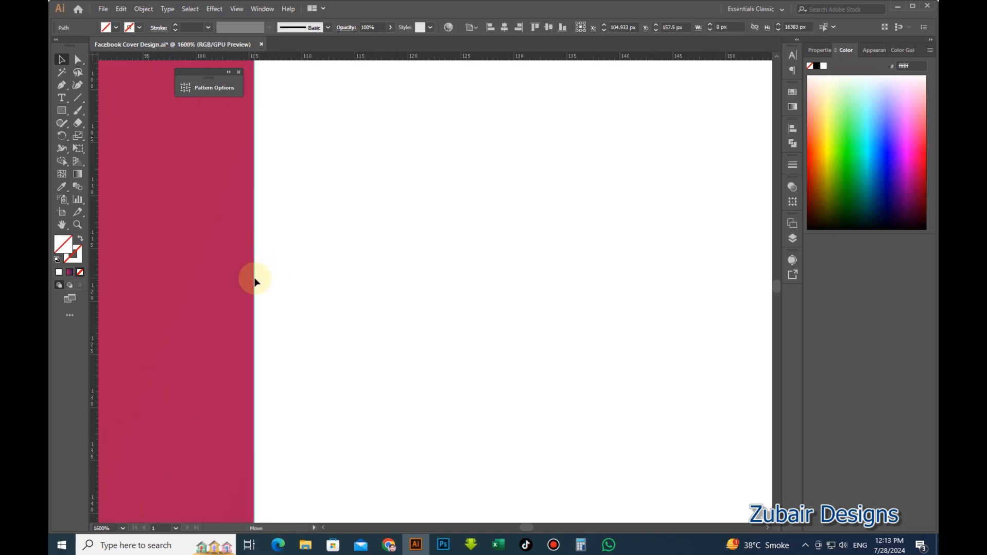
{"action": "scroll", "coordinate": [163, 290], "scroll_direction": "down", "scroll_amount": 8}
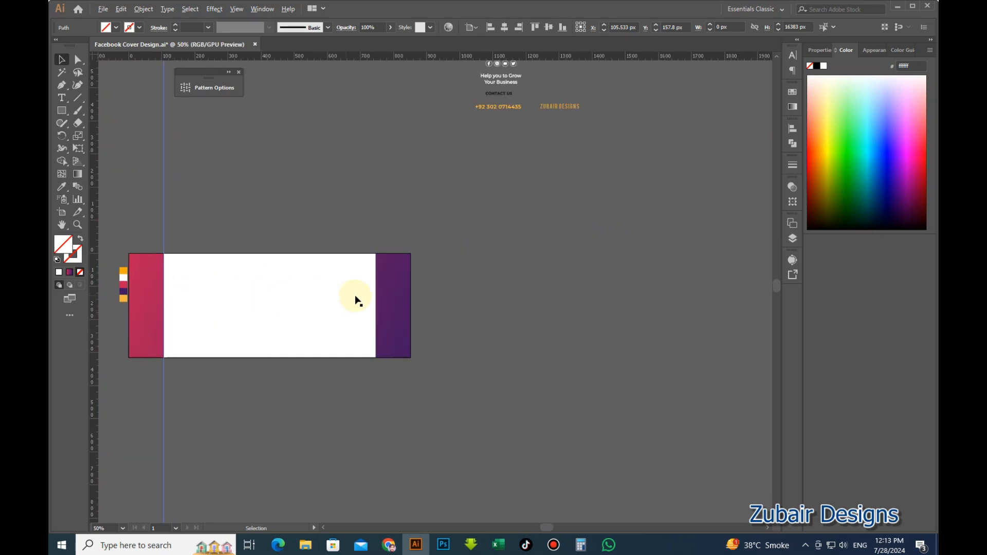
{"action": "scroll", "coordinate": [355, 297], "scroll_direction": "up", "scroll_amount": 7}
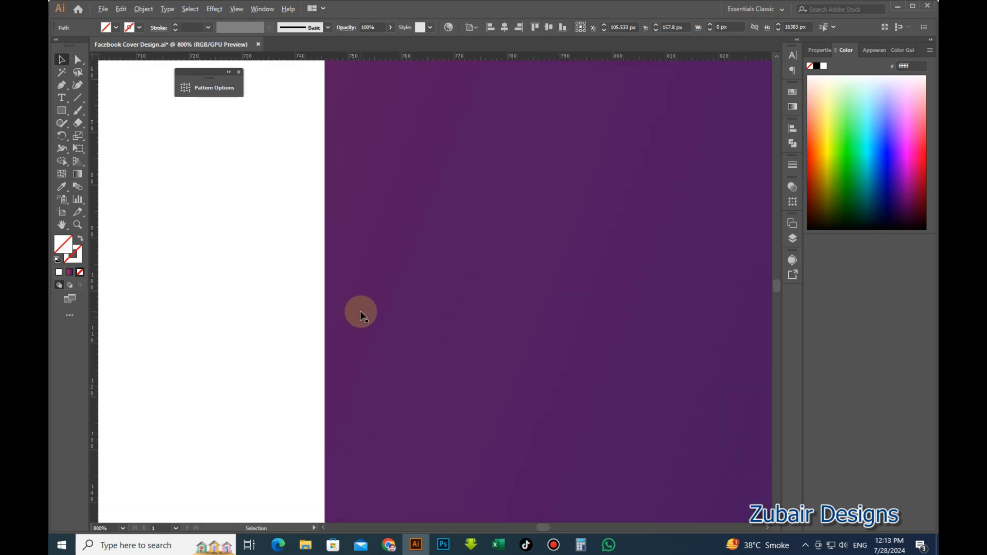
{"action": "left_click_drag", "start_coordinate": [367, 381], "coordinate": [313, 298]}
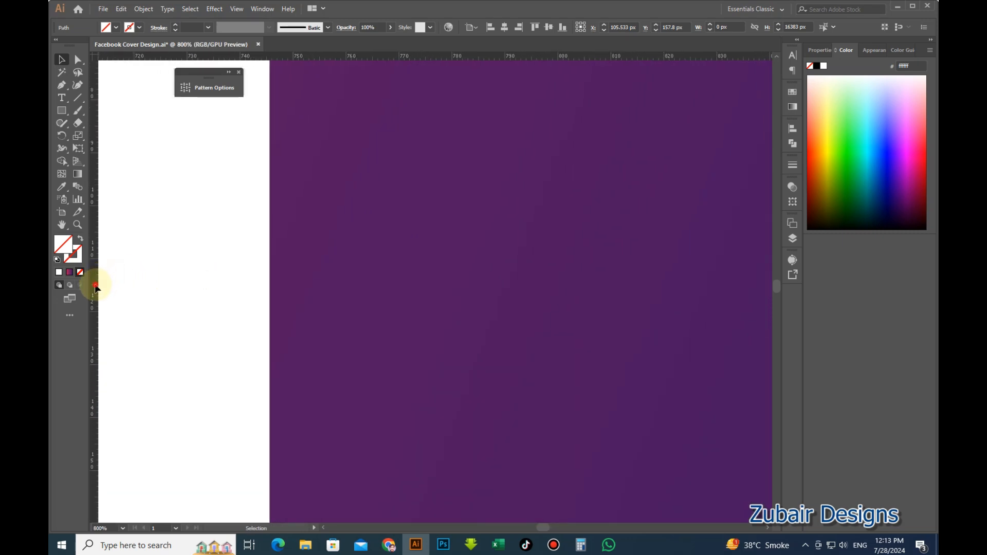
{"action": "left_click_drag", "start_coordinate": [96, 289], "coordinate": [270, 322]}
Zoom in on the artboard and delete the white rectangle.
{"action": "scroll", "coordinate": [375, 362], "scroll_direction": "down", "scroll_amount": 3}
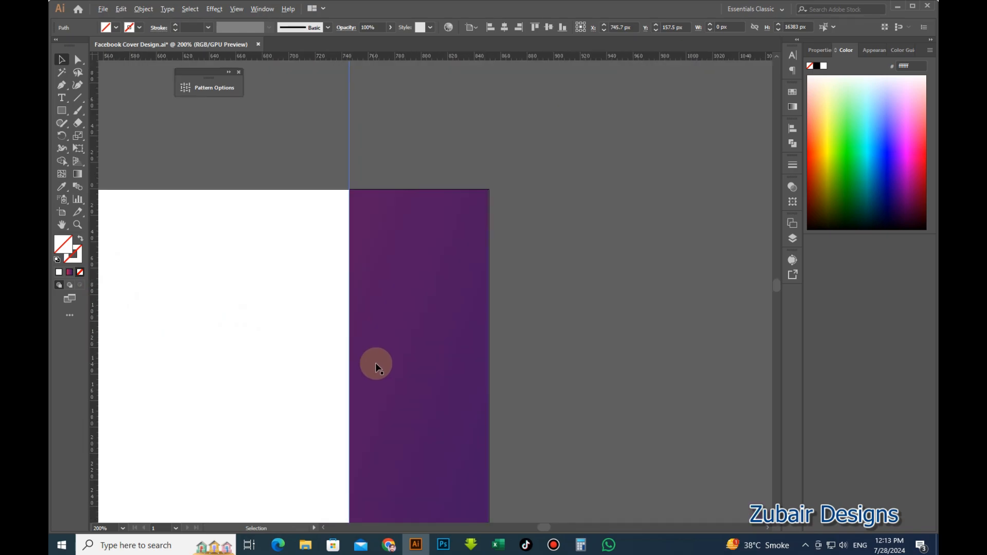
{"action": "scroll", "coordinate": [378, 366], "scroll_direction": "down", "scroll_amount": 3}
{"action": "left_click_drag", "start_coordinate": [352, 375], "coordinate": [421, 323]}
{"action": "scroll", "coordinate": [366, 327], "scroll_direction": "up", "scroll_amount": 1}
{"action": "scroll", "coordinate": [511, 334], "scroll_direction": "down", "scroll_amount": 1}
{"action": "key", "text": "z"}
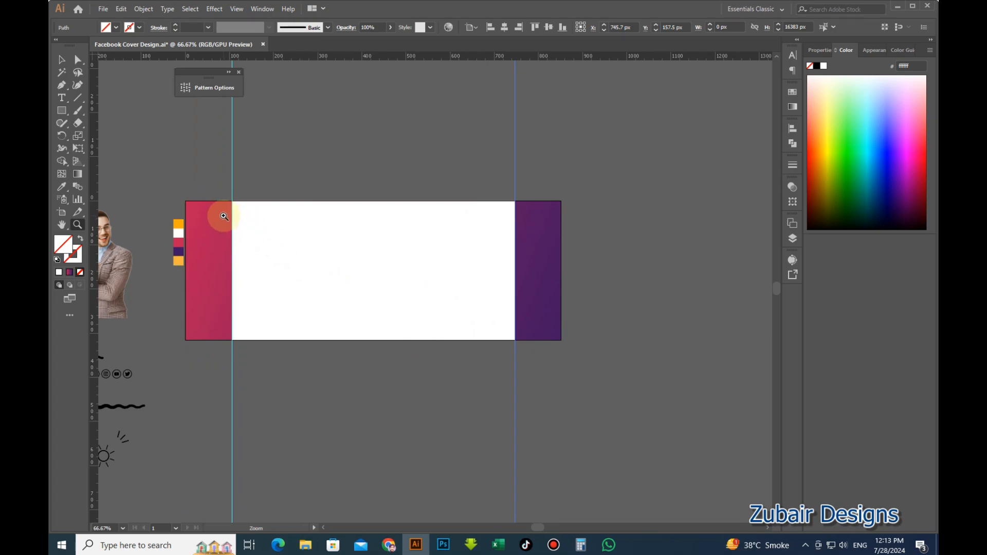
{"action": "left_click_drag", "start_coordinate": [234, 222], "coordinate": [236, 231]}
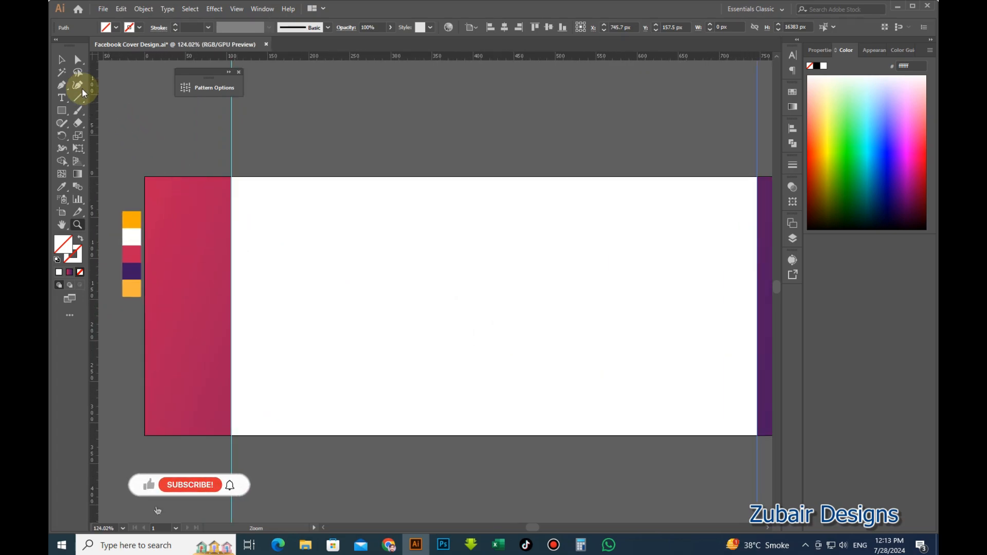
{"action": "left_click", "coordinate": [63, 59]}
{"action": "left_click_drag", "start_coordinate": [499, 362], "coordinate": [458, 346]}
{"action": "left_click", "coordinate": [459, 348]}
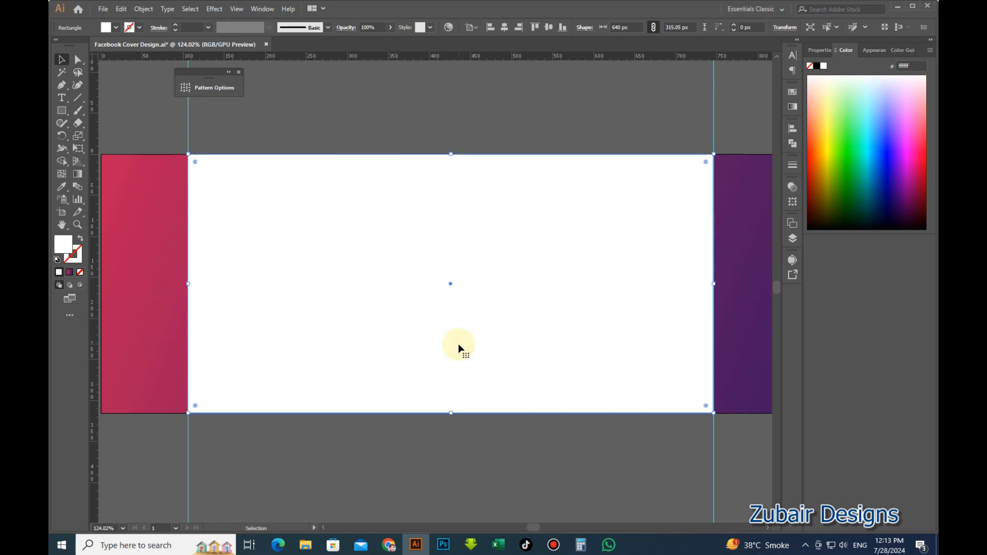
{"action": "key", "text": "Delete"}
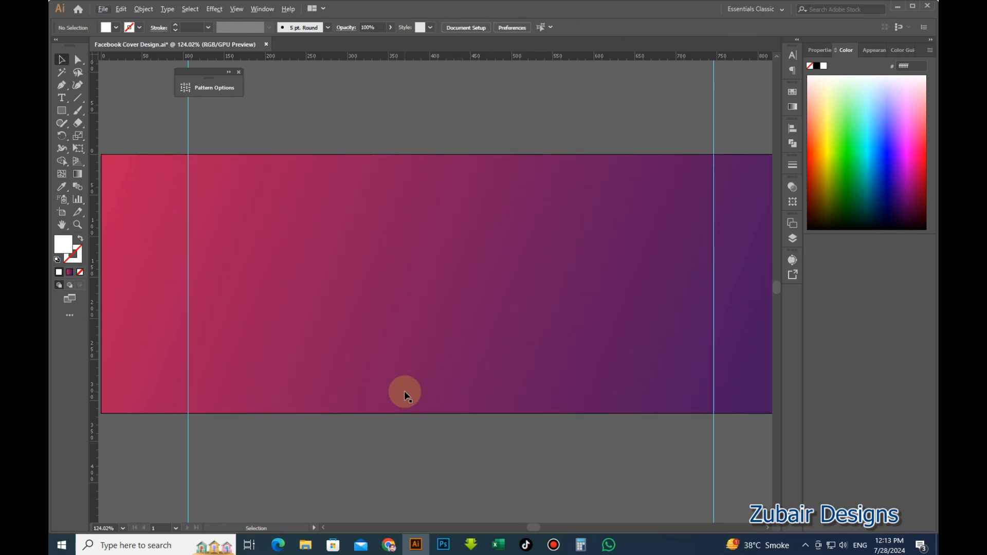
Select both vertical guides and lock them.
{"action": "scroll", "coordinate": [404, 390], "scroll_direction": "down", "scroll_amount": 1}
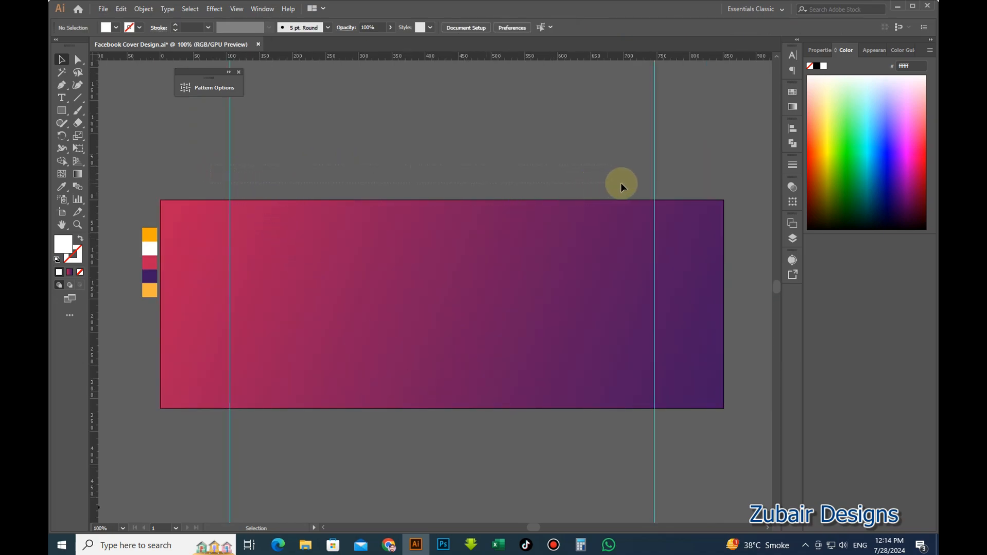
{"action": "left_click", "coordinate": [654, 183]}
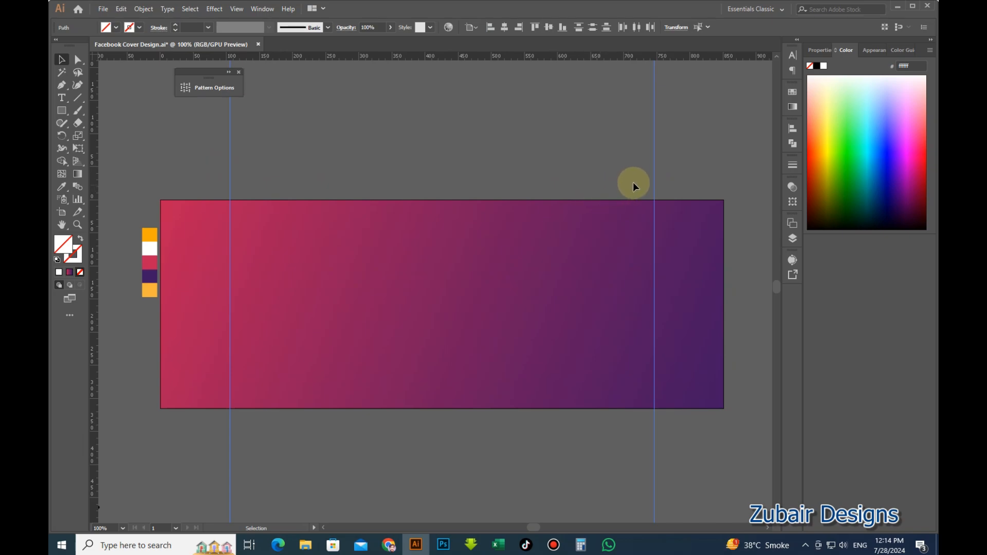
{"action": "right_click", "coordinate": [654, 175]}
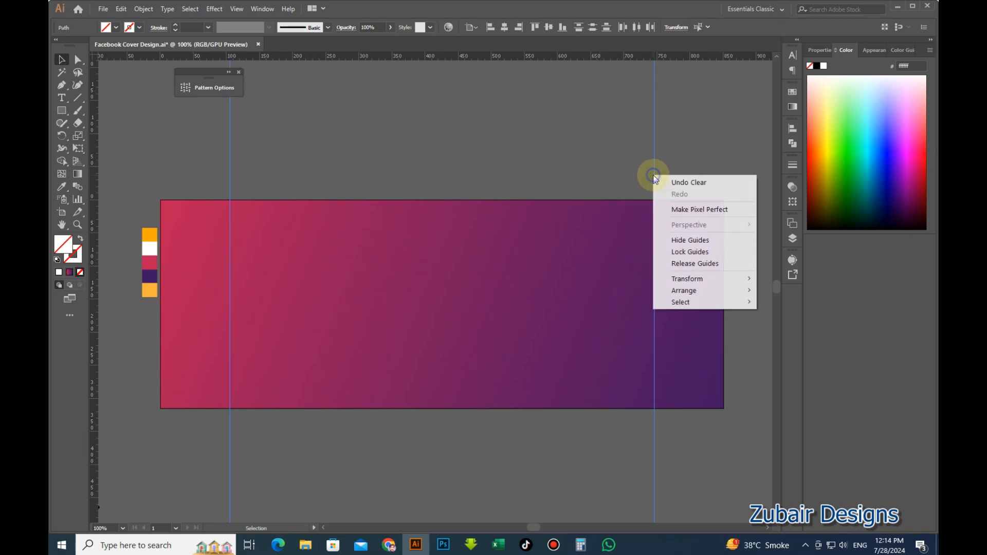
{"action": "left_click", "coordinate": [680, 252]}
Move the pointing man's photo onto the banner's right side, resting on its bottom edge.
{"action": "left_click_drag", "start_coordinate": [588, 441], "coordinate": [448, 415]}
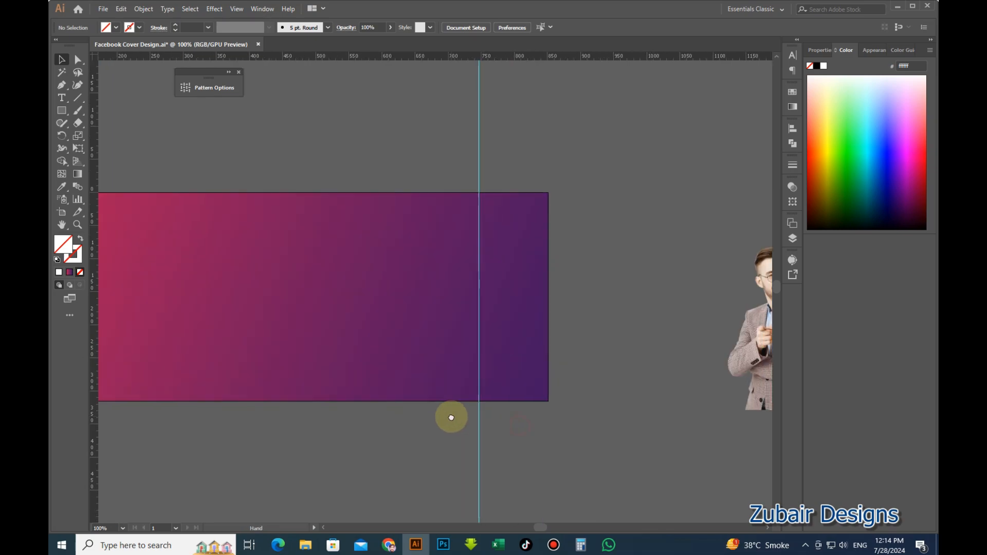
{"action": "left_click_drag", "start_coordinate": [730, 349], "coordinate": [399, 335]}
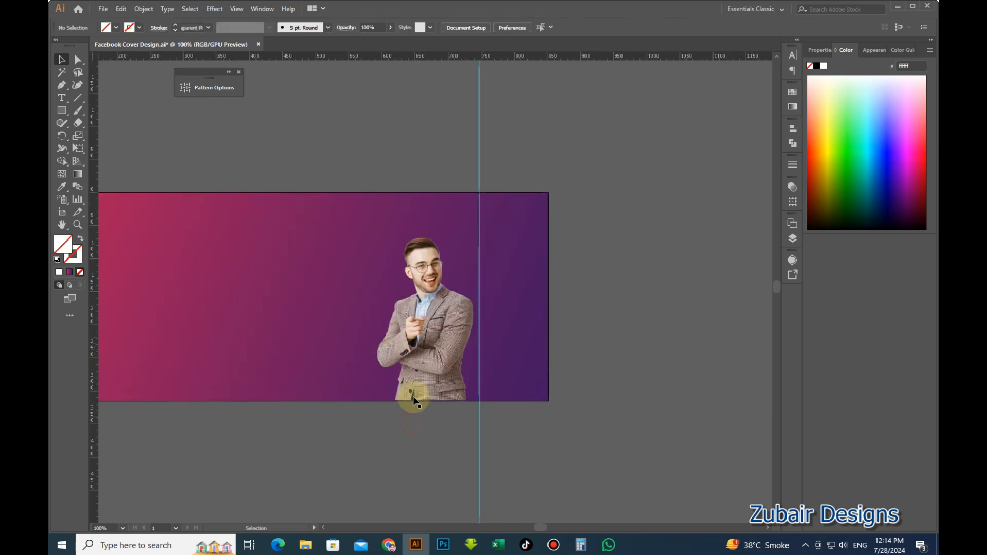
{"action": "scroll", "coordinate": [410, 396], "scroll_direction": "up", "scroll_amount": 3}
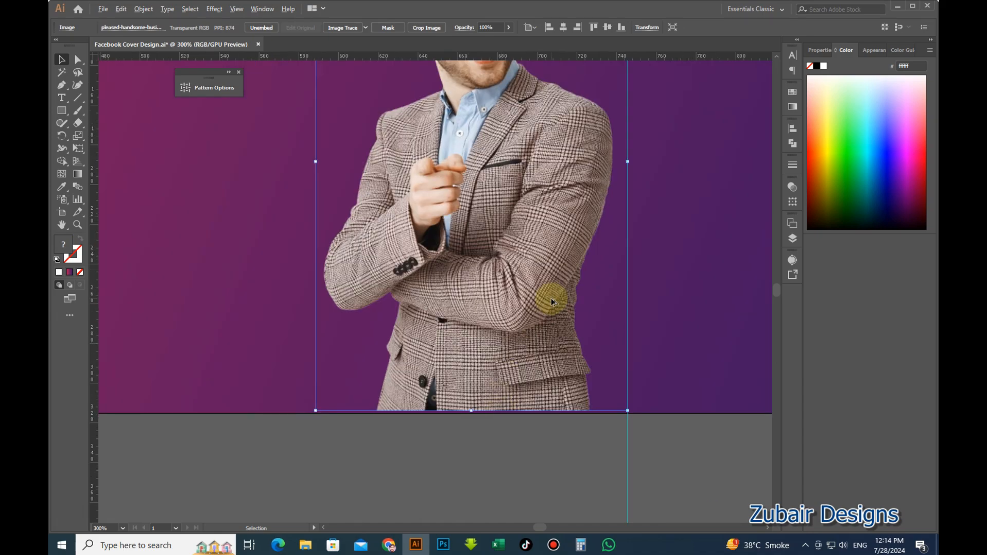
{"action": "scroll", "coordinate": [552, 299], "scroll_direction": "down", "scroll_amount": 1}
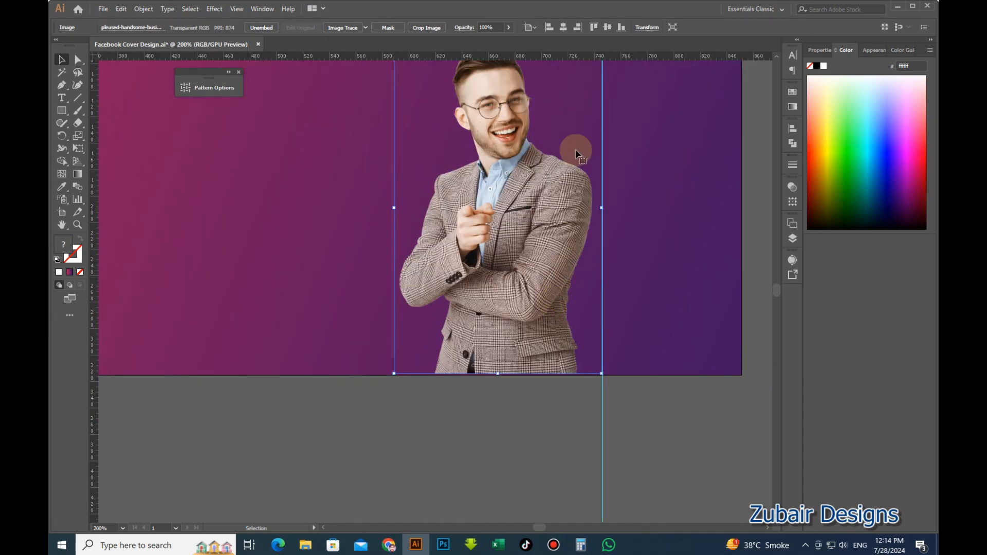
{"action": "left_click", "coordinate": [557, 412]}
{"action": "scroll", "coordinate": [683, 446], "scroll_direction": "down", "scroll_amount": 1}
{"action": "scroll", "coordinate": [578, 465], "scroll_direction": "down", "scroll_amount": 1}
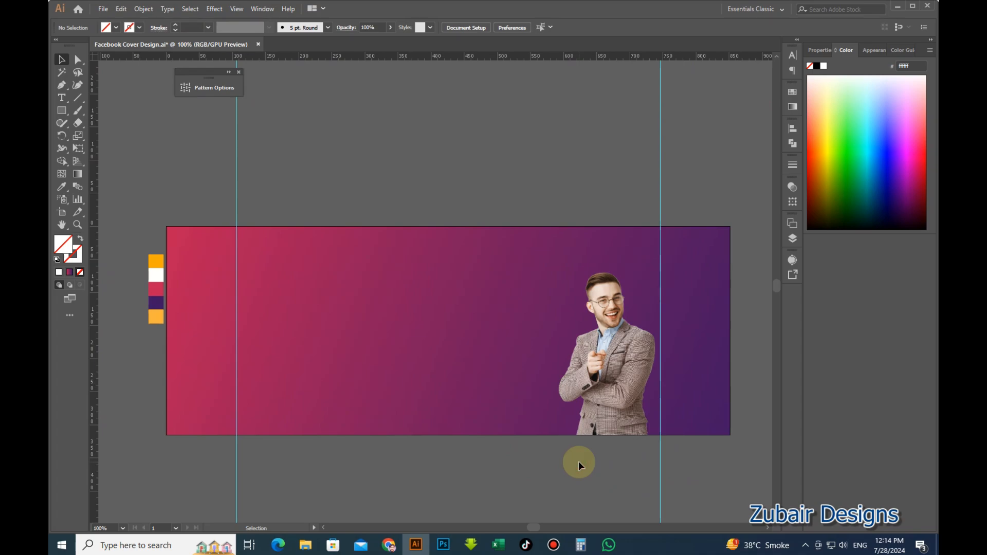
{"action": "left_click", "coordinate": [617, 400]}
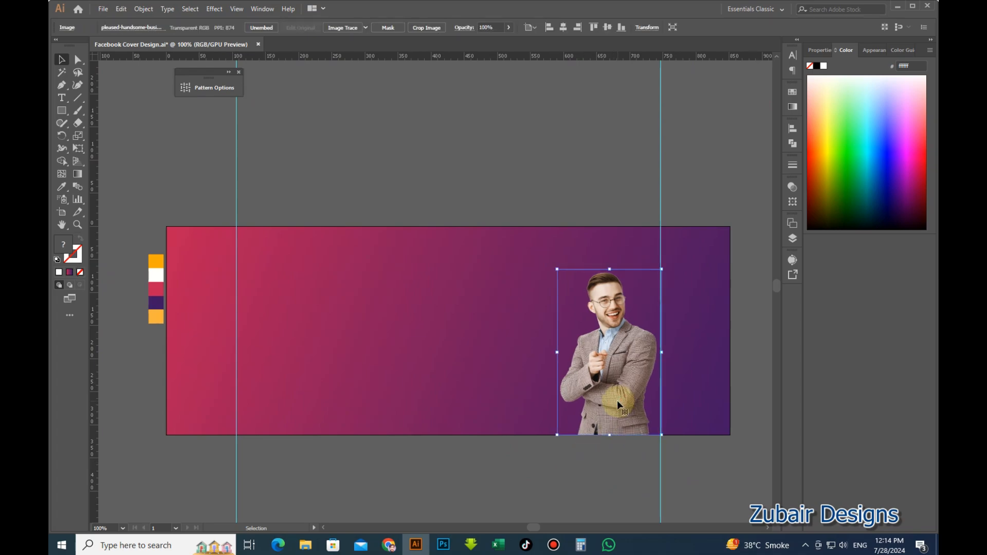
{"action": "left_click", "coordinate": [606, 460]}
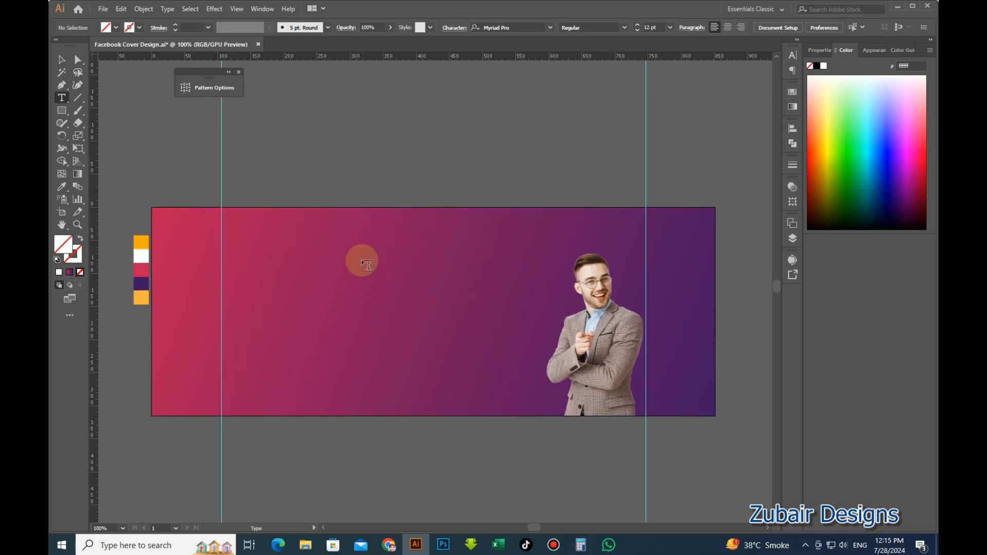
Type 'We're' on the banner's left and duplicate it as a second line, 'Creative'.
{"action": "left_click", "coordinate": [361, 259]}
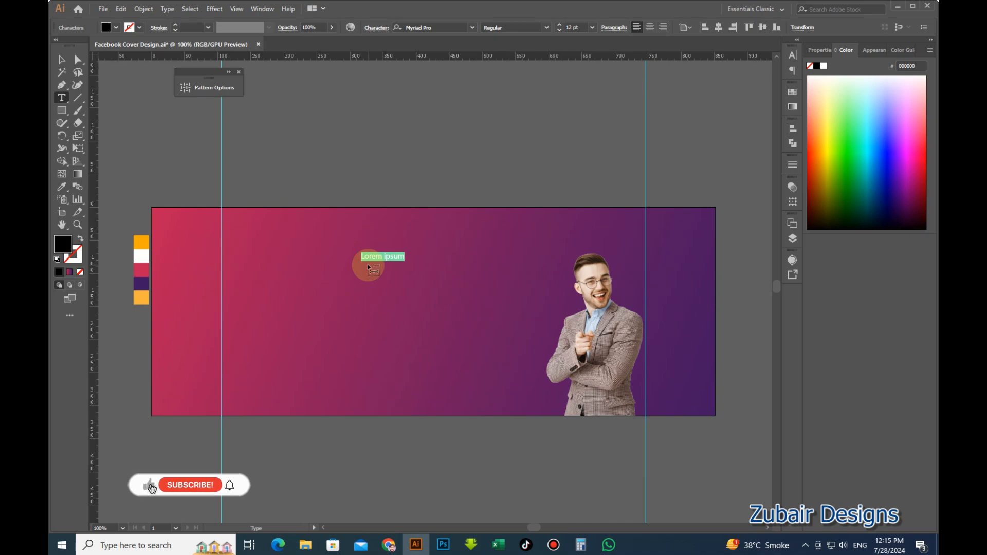
{"action": "type", "text": "We"}
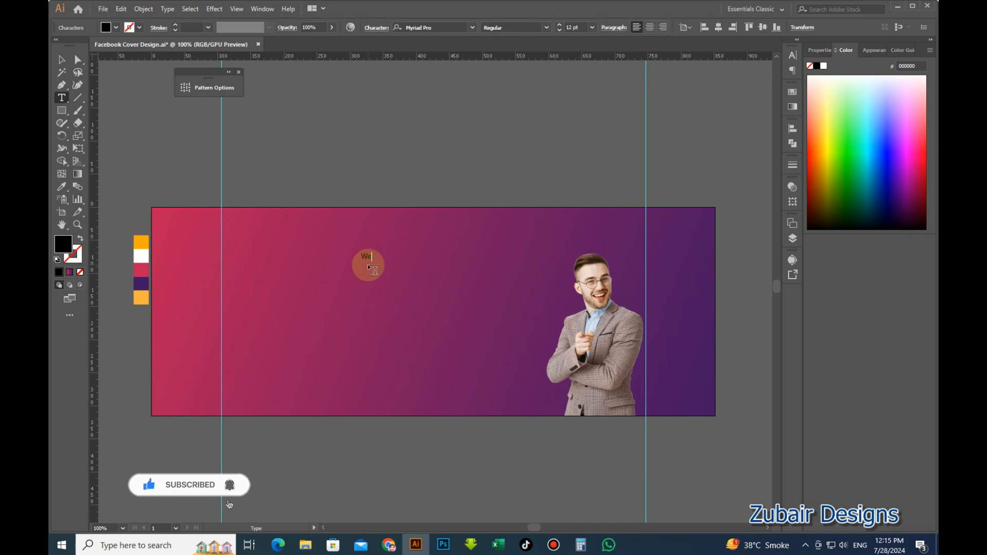
{"action": "type", "text": "'re"}
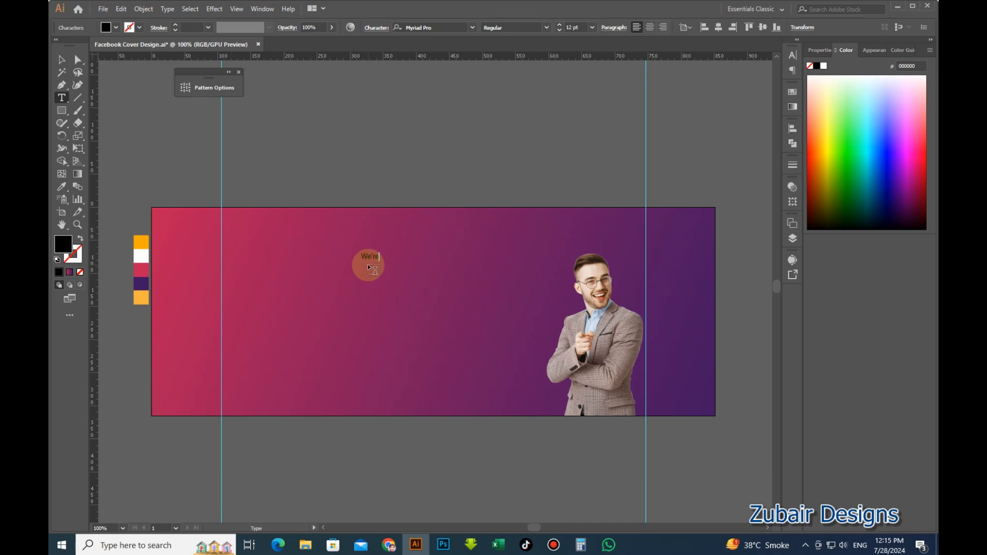
{"action": "left_click", "coordinate": [62, 59]}
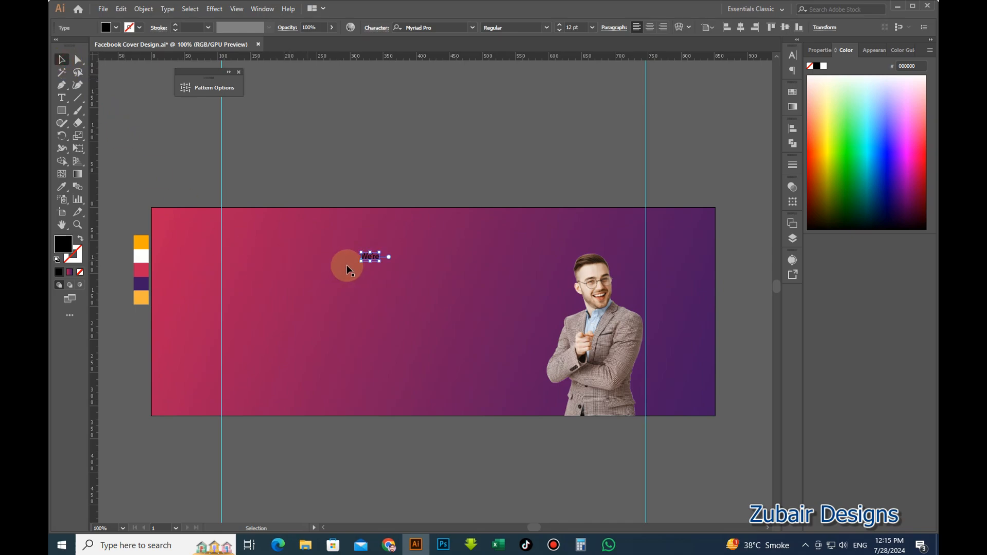
{"action": "scroll", "coordinate": [347, 268], "scroll_direction": "up", "scroll_amount": 1}
{"action": "left_click_drag", "start_coordinate": [381, 251], "coordinate": [380, 266]}
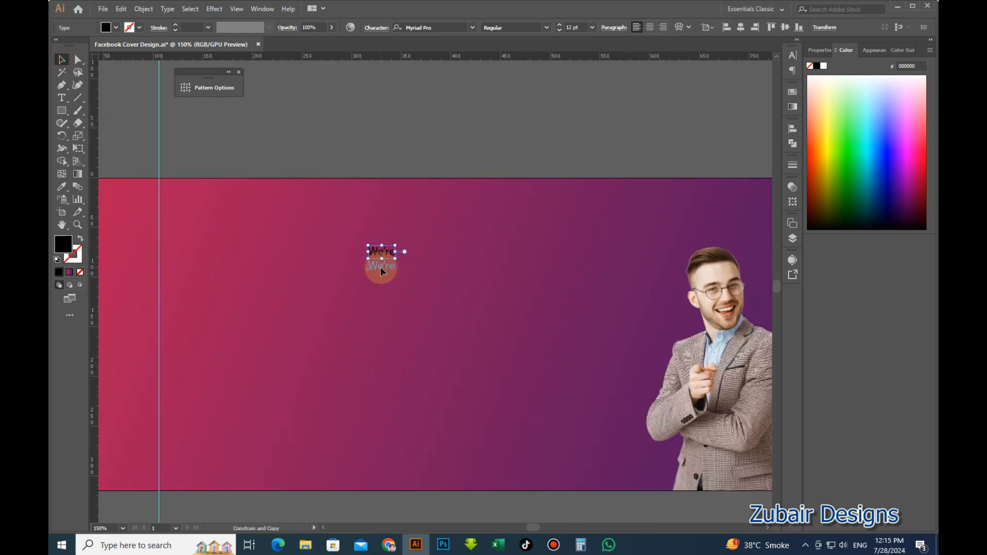
{"action": "key", "text": "t"}
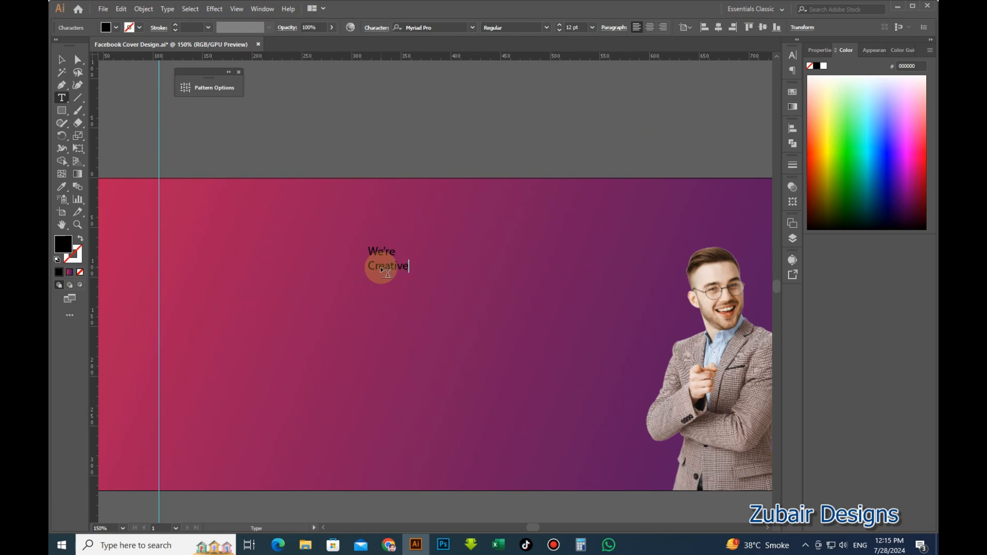
{"action": "left_click", "coordinate": [61, 60]}
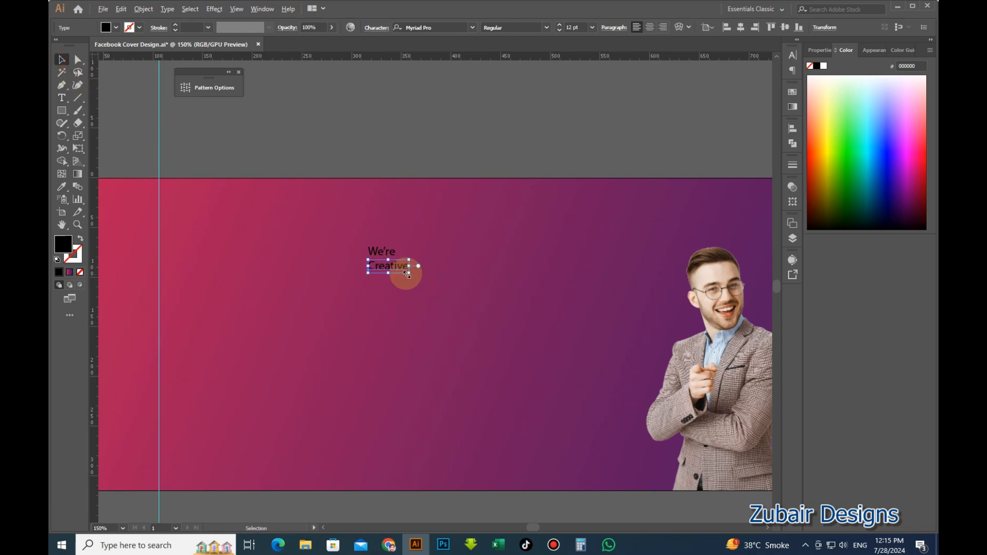
Copy the line downward and retype it as 'Graphic'.
{"action": "left_click_drag", "start_coordinate": [404, 274], "coordinate": [404, 285]}
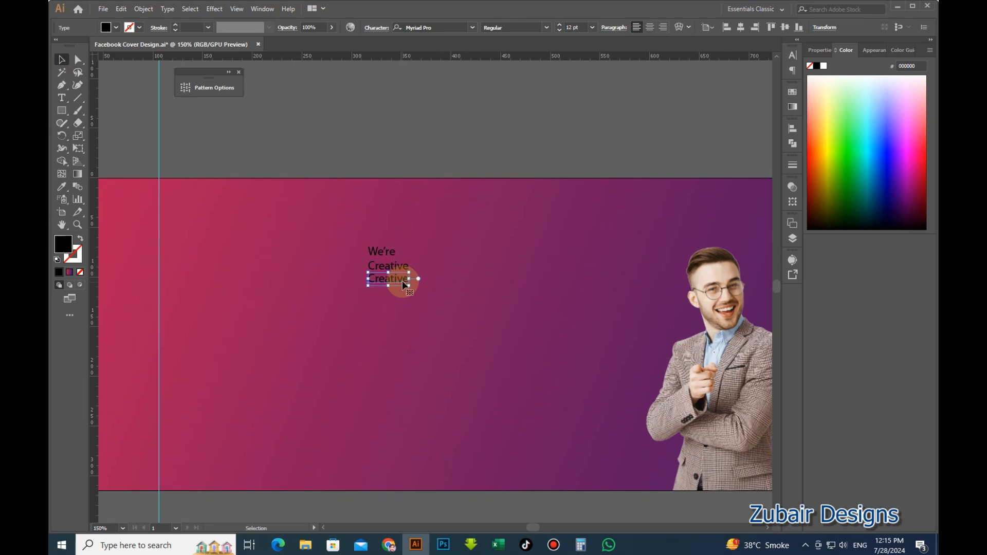
{"action": "key", "text": "t"}
{"action": "double_click", "coordinate": [402, 280]}
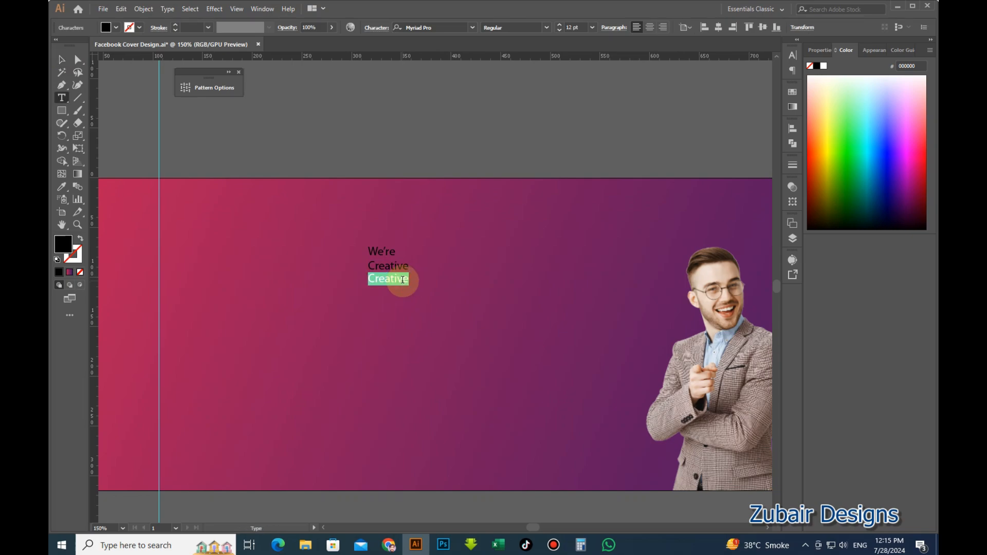
{"action": "type", "text": "Gra"}
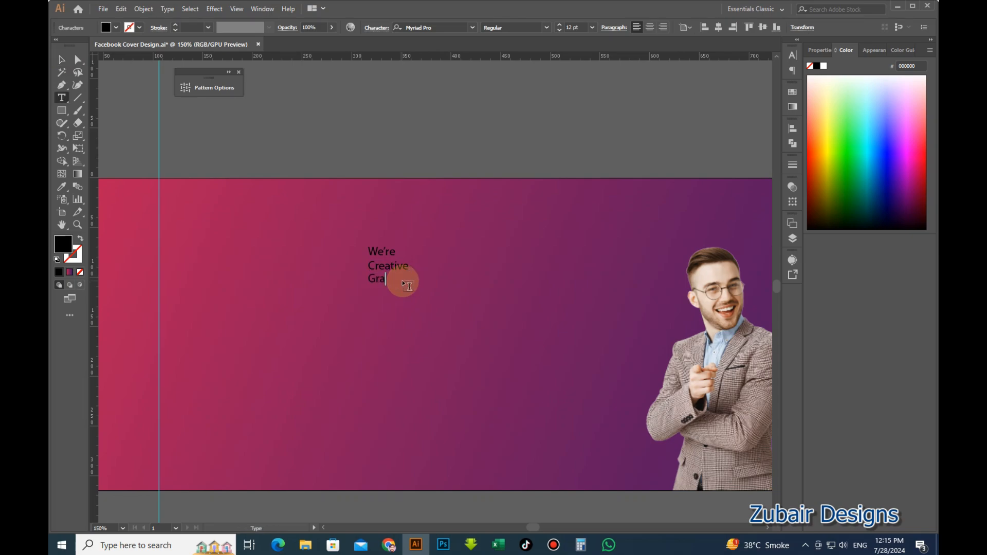
{"action": "type", "text": "phic"}
{"action": "left_click", "coordinate": [61, 59]}
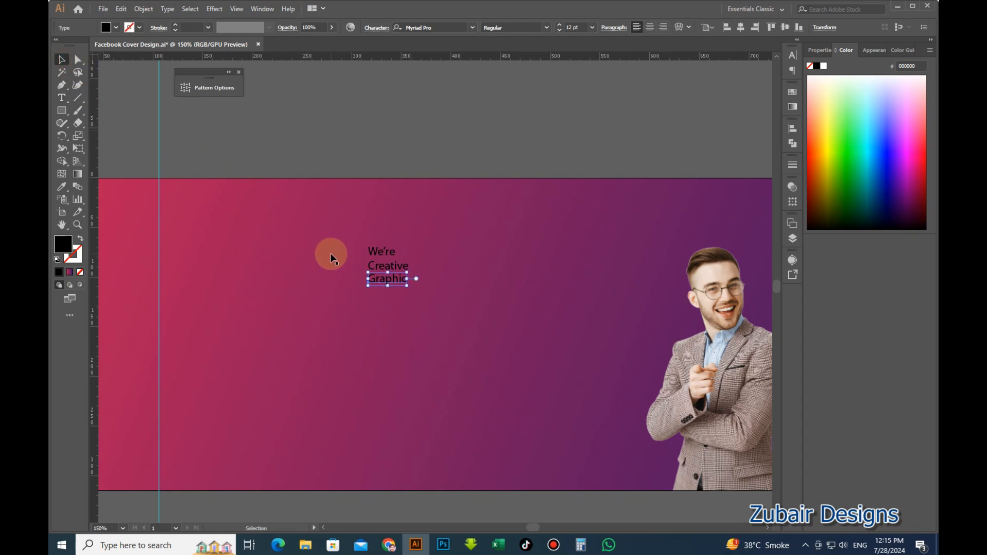
Copy Graphic as a fourth line retyped to 'Designers'.
{"action": "left_click_drag", "start_coordinate": [385, 281], "coordinate": [386, 292]}
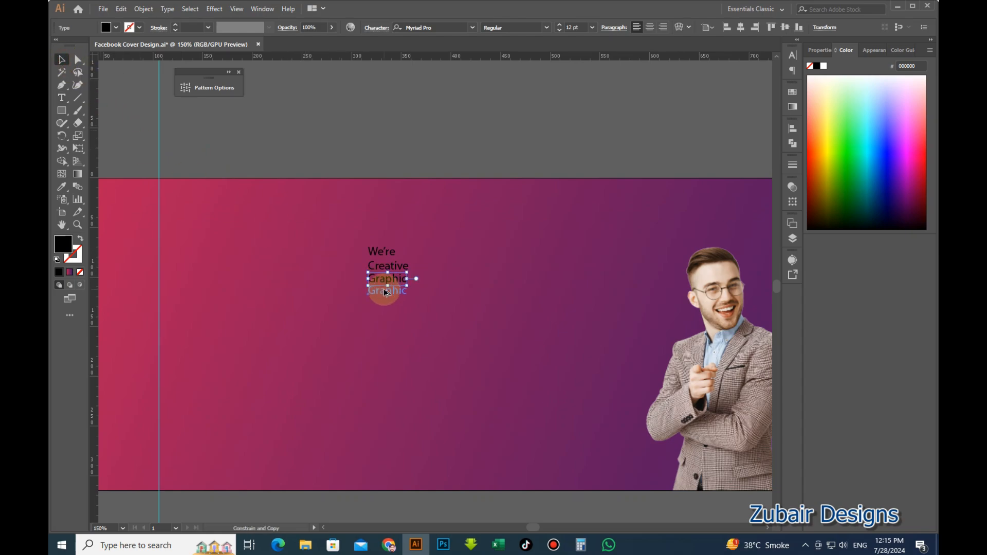
{"action": "double_click", "coordinate": [387, 291]}
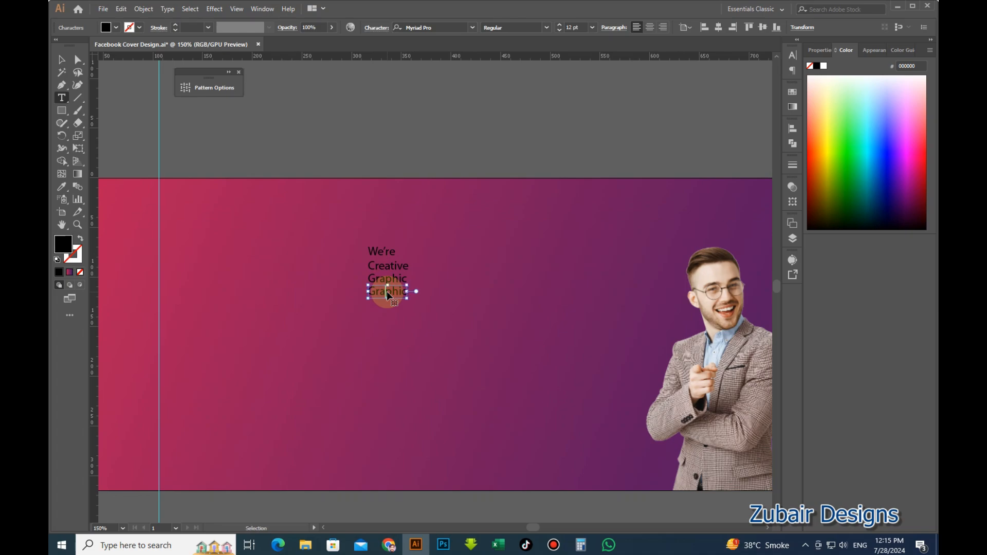
{"action": "type", "text": "Designers"}
{"action": "left_click", "coordinate": [61, 60]}
Select all four headline lines and scale them up much larger.
{"action": "left_click", "coordinate": [331, 108]}
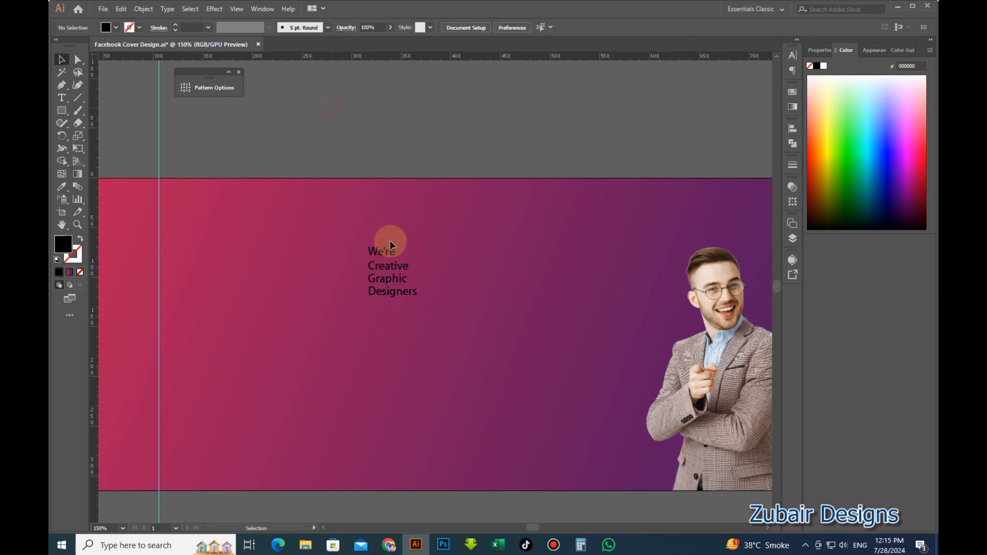
{"action": "left_click", "coordinate": [418, 302]}
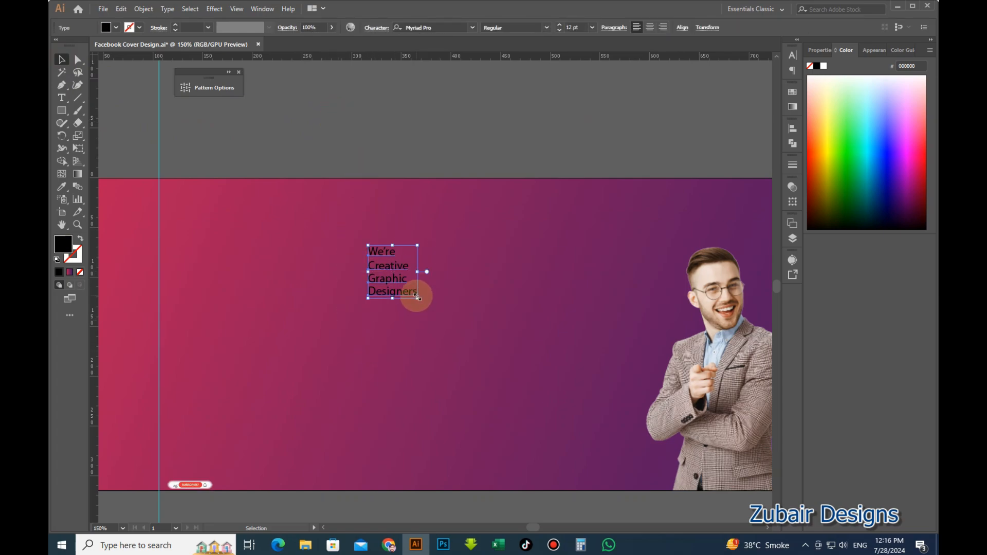
{"action": "left_click_drag", "start_coordinate": [416, 297], "coordinate": [511, 423]}
{"action": "scroll", "coordinate": [394, 273], "scroll_direction": "up", "scroll_amount": 3}
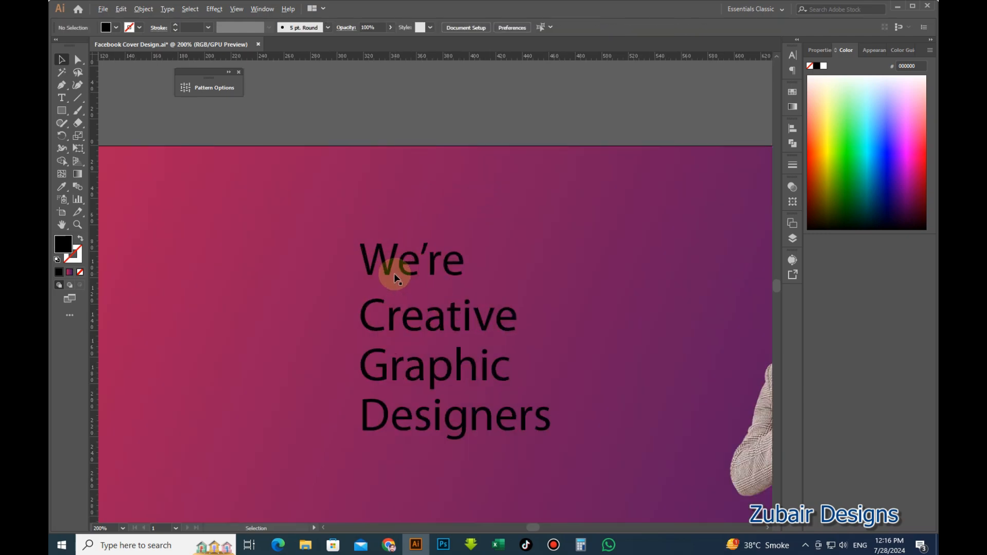
{"action": "scroll", "coordinate": [402, 267], "scroll_direction": "down", "scroll_amount": 1}
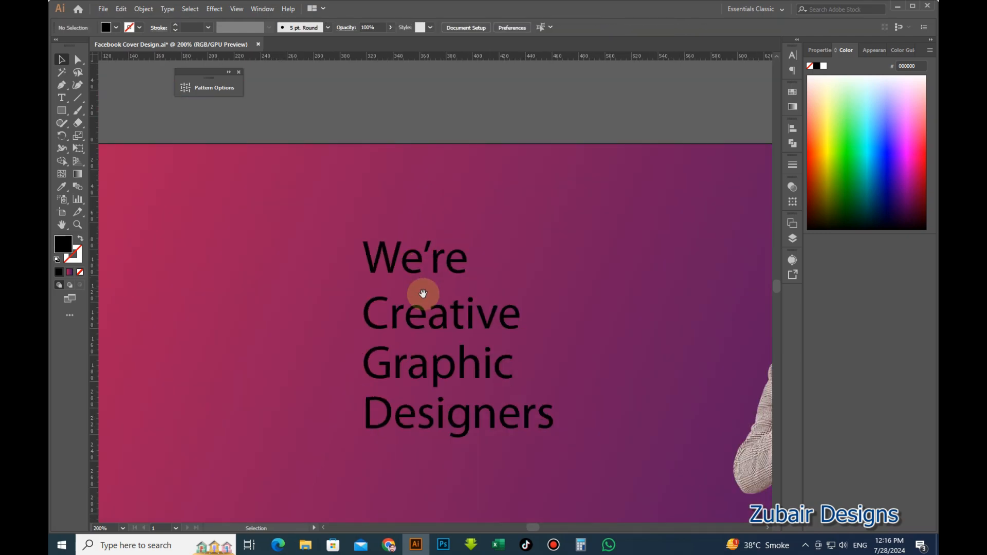
{"action": "left_click_drag", "start_coordinate": [422, 294], "coordinate": [414, 271]}
{"action": "left_click", "coordinate": [421, 247]}
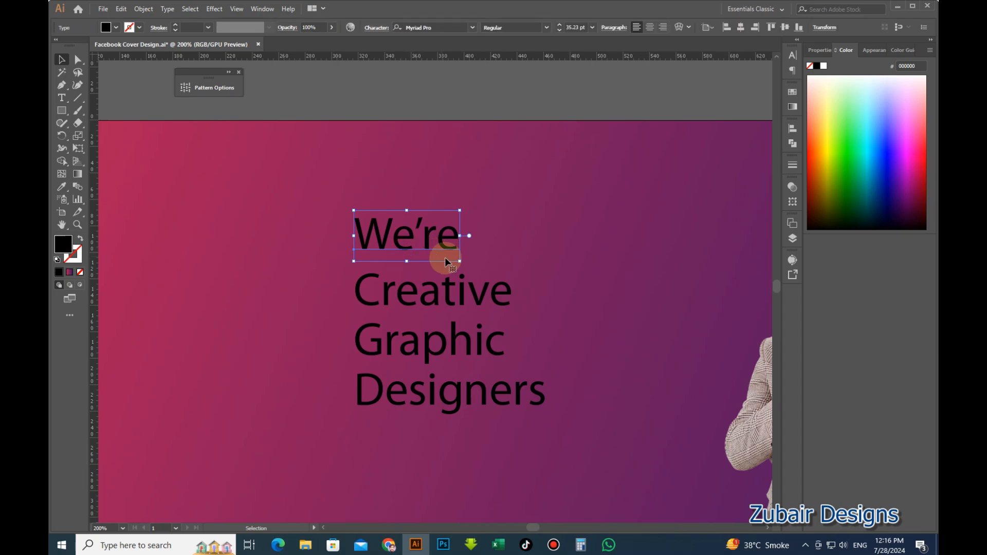
{"action": "scroll", "coordinate": [442, 263], "scroll_direction": "down", "scroll_amount": 2}
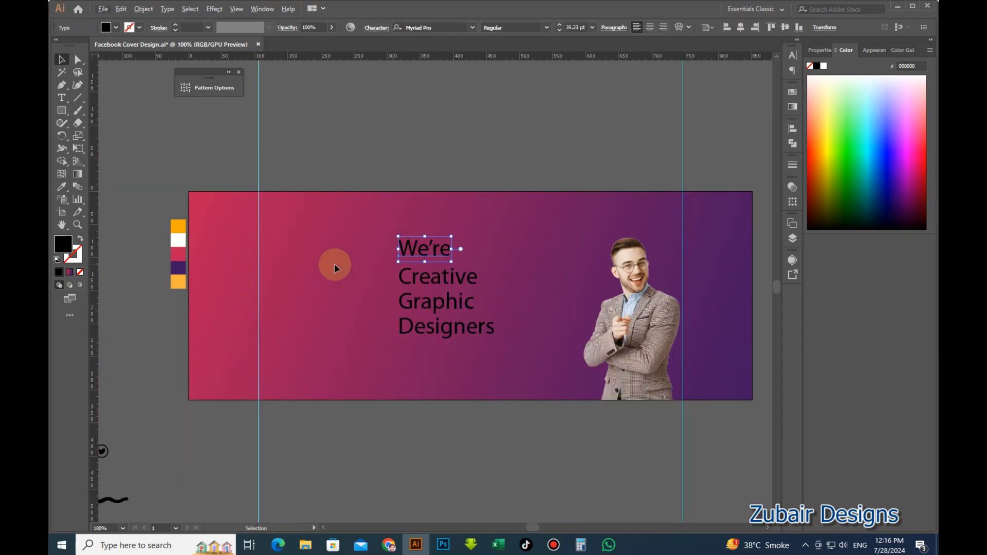
Colour 'We're' orange and 'Creative' white using the Eyedropper on the swatches.
{"action": "key", "text": "i"}
{"action": "left_click", "coordinate": [178, 226]}
{"action": "left_click", "coordinate": [57, 61]}
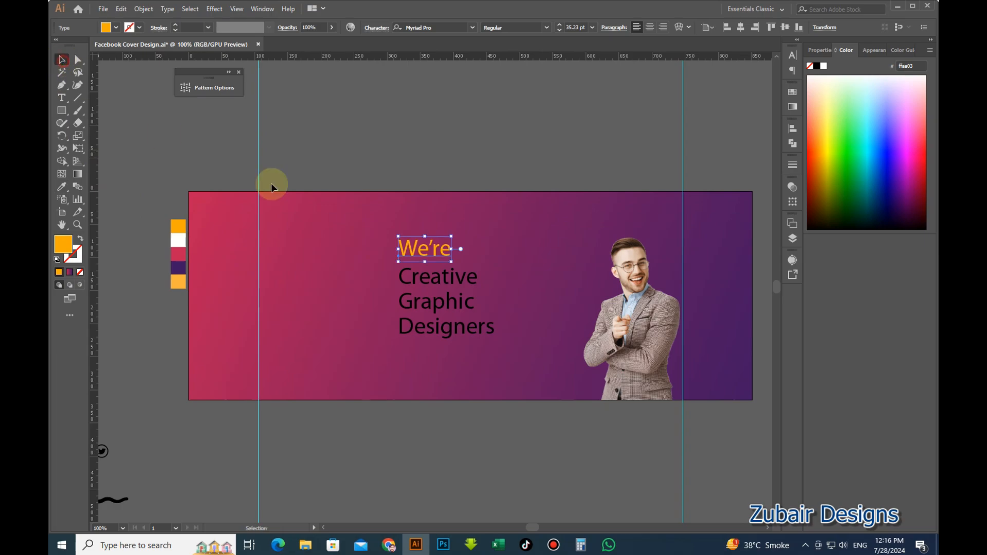
{"action": "left_click", "coordinate": [459, 282]}
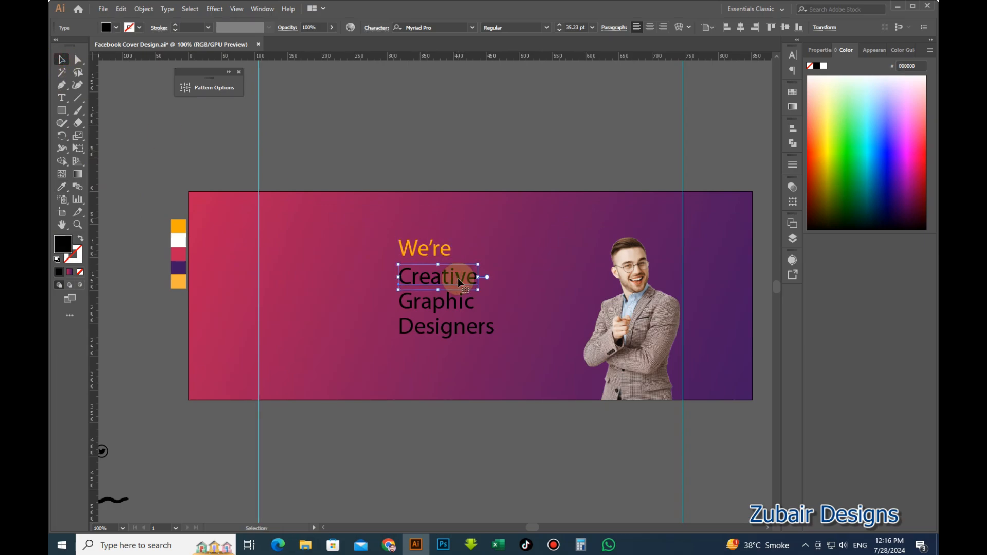
{"action": "key", "text": "i"}
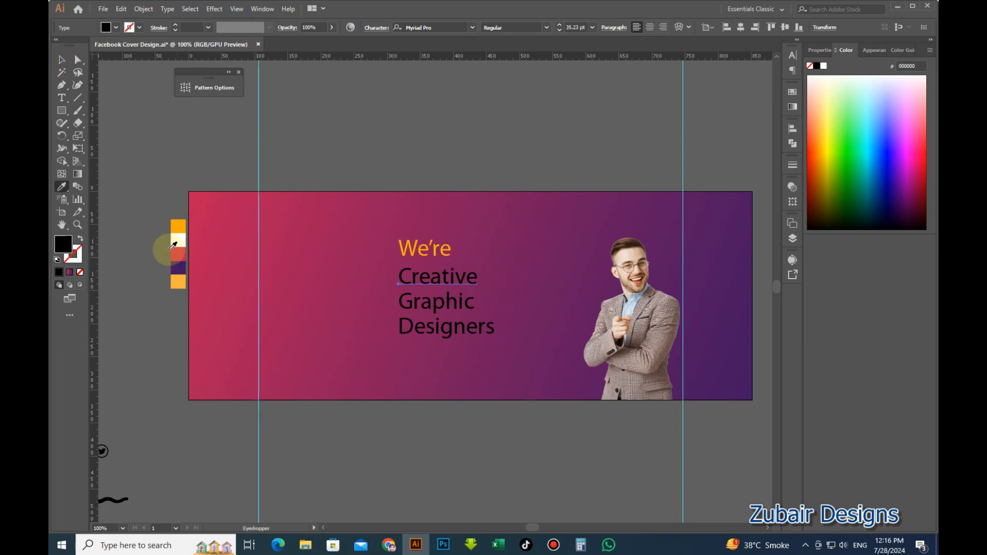
{"action": "left_click", "coordinate": [178, 240]}
{"action": "left_click", "coordinate": [62, 59]}
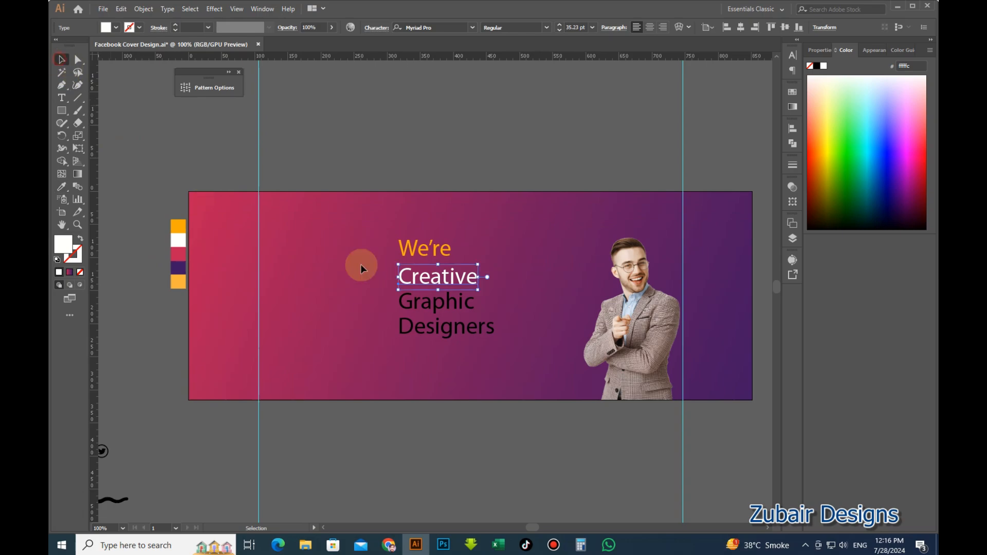
Colour the 'Graphic' and 'Designers' lines orange from the swatches.
{"action": "left_click", "coordinate": [457, 305]}
{"action": "key", "text": "i"}
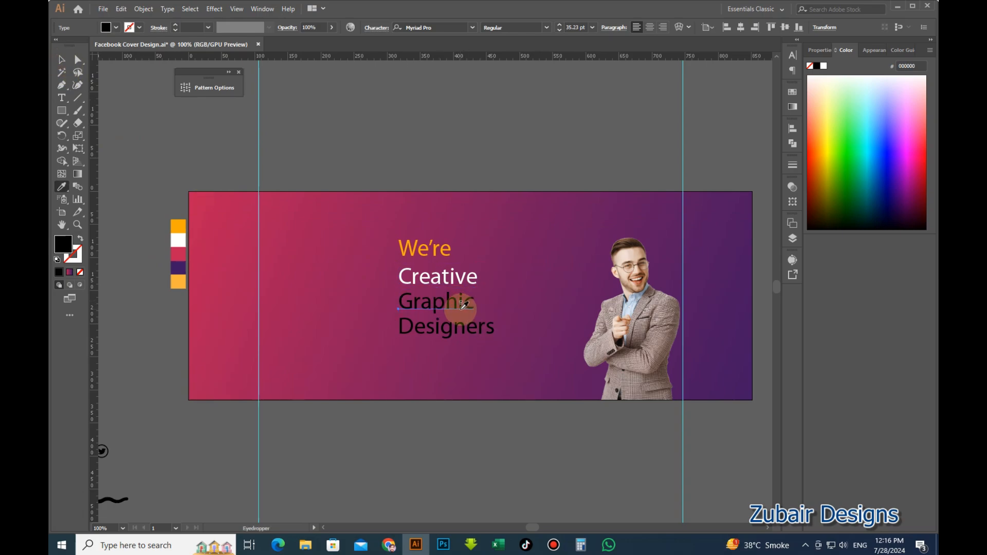
{"action": "left_click", "coordinate": [180, 283]}
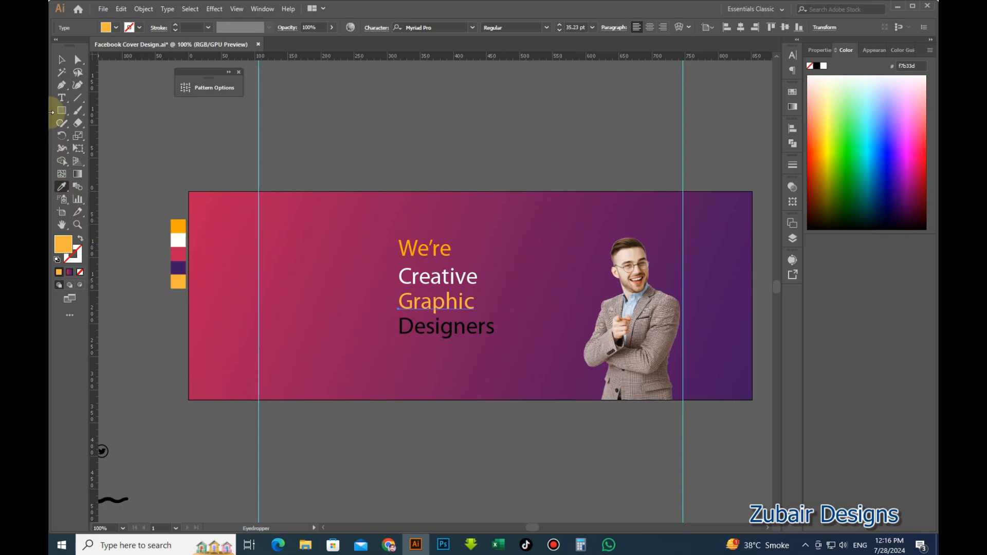
{"action": "key", "text": "v"}
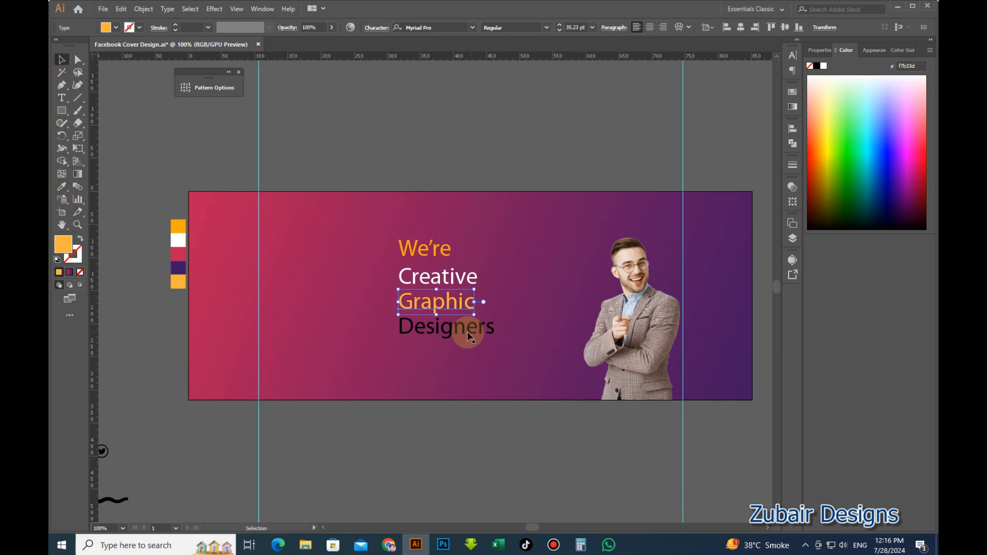
{"action": "left_click", "coordinate": [461, 322]}
{"action": "key", "text": "i"}
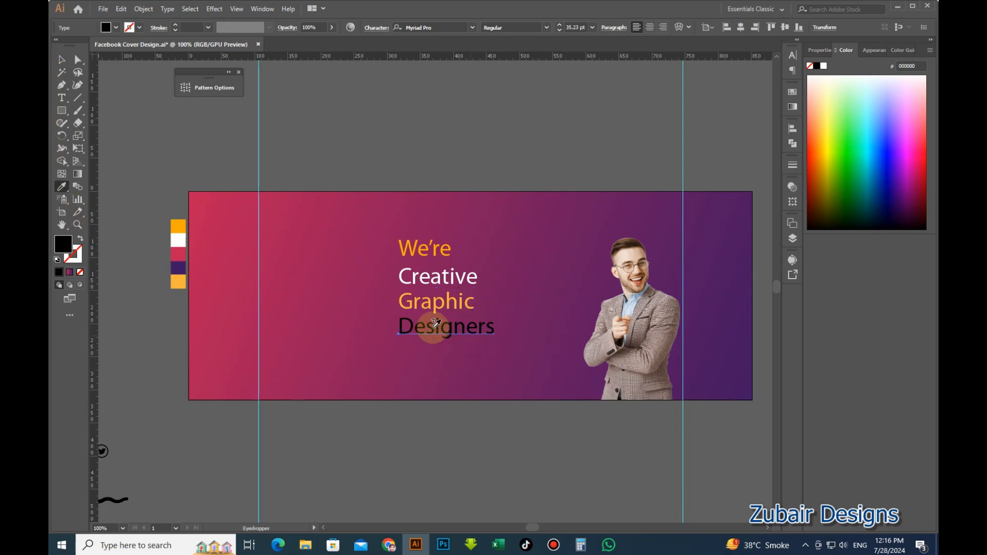
{"action": "left_click", "coordinate": [179, 226]}
{"action": "left_click", "coordinate": [62, 59]}
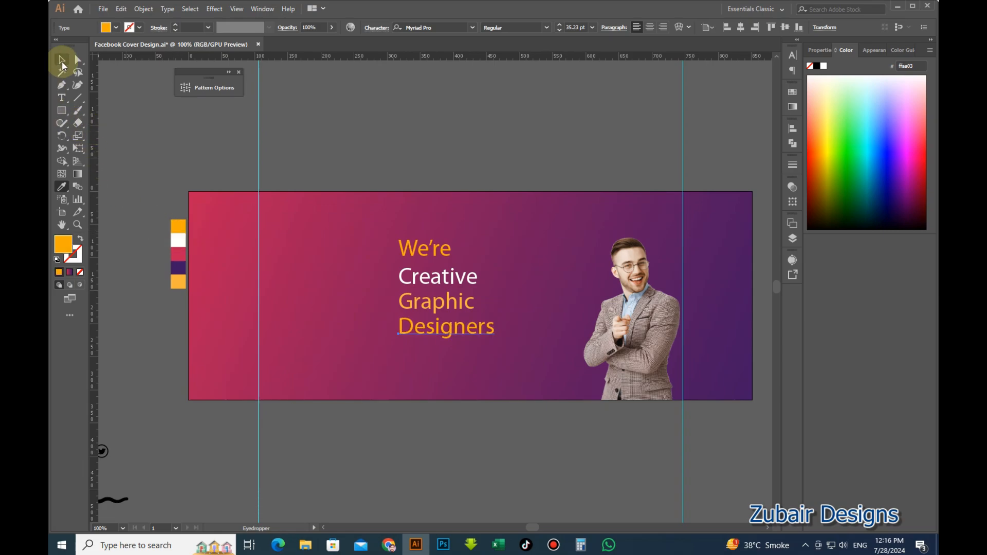
{"action": "left_click", "coordinate": [172, 153]}
{"action": "scroll", "coordinate": [411, 269], "scroll_direction": "up", "scroll_amount": 1}
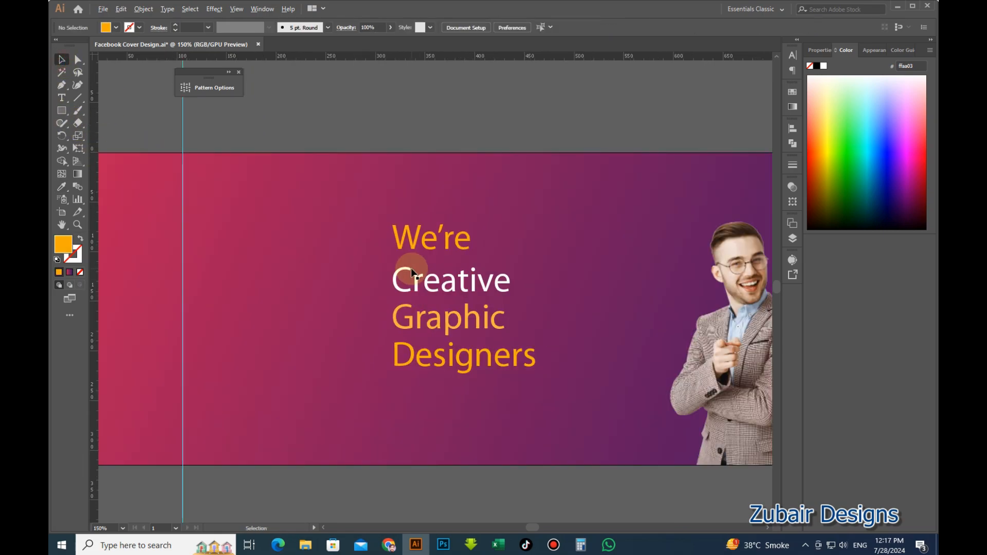
{"action": "left_click", "coordinate": [424, 243]}
Set the 'We're' and 'Creative' lines in Formula Condensed Bold.
{"action": "scroll", "coordinate": [424, 244], "scroll_direction": "down", "scroll_amount": 1}
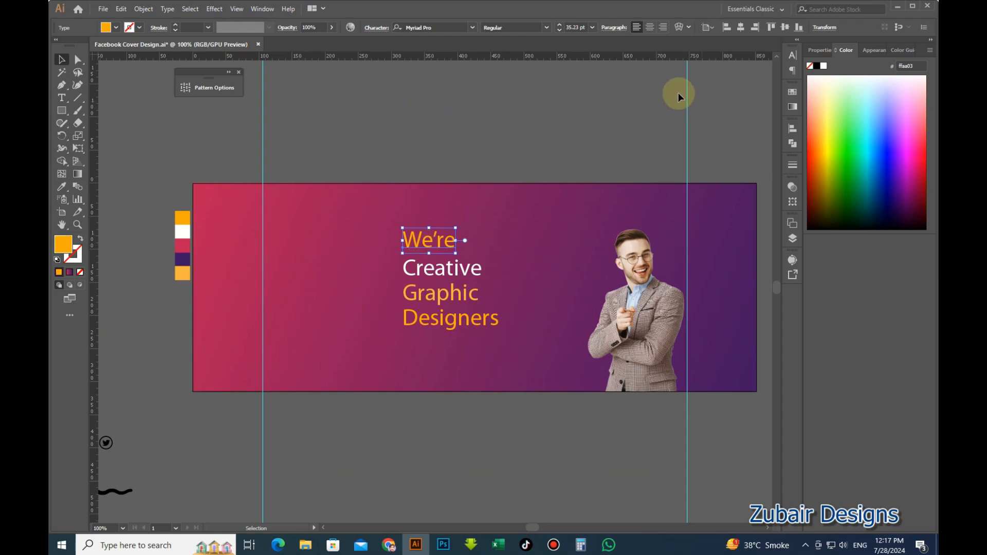
{"action": "left_click", "coordinate": [446, 27]}
{"action": "type", "text": "f"}
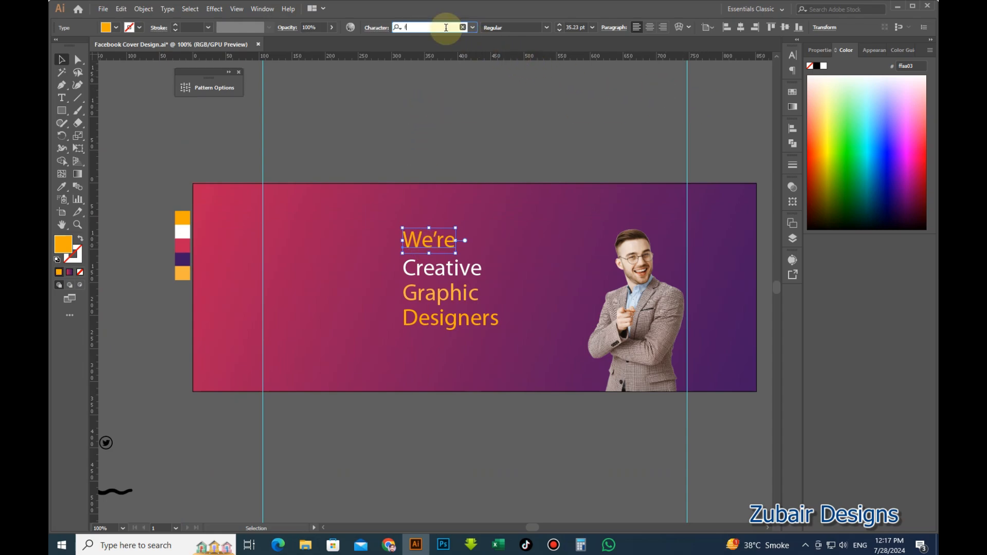
{"action": "type", "text": "orm"}
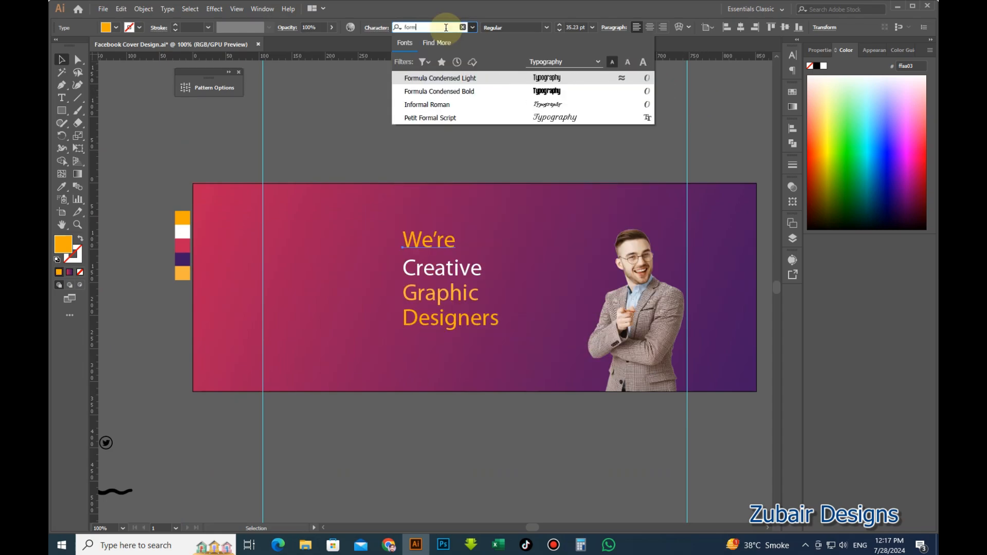
{"action": "left_click", "coordinate": [455, 91]}
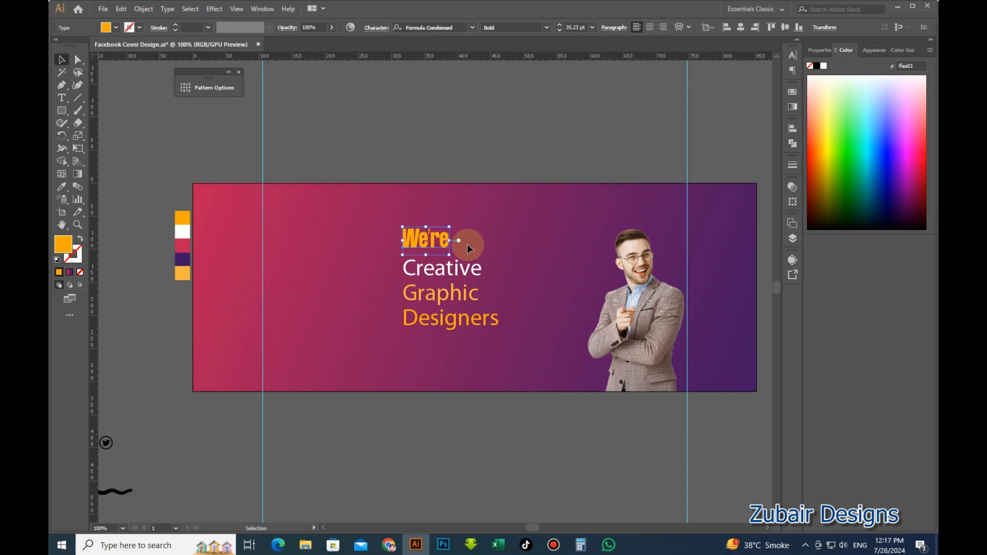
{"action": "left_click", "coordinate": [467, 273]}
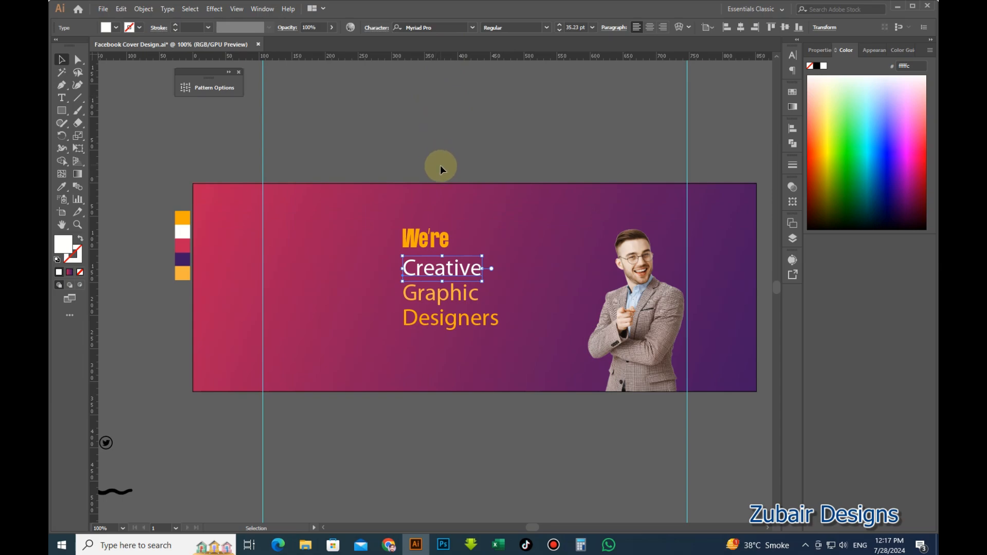
{"action": "left_click", "coordinate": [443, 28]}
{"action": "type", "text": "fa"}
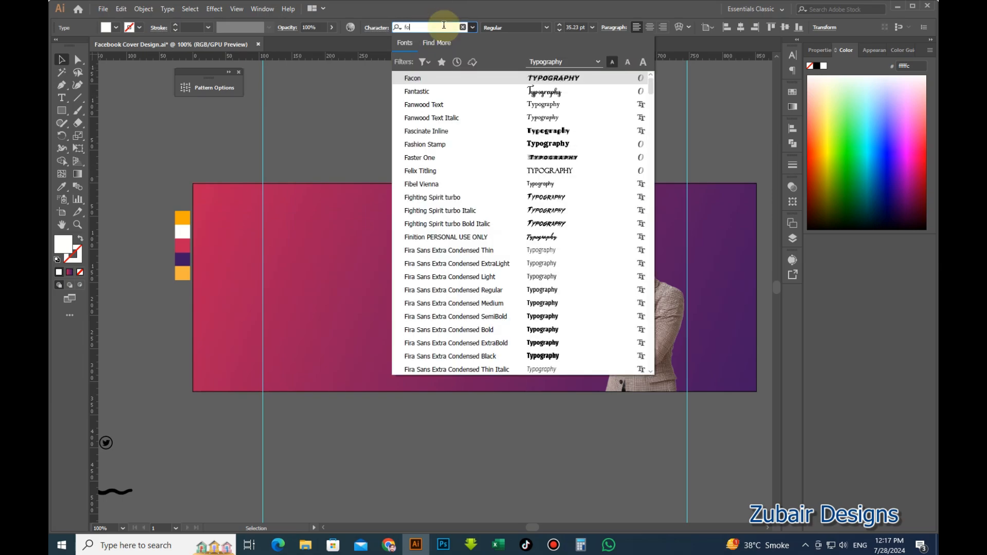
{"action": "type", "text": "rmul"}
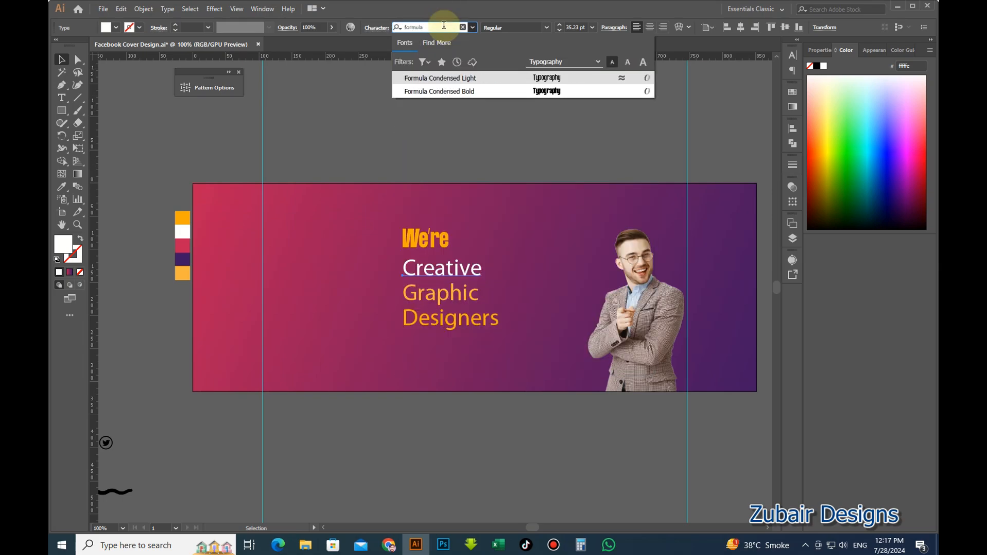
{"action": "type", "text": "a"}
{"action": "left_click", "coordinate": [440, 91]}
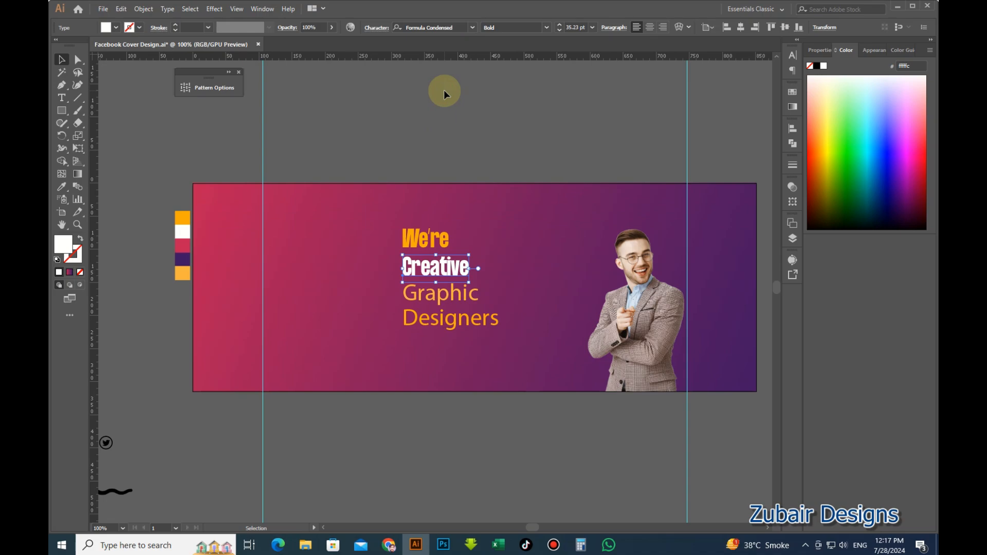
Set the 'Graphic' and 'Designers' lines in Formula Condensed Bold too.
{"action": "left_click", "coordinate": [457, 295]}
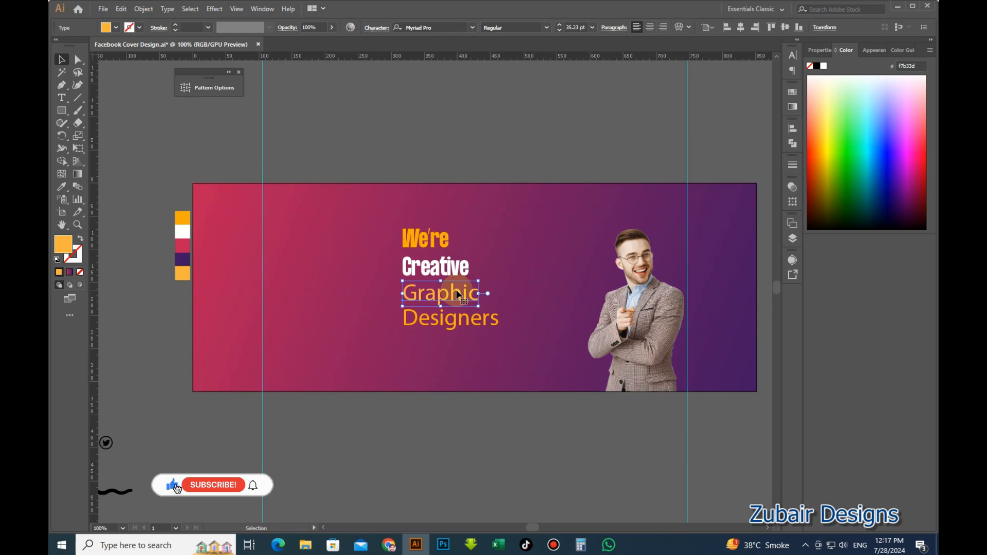
{"action": "left_click", "coordinate": [440, 27]}
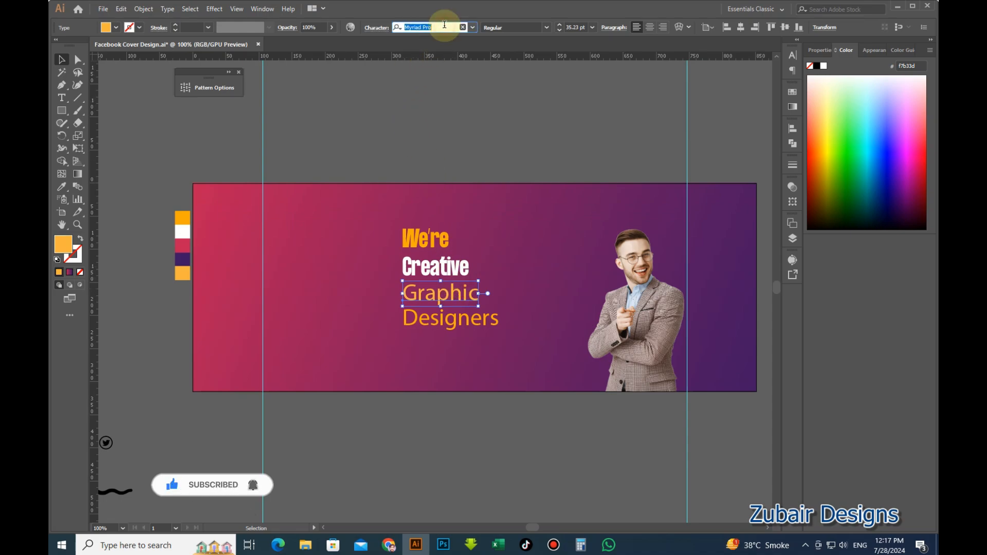
{"action": "type", "text": "formula"}
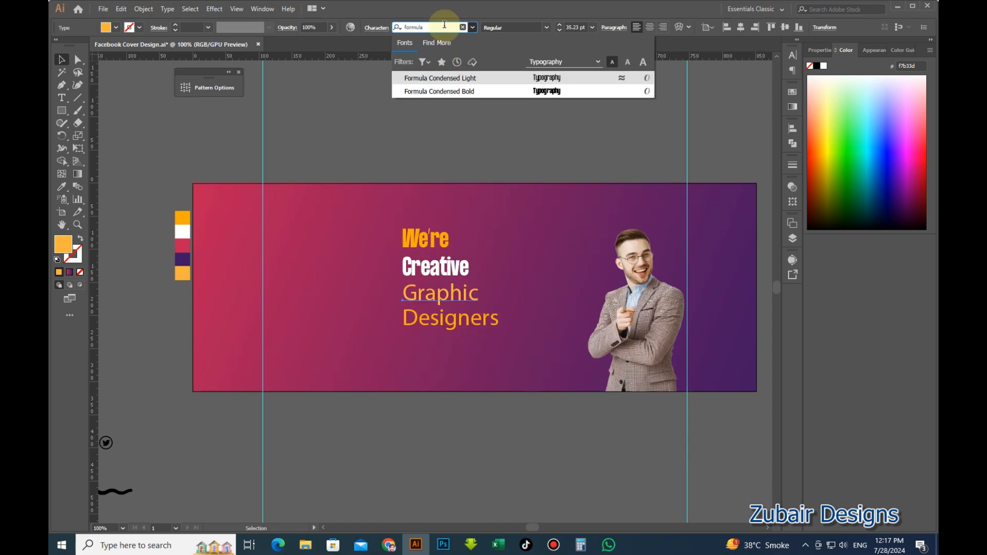
{"action": "left_click", "coordinate": [447, 91]}
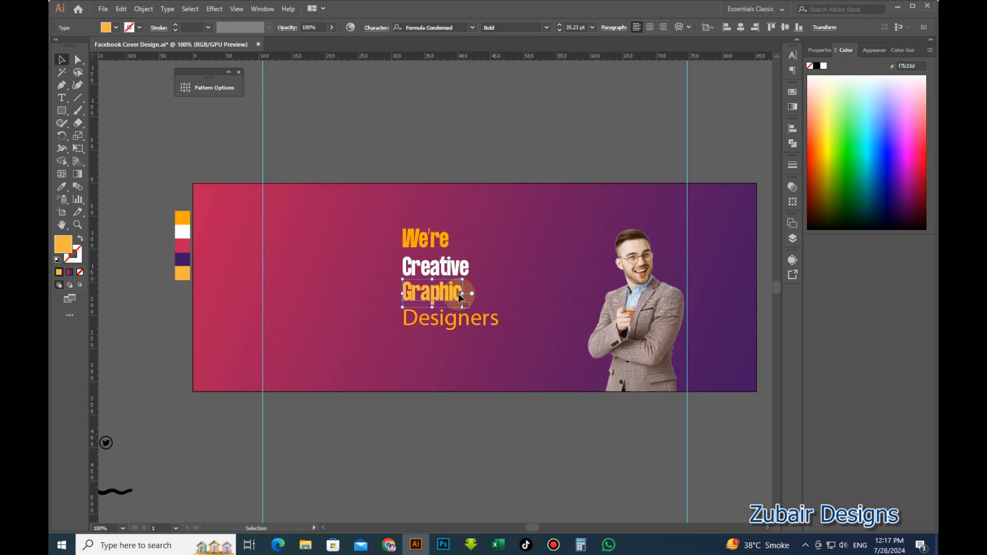
{"action": "left_click", "coordinate": [453, 318]}
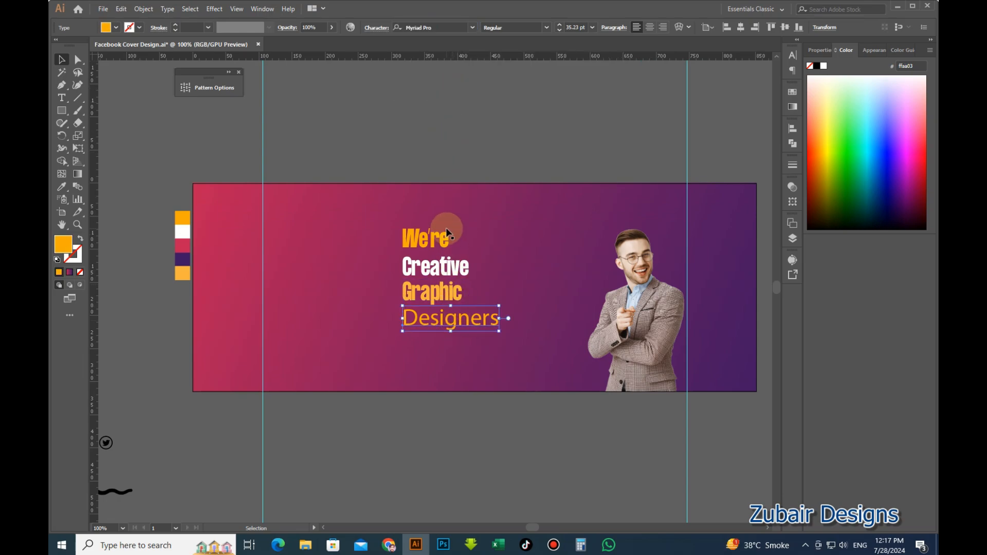
{"action": "type", "text": "formula"}
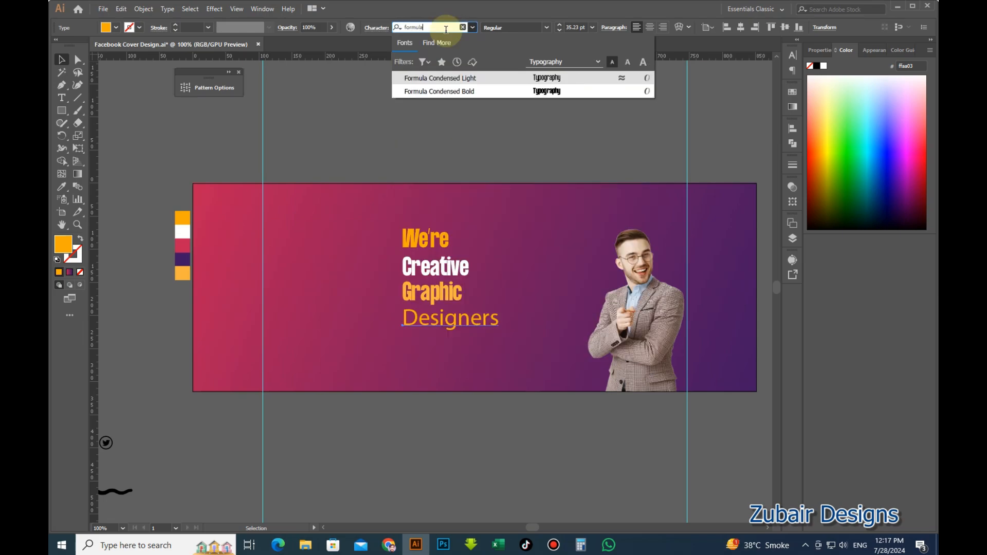
{"action": "left_click", "coordinate": [439, 89]}
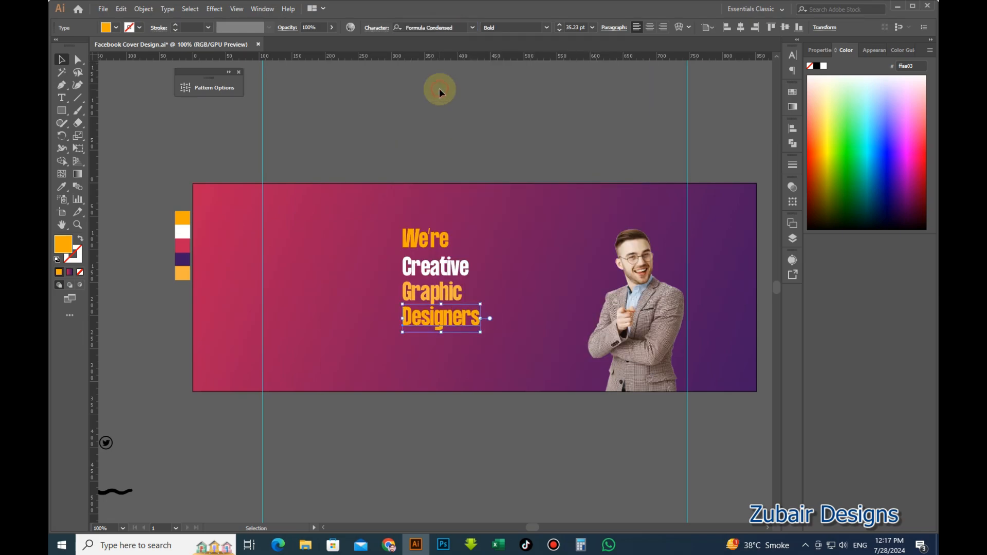
{"action": "left_click", "coordinate": [466, 133]}
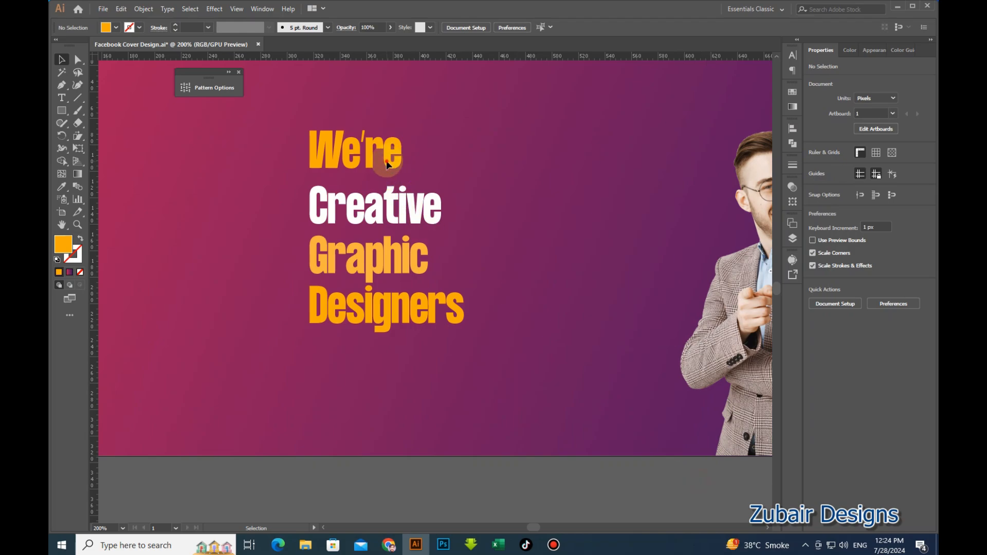
Set tracking to 40 on all four headline lines.
{"action": "left_click", "coordinate": [386, 161]}
{"action": "left_click", "coordinate": [407, 222], "text": "shift"}
{"action": "left_click", "coordinate": [406, 257], "text": "shift"}
{"action": "left_click", "coordinate": [414, 303], "text": "shift"}
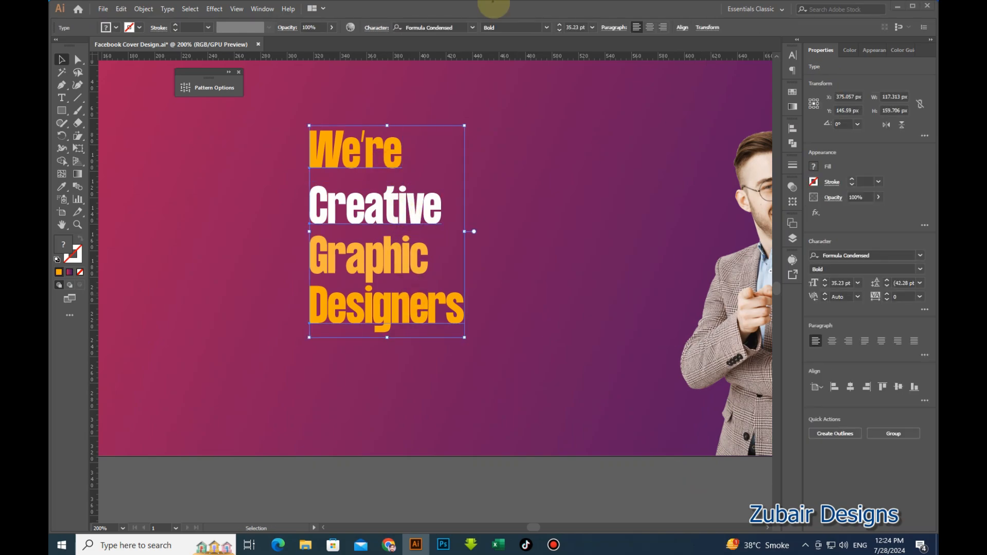
{"action": "left_click", "coordinate": [875, 298]}
{"action": "type", "text": "40"}
{"action": "key", "text": "Return"}
Change the Graphic line's font to Oswald Bold.
{"action": "left_click", "coordinate": [506, 462]}
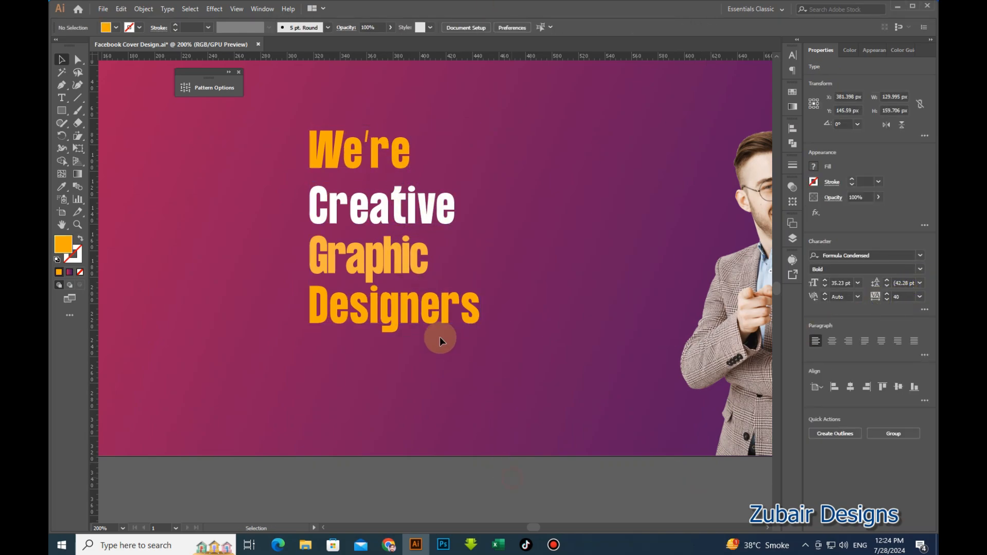
{"action": "left_click", "coordinate": [408, 263]}
{"action": "left_click", "coordinate": [448, 27]}
{"action": "type", "text": "oswald"}
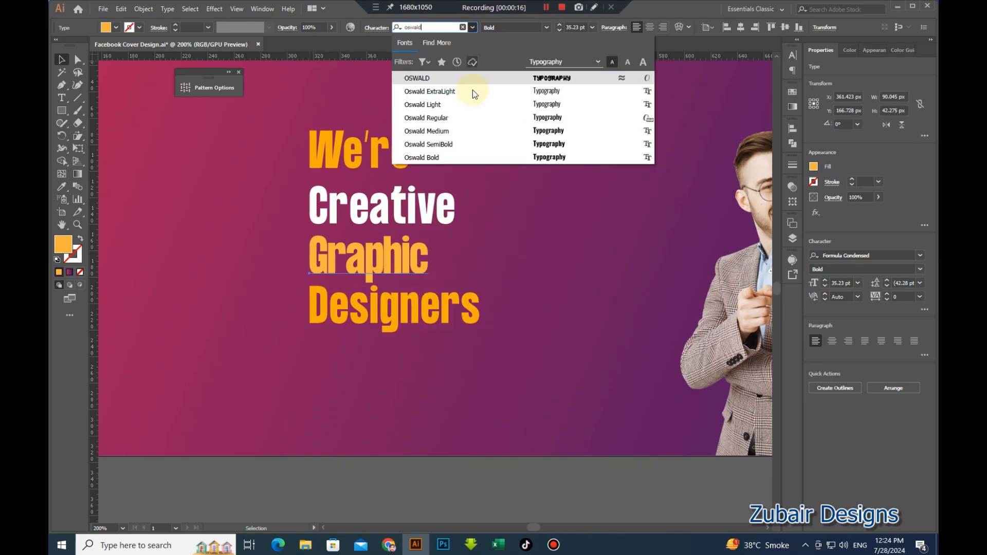
{"action": "left_click", "coordinate": [478, 158]}
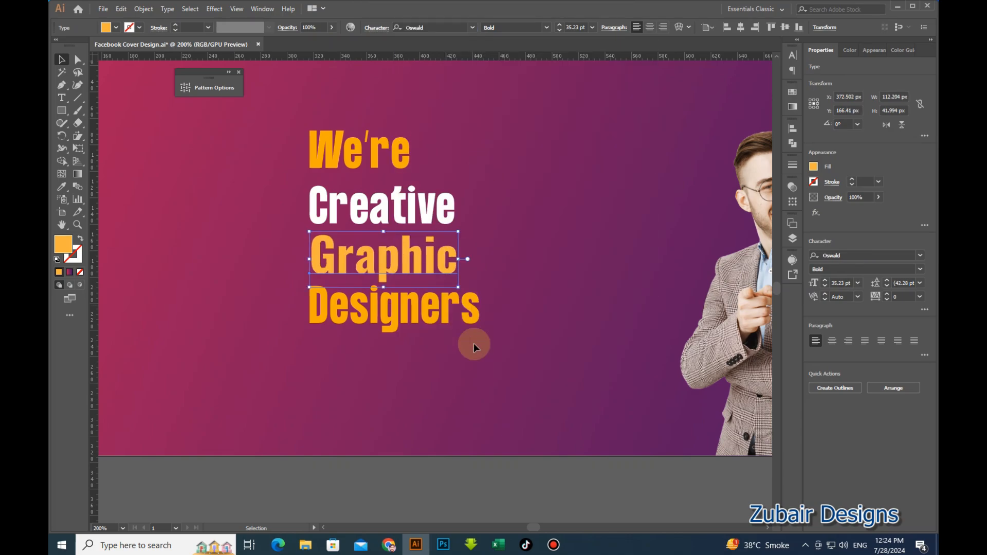
Shrink We're and move it down and right toward Creative.
{"action": "left_click", "coordinate": [402, 472]}
{"action": "left_click", "coordinate": [382, 163]}
{"action": "scroll", "coordinate": [384, 165], "scroll_direction": "up", "scroll_amount": 1}
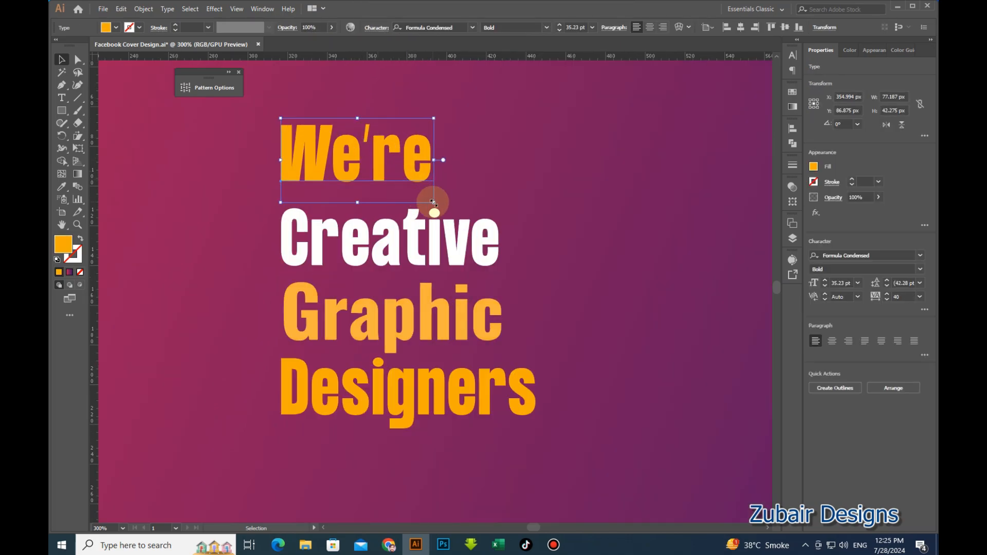
{"action": "left_click_drag", "start_coordinate": [435, 201], "coordinate": [374, 169]}
{"action": "left_click_drag", "start_coordinate": [362, 147], "coordinate": [387, 189]}
Scale We're and Creative down together and place them just above Graphic.
{"action": "left_click", "coordinate": [418, 258]}
{"action": "left_click", "coordinate": [391, 189], "text": "shift"}
{"action": "left_click_drag", "start_coordinate": [502, 286], "coordinate": [467, 267]}
{"action": "mouse_move", "coordinate": [446, 243]}
{"action": "left_mouse_down"}
{"action": "mouse_move", "coordinate": [459, 256]}
{"action": "mouse_move", "coordinate": [459, 284]}
{"action": "mouse_move", "coordinate": [456, 271]}
{"action": "left_mouse_up"}
{"action": "left_click", "coordinate": [499, 272]}
{"action": "left_click", "coordinate": [458, 320]}
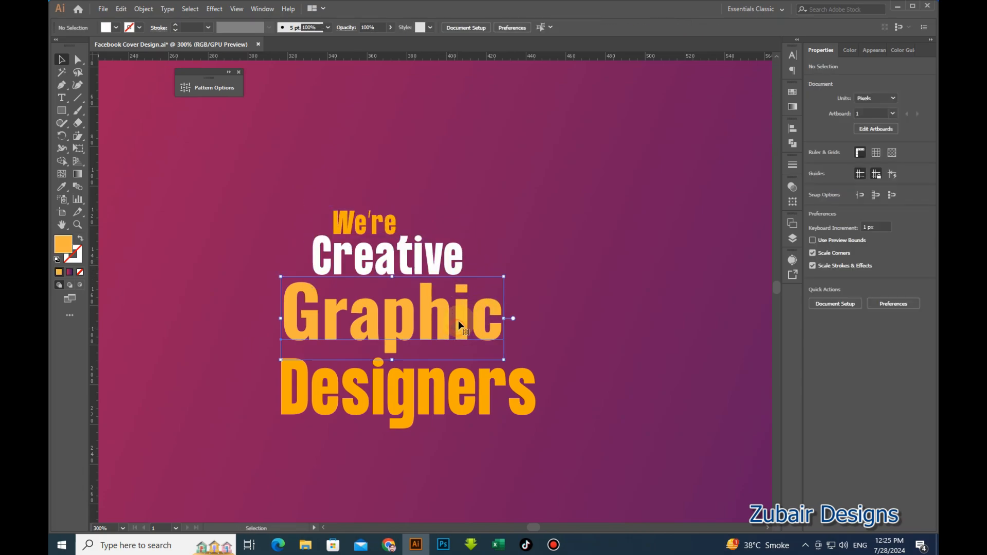
Swap Graphic to an orange outline with no fill, and shrink Designers to about 28 pt.
{"action": "key", "text": "shift+x"}
{"action": "left_click", "coordinate": [400, 401]}
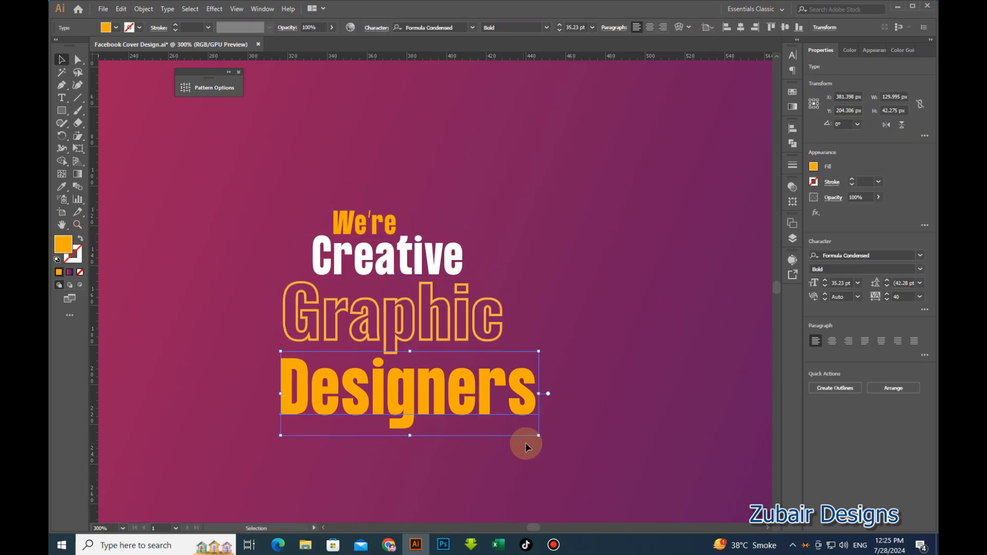
{"action": "left_click_drag", "start_coordinate": [540, 435], "coordinate": [491, 407]}
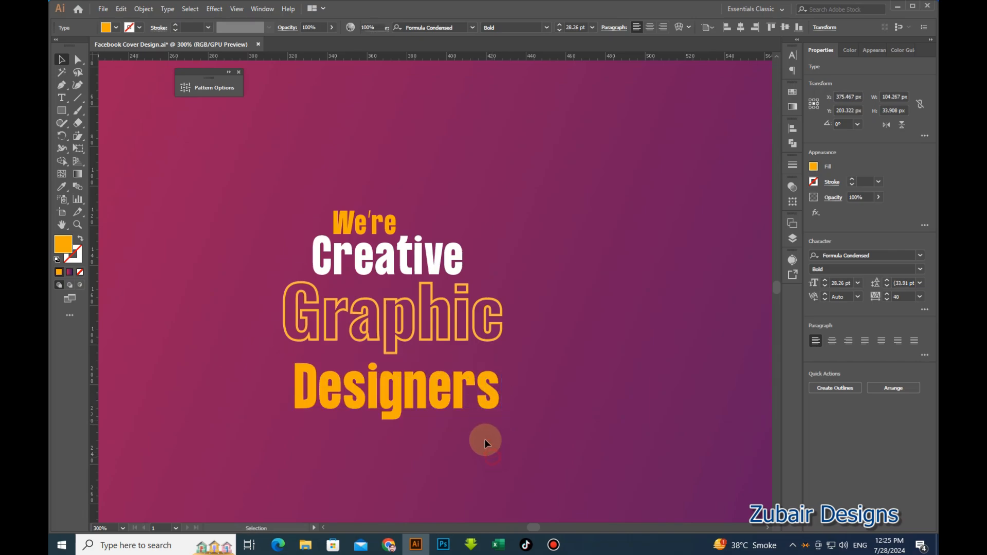
{"action": "left_click", "coordinate": [486, 439]}
Enlarge the outlined Graphic to about 38.85 pt and shift it slightly left.
{"action": "left_click", "coordinate": [437, 334]}
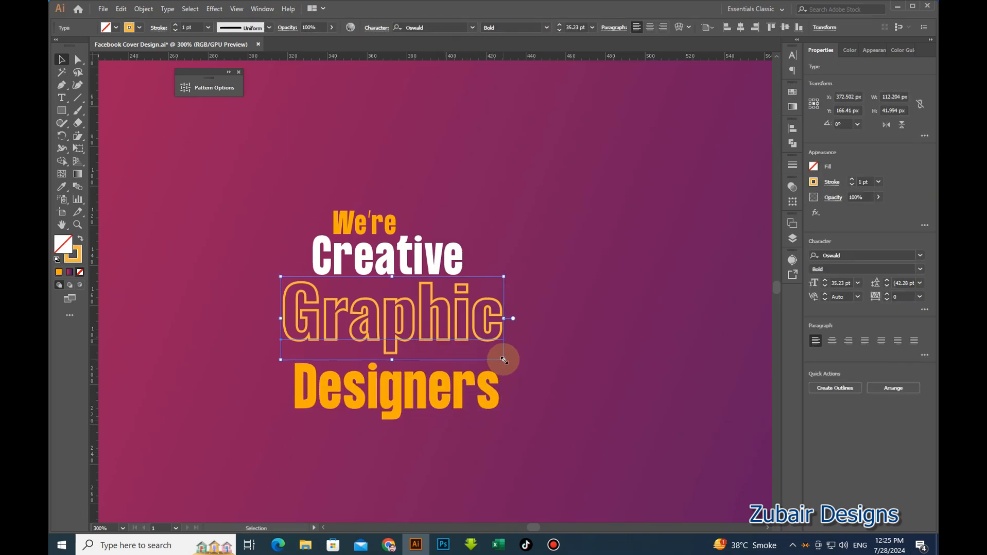
{"action": "left_click_drag", "start_coordinate": [506, 357], "coordinate": [527, 375]}
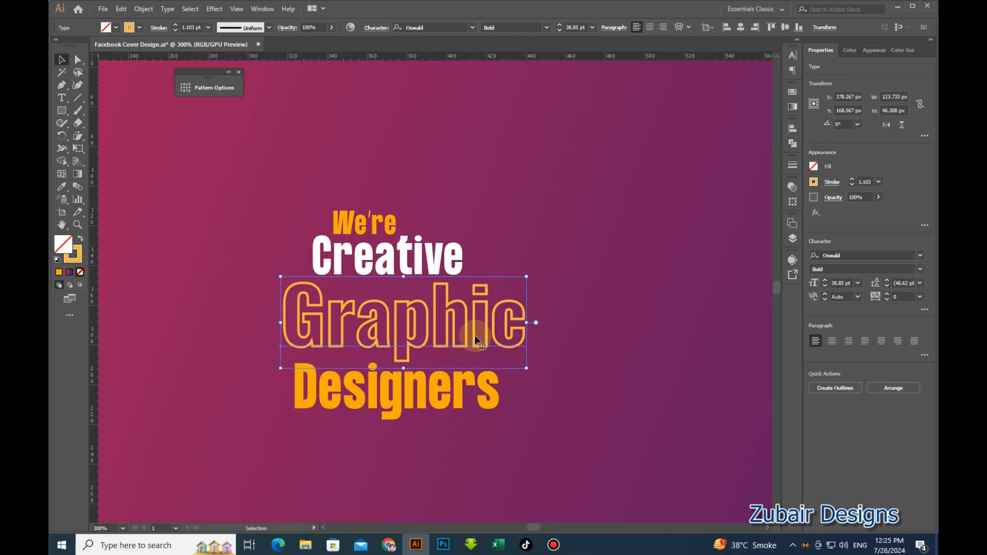
{"action": "mouse_move", "coordinate": [475, 338]}
{"action": "left_mouse_down"}
{"action": "mouse_move", "coordinate": [455, 333]}
{"action": "mouse_move", "coordinate": [461, 341]}
{"action": "left_mouse_up"}
{"action": "left_click", "coordinate": [490, 445]}
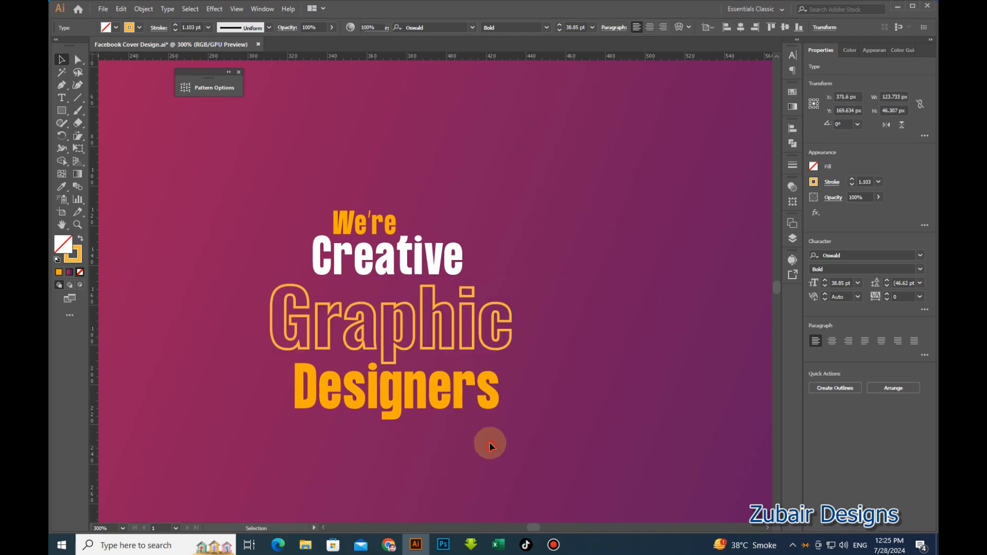
Enlarge Designers slightly to about 29.85 pt beneath Graphic.
{"action": "left_click", "coordinate": [501, 426]}
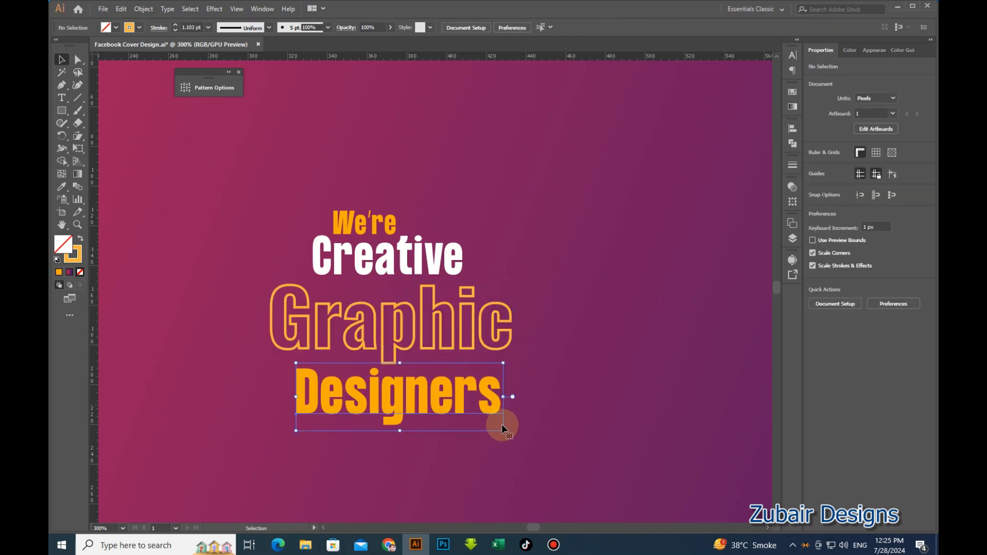
{"action": "left_click_drag", "start_coordinate": [502, 431], "coordinate": [492, 412]}
{"action": "left_click", "coordinate": [494, 474]}
{"action": "scroll", "coordinate": [473, 409], "scroll_direction": "down", "scroll_amount": 1}
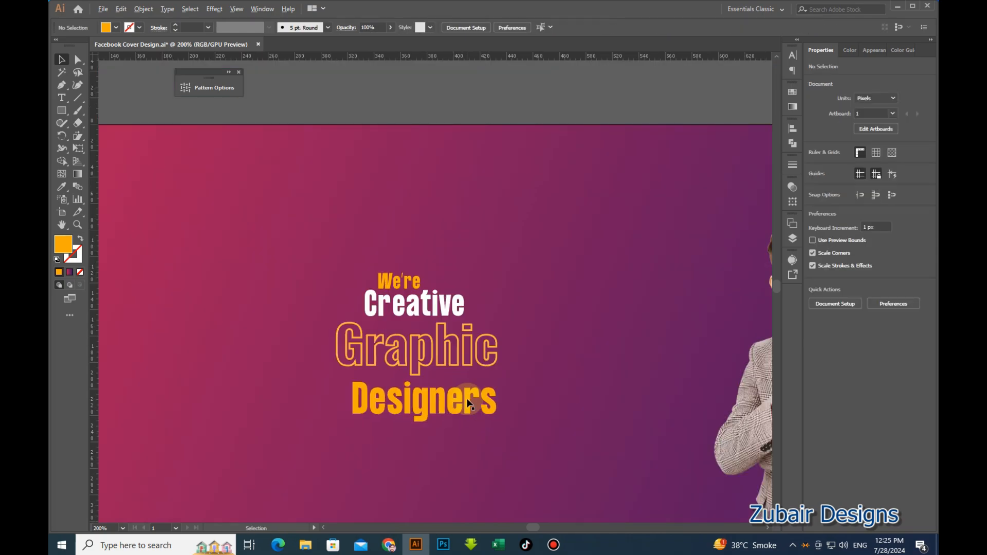
Nudge the Designers line slightly up and to the left.
{"action": "scroll", "coordinate": [424, 358], "scroll_direction": "up", "scroll_amount": 1}
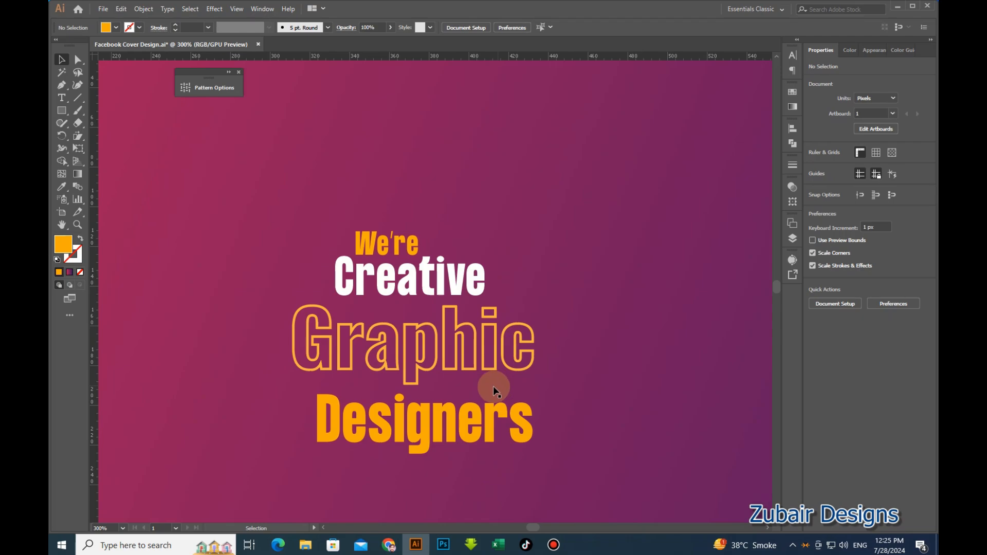
{"action": "left_click_drag", "start_coordinate": [432, 412], "coordinate": [420, 414]}
{"action": "left_click", "coordinate": [422, 373]}
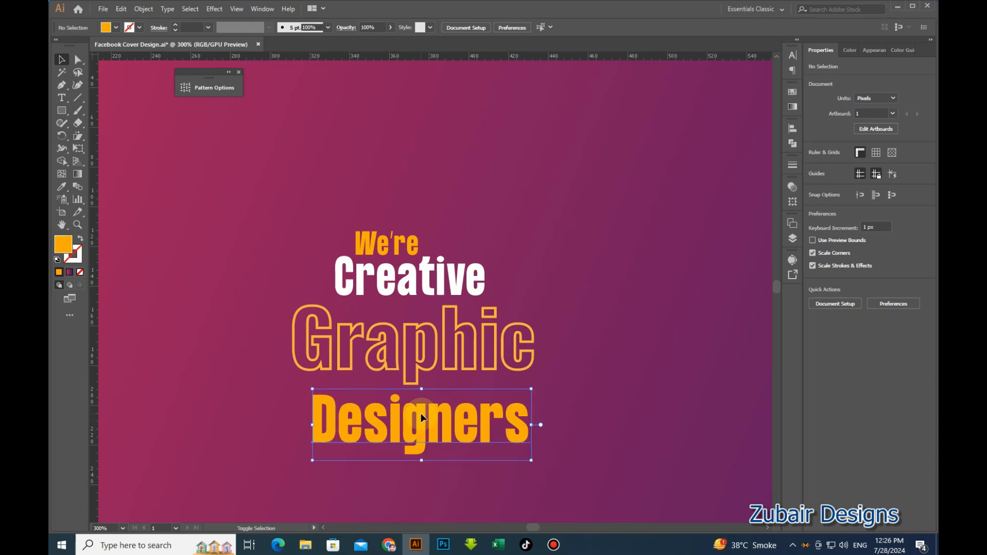
{"action": "left_click", "coordinate": [490, 498]}
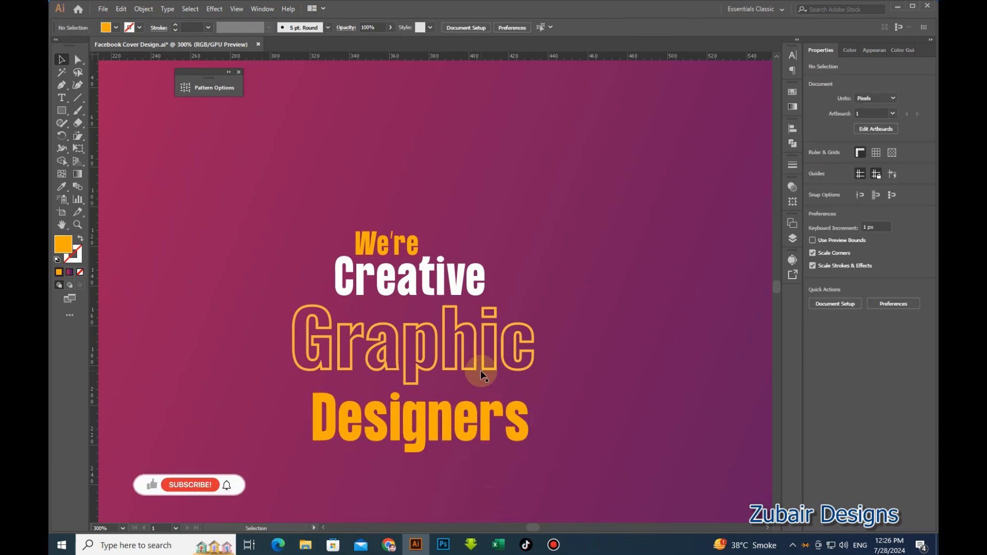
Give We're the lighter orange sampled from the palette swatch with the Eyedropper.
{"action": "left_click", "coordinate": [452, 269]}
{"action": "scroll", "coordinate": [453, 269], "scroll_direction": "down", "scroll_amount": 2}
{"action": "left_click", "coordinate": [419, 253]}
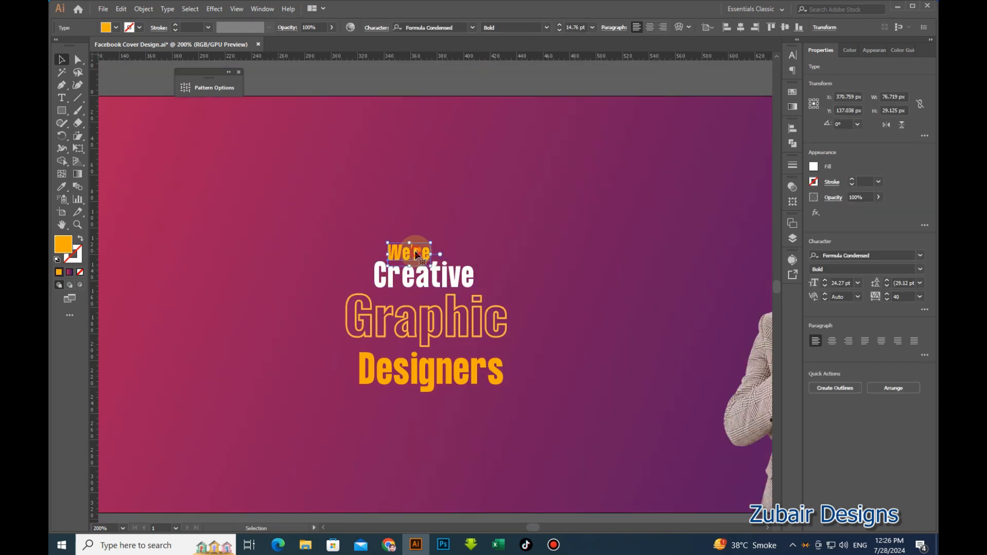
{"action": "scroll", "coordinate": [465, 266], "scroll_direction": "down", "scroll_amount": 2}
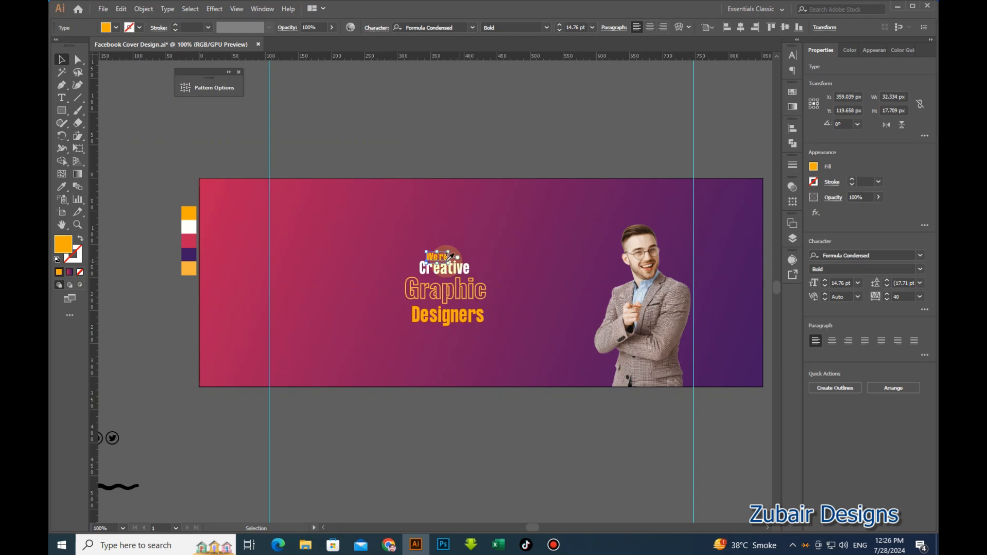
{"action": "key", "text": "i"}
{"action": "left_click", "coordinate": [189, 267]}
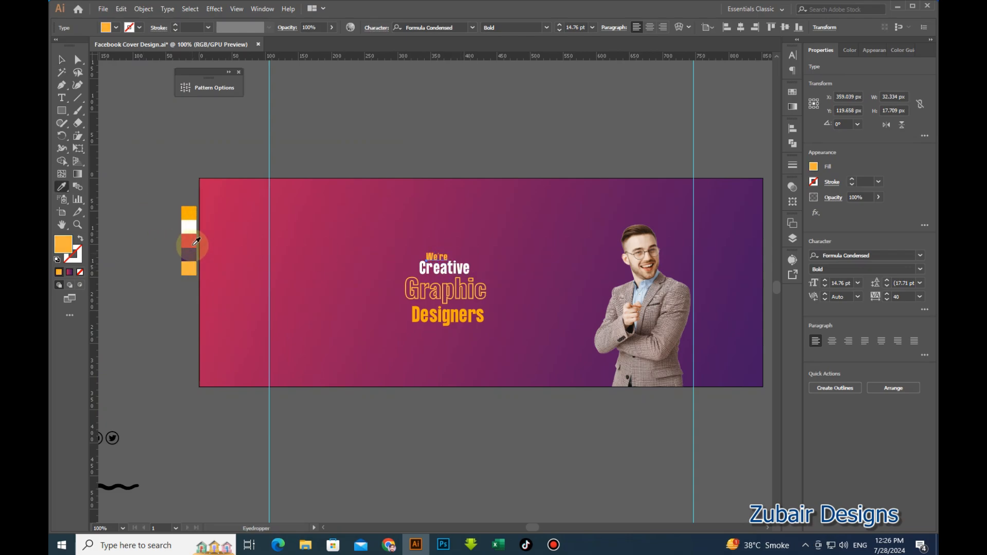
{"action": "left_click", "coordinate": [60, 60]}
{"action": "scroll", "coordinate": [454, 271], "scroll_direction": "up", "scroll_amount": 2}
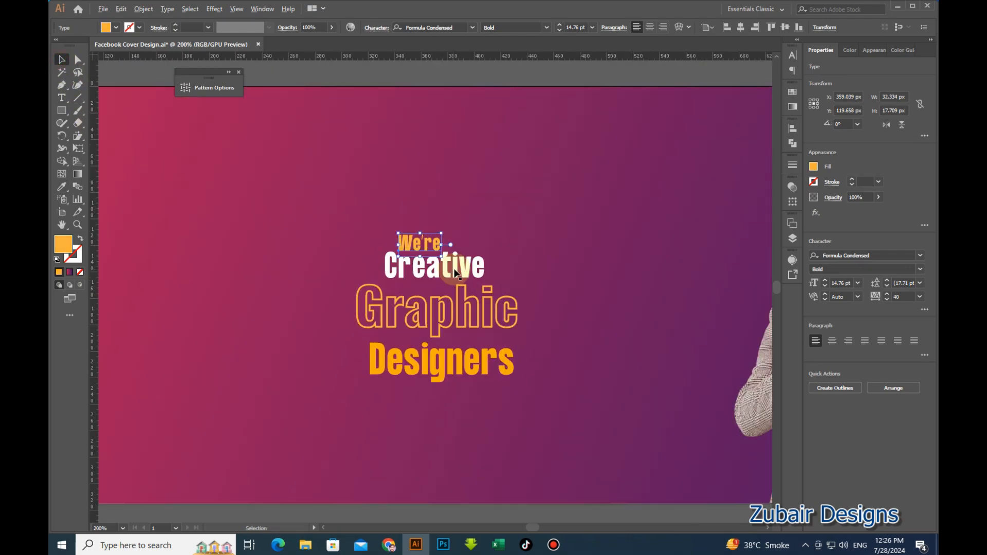
{"action": "scroll", "coordinate": [484, 290], "scroll_direction": "up", "scroll_amount": 2}
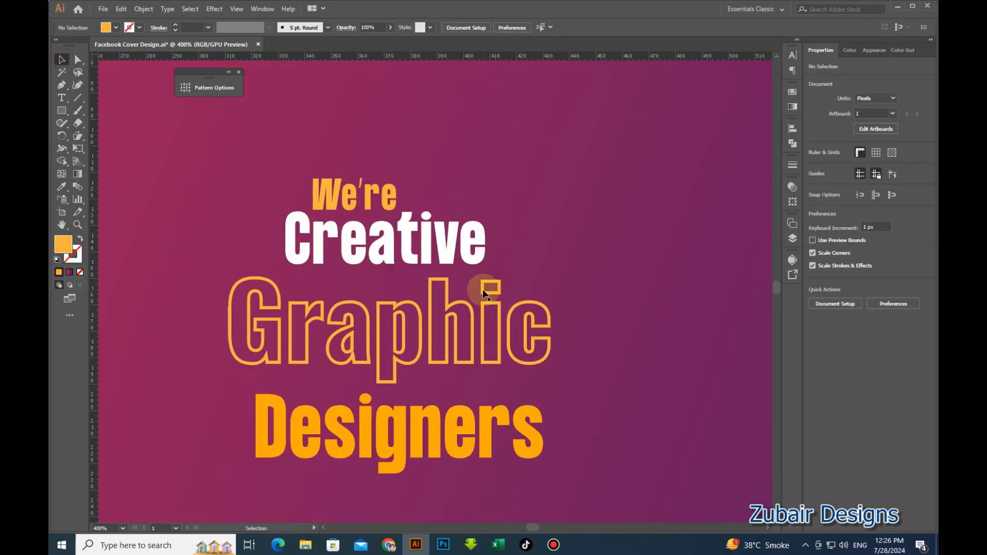
Shear all four headline lines so they slant upward to the right.
{"action": "left_click", "coordinate": [389, 195]}
{"action": "left_click", "coordinate": [413, 239], "text": "shift"}
{"action": "left_click", "coordinate": [452, 312], "text": "shift"}
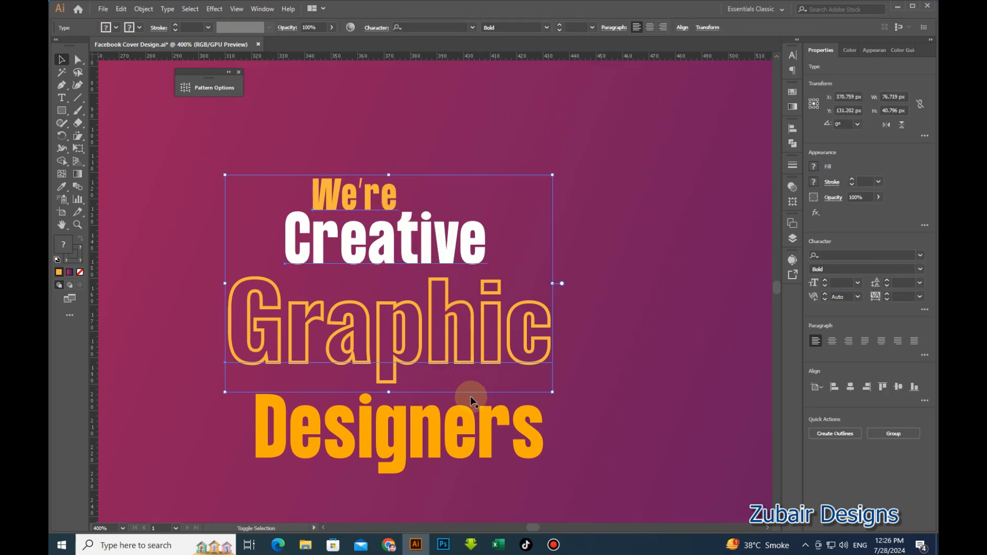
{"action": "left_click", "coordinate": [471, 421], "text": "shift"}
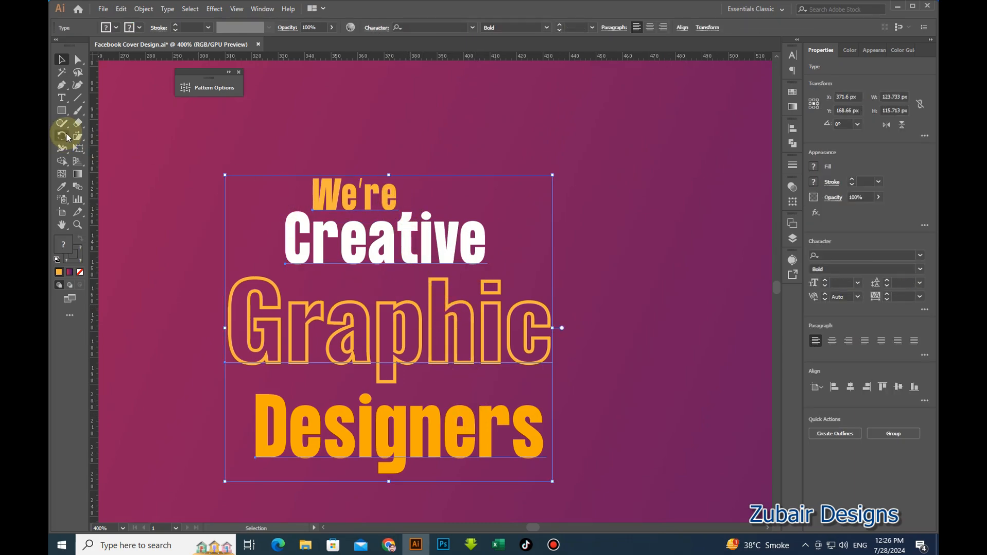
{"action": "left_click_drag", "start_coordinate": [77, 142], "coordinate": [100, 148]}
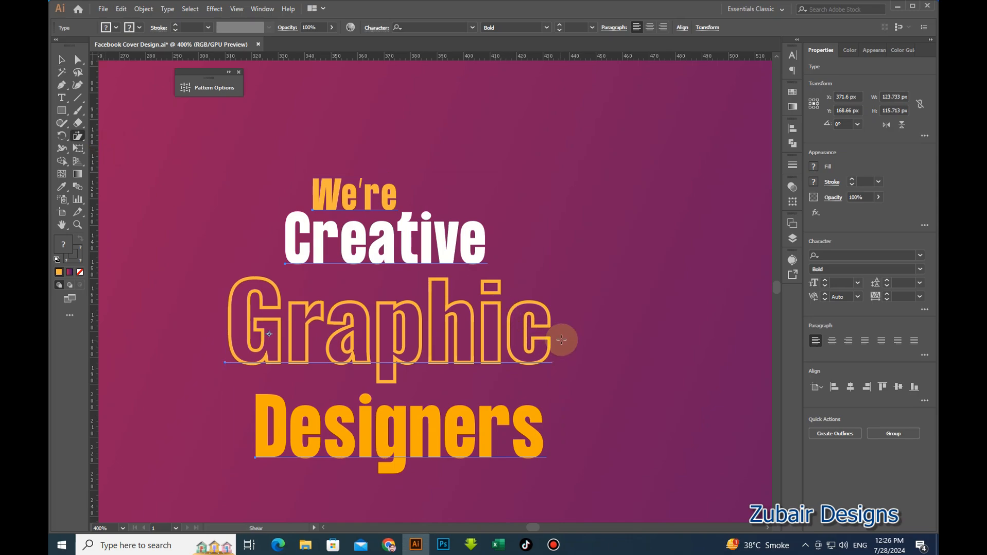
{"action": "left_click_drag", "start_coordinate": [551, 323], "coordinate": [547, 285]}
{"action": "left_click", "coordinate": [61, 59]}
{"action": "left_click", "coordinate": [628, 275]}
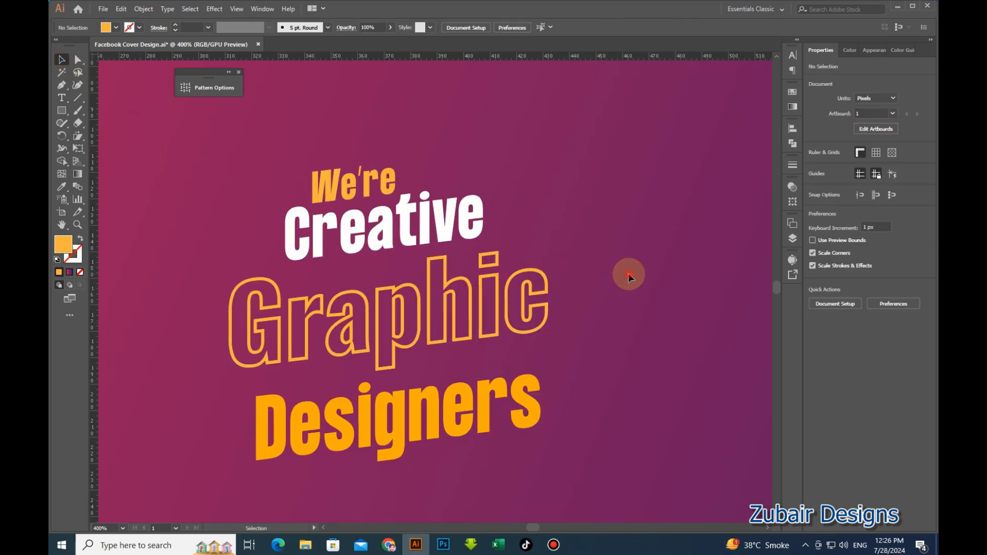
Nudge the Graphic and Designers lines one step to the right.
{"action": "left_click", "coordinate": [439, 237]}
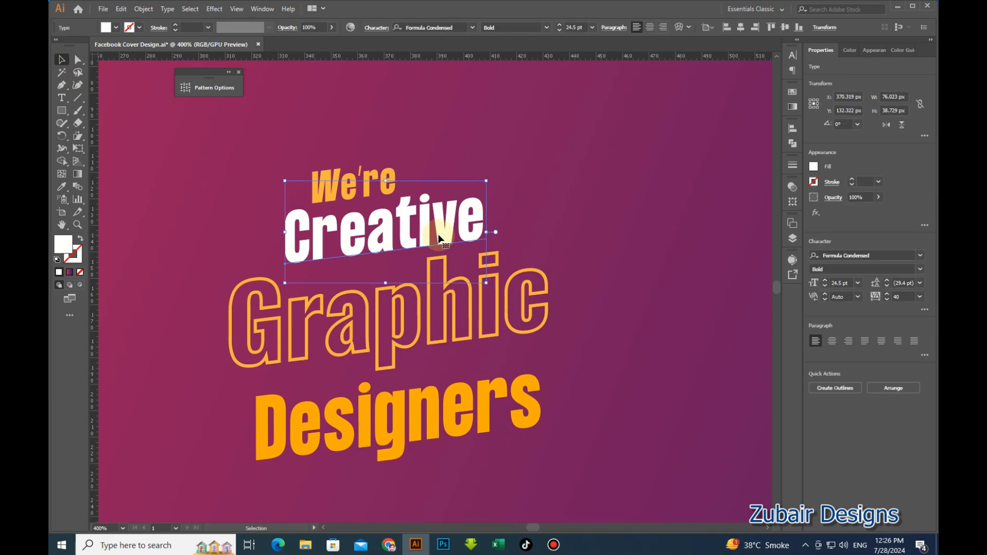
{"action": "left_click", "coordinate": [536, 280]}
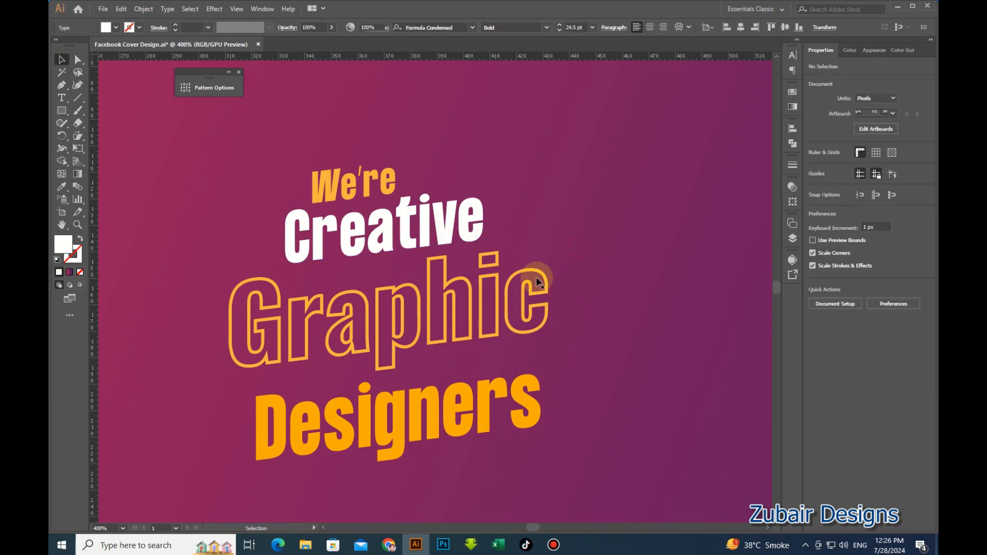
{"action": "left_click", "coordinate": [528, 316]}
{"action": "key", "text": "Right"}
{"action": "key", "text": "Right"}
{"action": "left_click", "coordinate": [606, 353]}
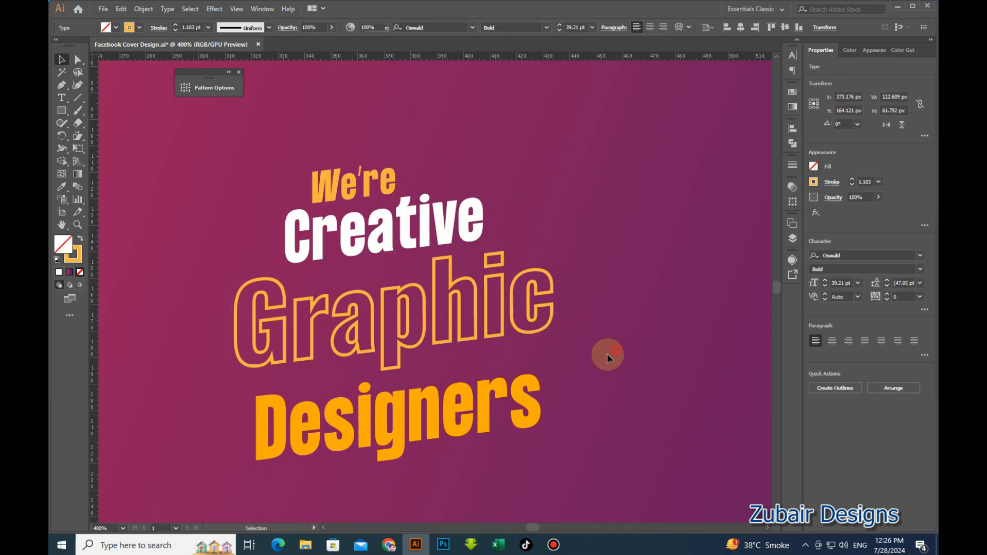
{"action": "left_click", "coordinate": [535, 402]}
{"action": "key", "text": "Right"}
{"action": "key", "text": "Right"}
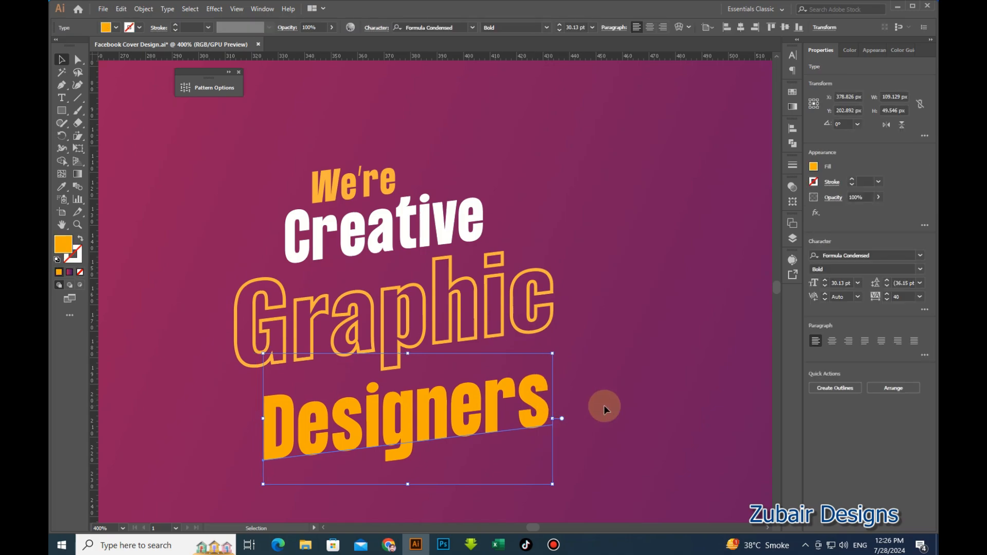
{"action": "left_click", "coordinate": [604, 405]}
{"action": "scroll", "coordinate": [613, 351], "scroll_direction": "down", "scroll_amount": 4}
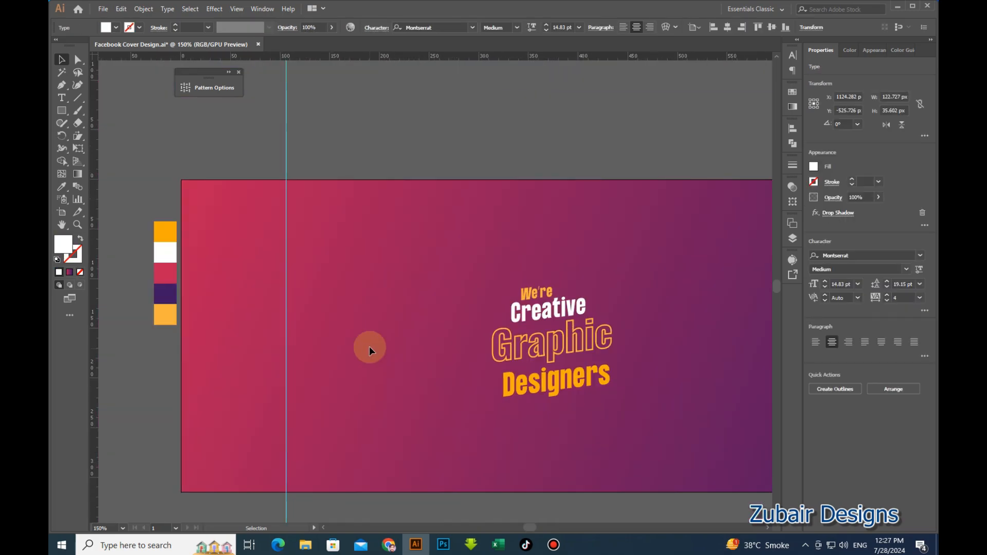
Add the text "Follow Us Now" at the banner's top-left.
{"action": "key", "text": "t"}
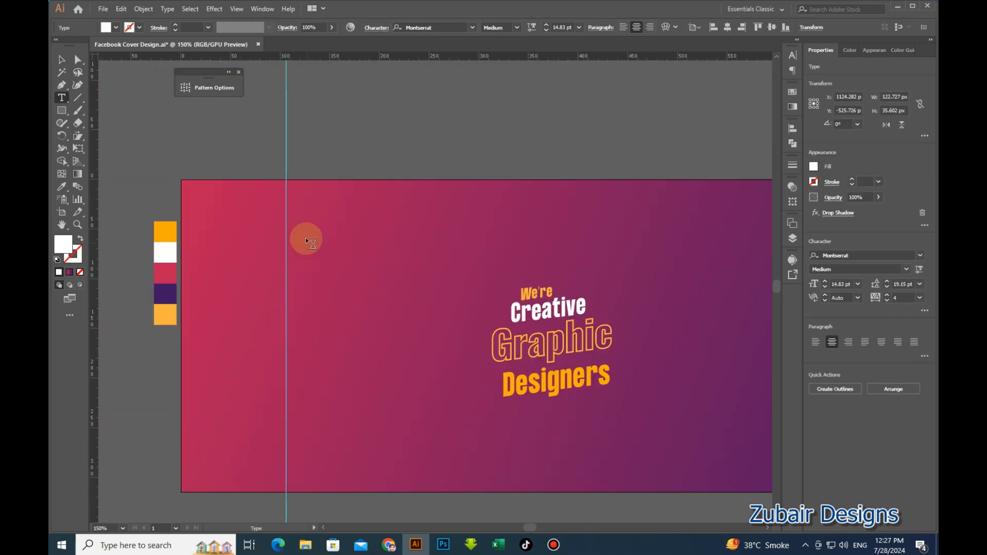
{"action": "left_click", "coordinate": [303, 215]}
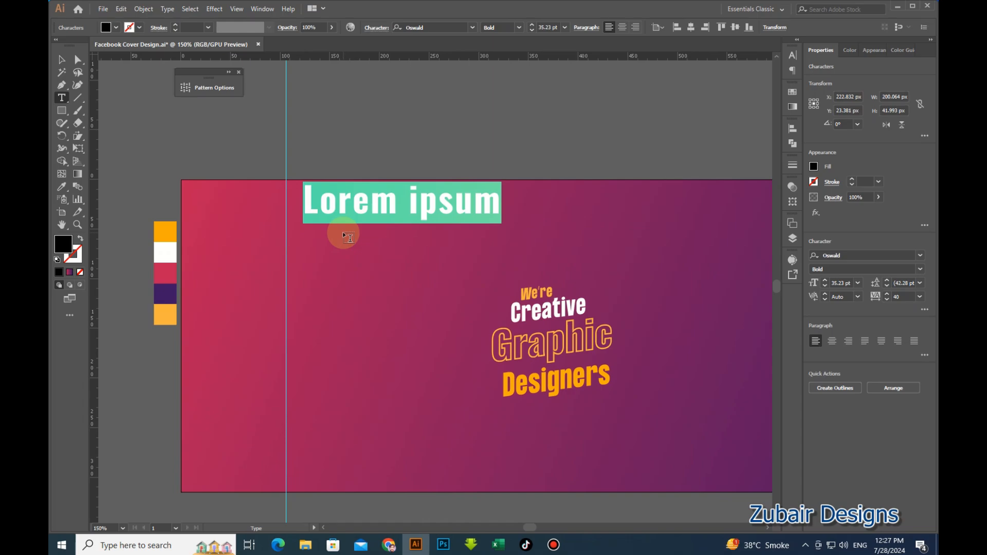
{"action": "type", "text": "Follow "}
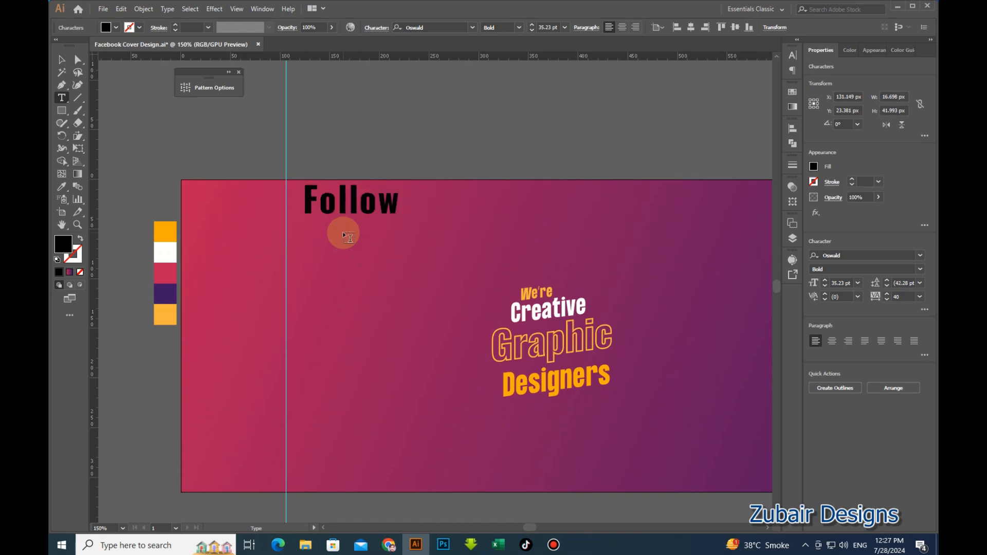
{"action": "type", "text": "Us Now"}
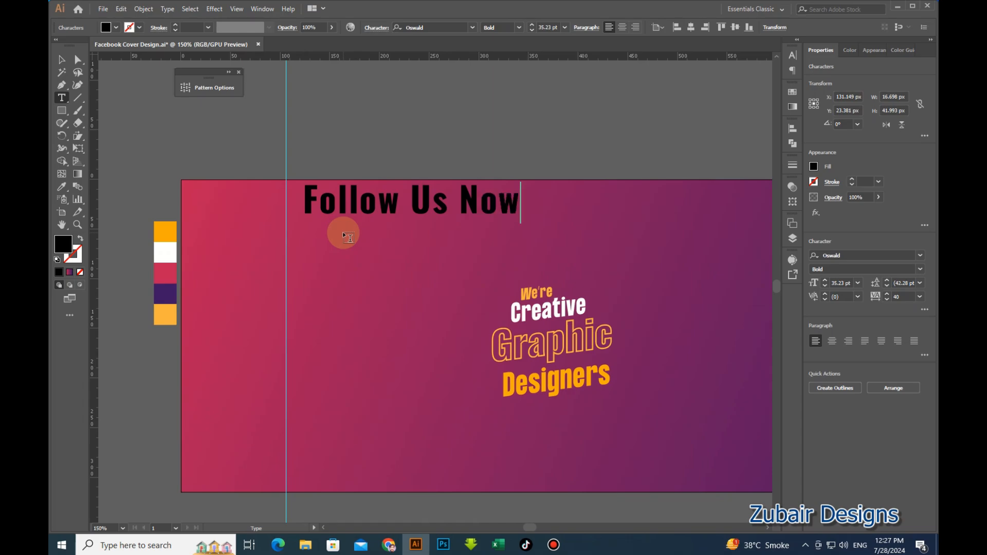
{"action": "left_click", "coordinate": [62, 59]}
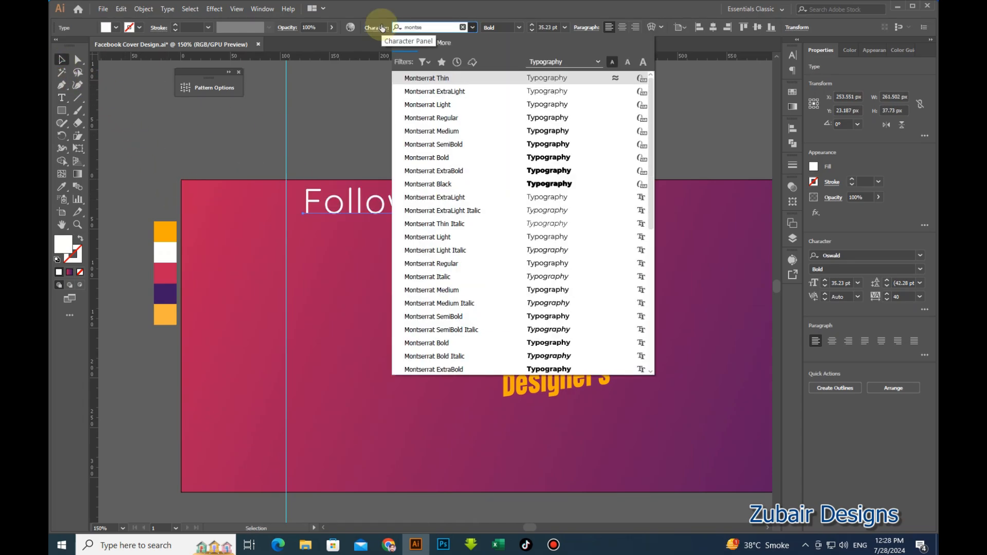
Set Follow Us Now in Montserrat Medium, tracking 0, scaled to about 16 pt.
{"action": "type", "text": "rrat"}
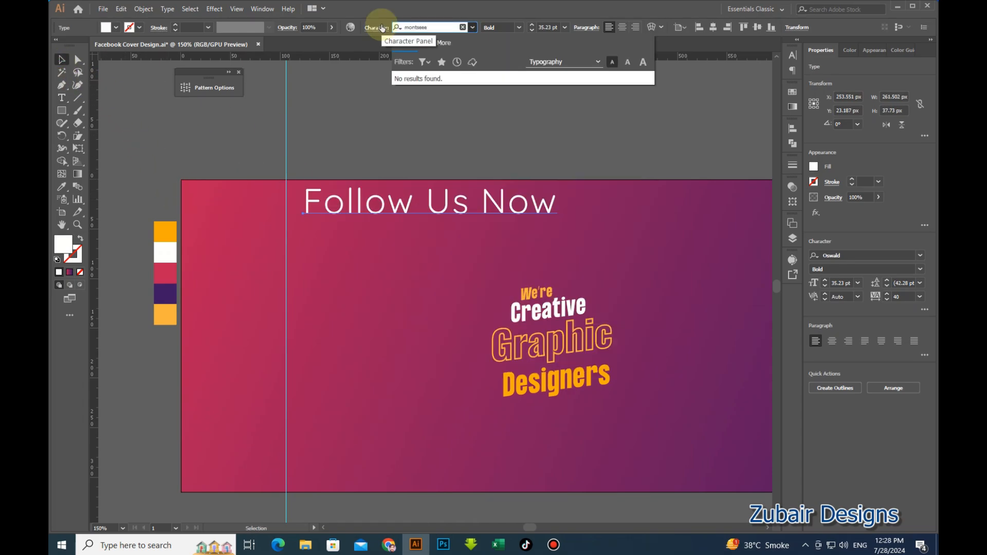
{"action": "left_click", "coordinate": [431, 134]}
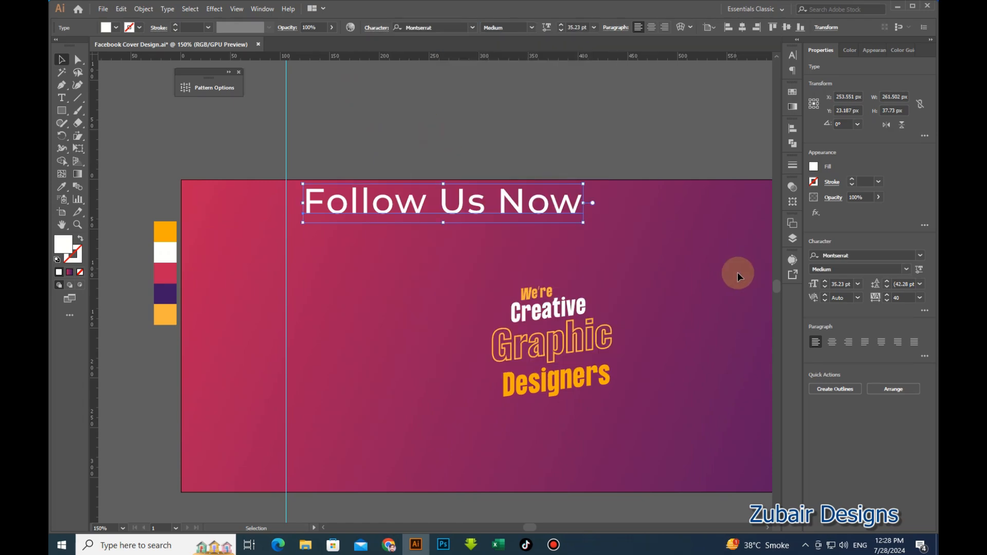
{"action": "left_click_drag", "start_coordinate": [905, 298], "coordinate": [837, 292]}
{"action": "type", "text": "0"}
{"action": "key", "text": "Return"}
{"action": "left_click_drag", "start_coordinate": [567, 208], "coordinate": [390, 200]}
{"action": "key", "text": "ctrl+shift+a"}
{"action": "scroll", "coordinate": [326, 201], "scroll_direction": "up", "scroll_amount": 1}
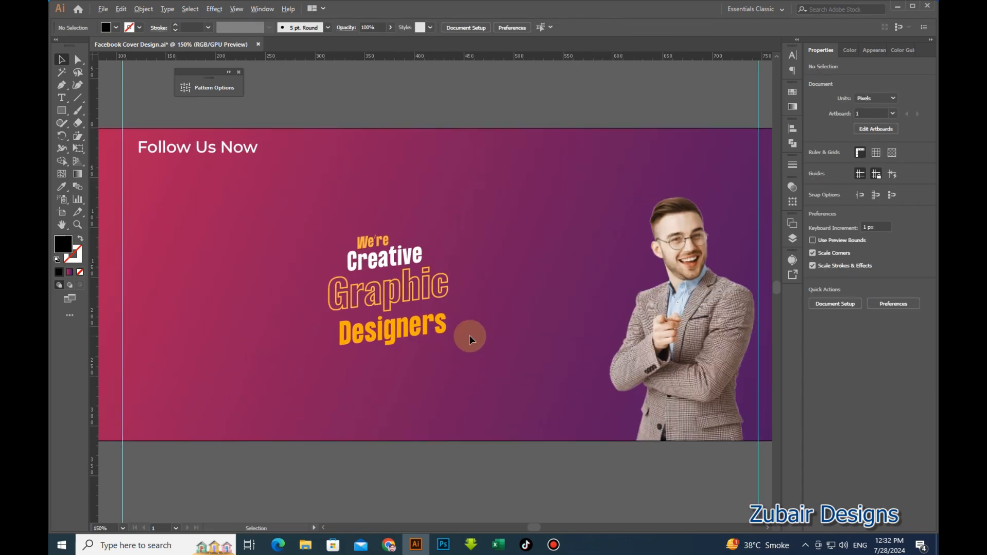
Move the social icon group under Follow Us Now and enlarge it.
{"action": "scroll", "coordinate": [470, 337], "scroll_direction": "down", "scroll_amount": 1}
{"action": "left_click_drag", "start_coordinate": [345, 421], "coordinate": [452, 367]}
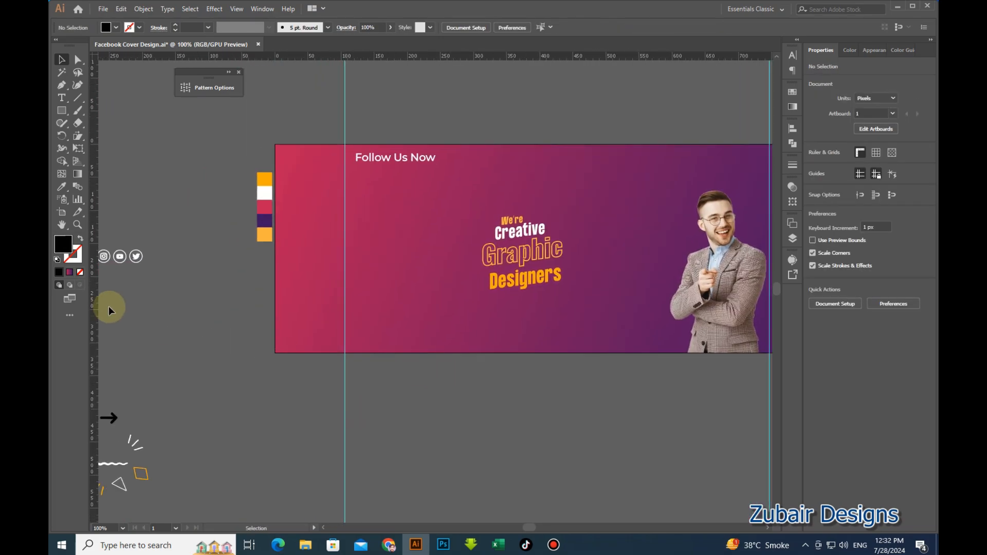
{"action": "left_click", "coordinate": [420, 183]}
{"action": "scroll", "coordinate": [414, 179], "scroll_direction": "up", "scroll_amount": 2}
{"action": "left_click_drag", "start_coordinate": [448, 231], "coordinate": [393, 298]}
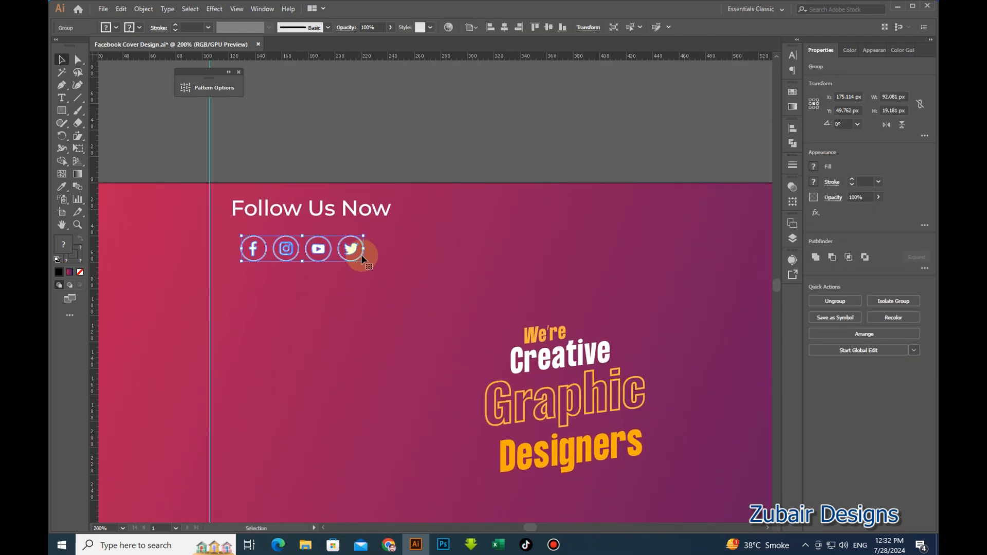
{"action": "left_click_drag", "start_coordinate": [364, 262], "coordinate": [336, 236]}
Shift the heading and icons together slightly left.
{"action": "left_click", "coordinate": [386, 212], "text": "shift"}
{"action": "key", "text": "shift+Left"}
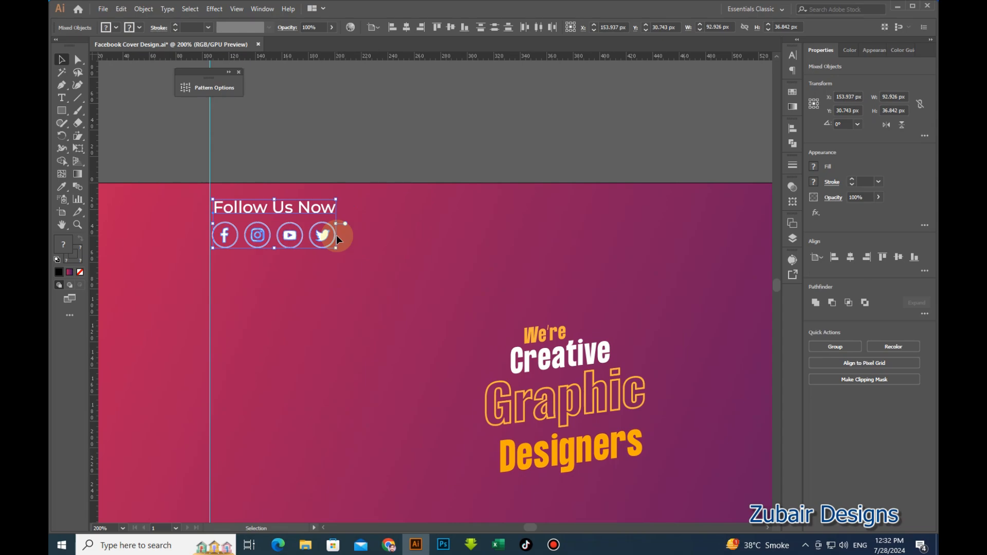
{"action": "left_click", "coordinate": [319, 150]}
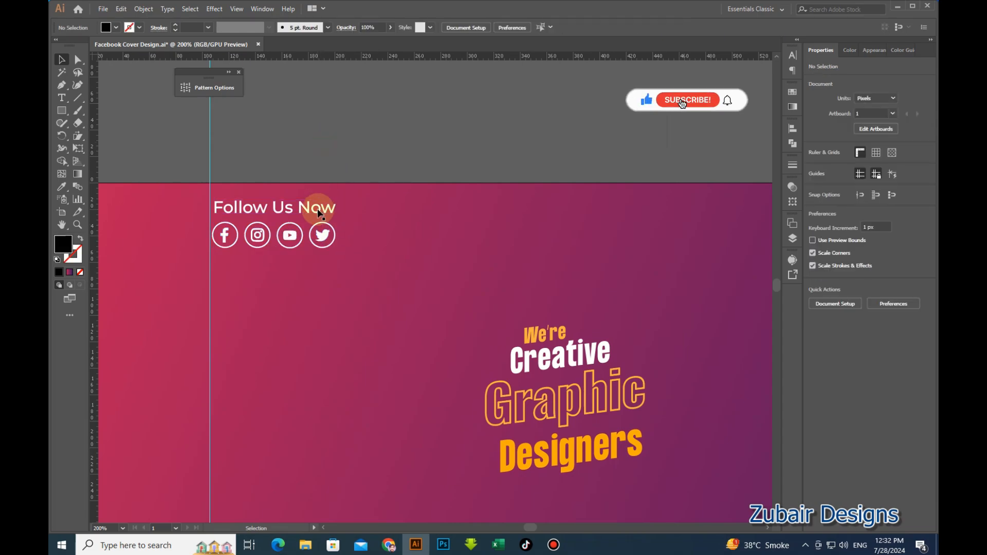
Duplicate Follow Us Now lower down and retype it as the Help you to Grow Your Business tagline.
{"action": "scroll", "coordinate": [312, 201], "scroll_direction": "down", "scroll_amount": 1}
{"action": "left_click", "coordinate": [332, 146]}
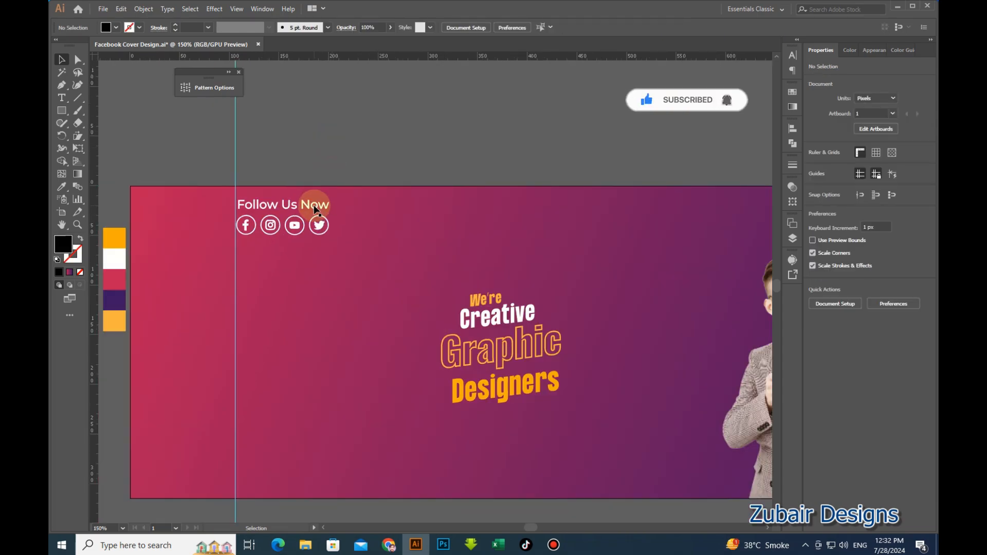
{"action": "left_click_drag", "start_coordinate": [314, 208], "coordinate": [310, 341], "text": "alt"}
{"action": "triple_click", "coordinate": [312, 341]}
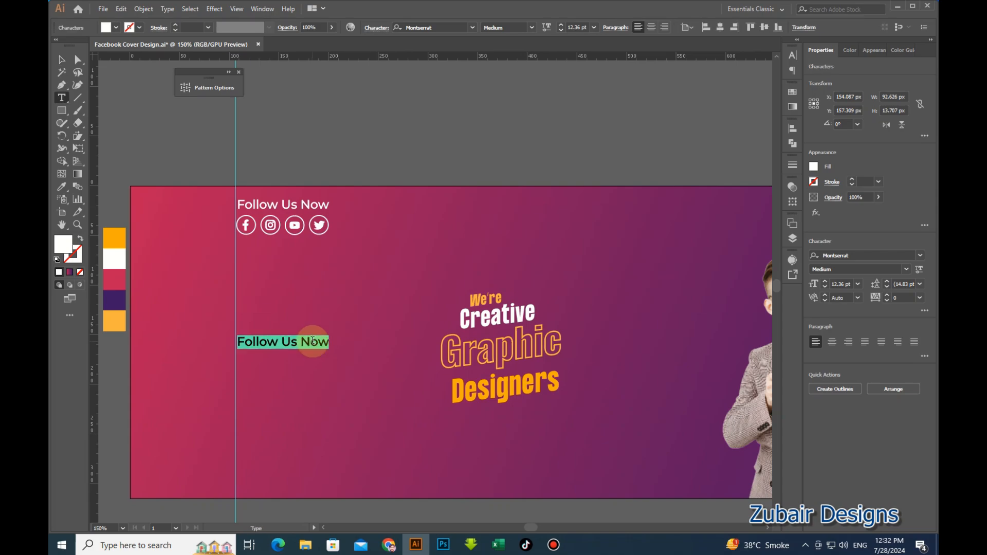
{"action": "type", "text": "Help you to Grow"}
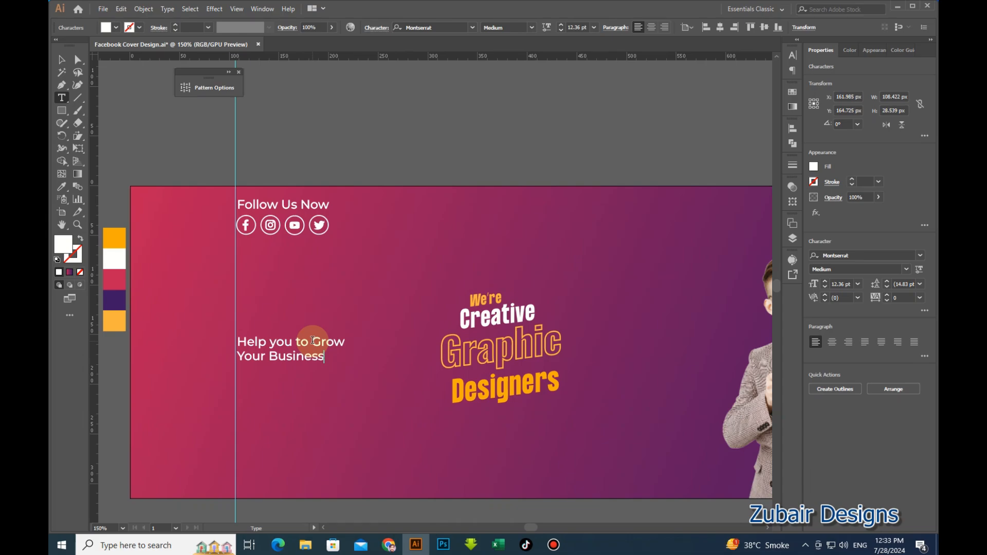
{"action": "left_click", "coordinate": [61, 59]}
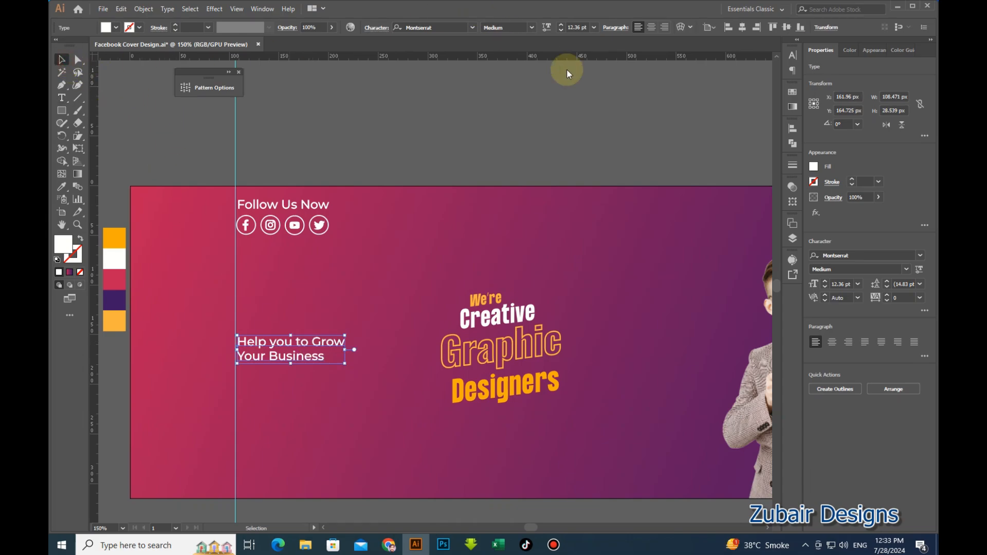
Set the tagline's leading to 18 pt.
{"action": "left_click", "coordinate": [887, 283]}
{"action": "left_click", "coordinate": [886, 283]}
{"action": "left_click", "coordinate": [887, 283]}
{"action": "left_click", "coordinate": [887, 282]}
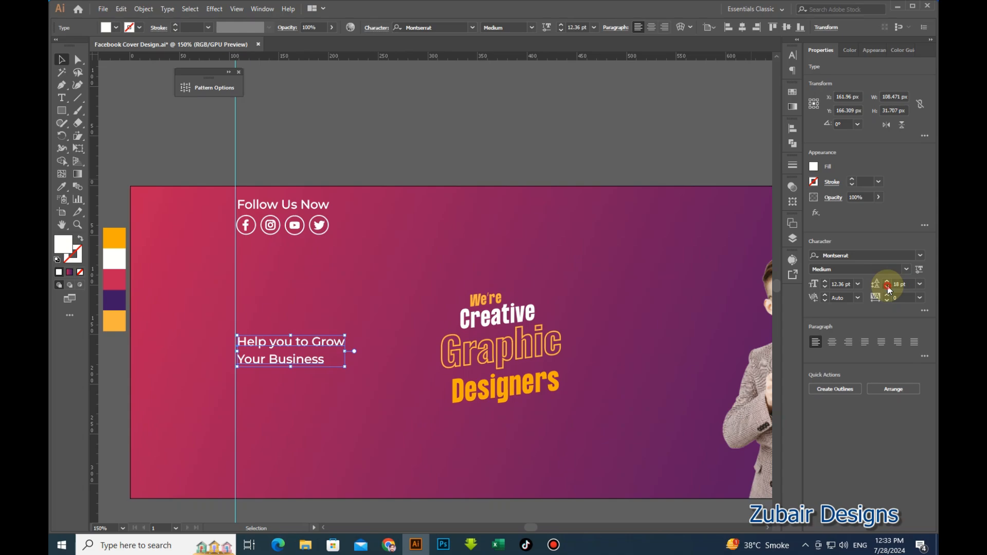
{"action": "left_click", "coordinate": [887, 287]}
{"action": "left_click", "coordinate": [645, 148]}
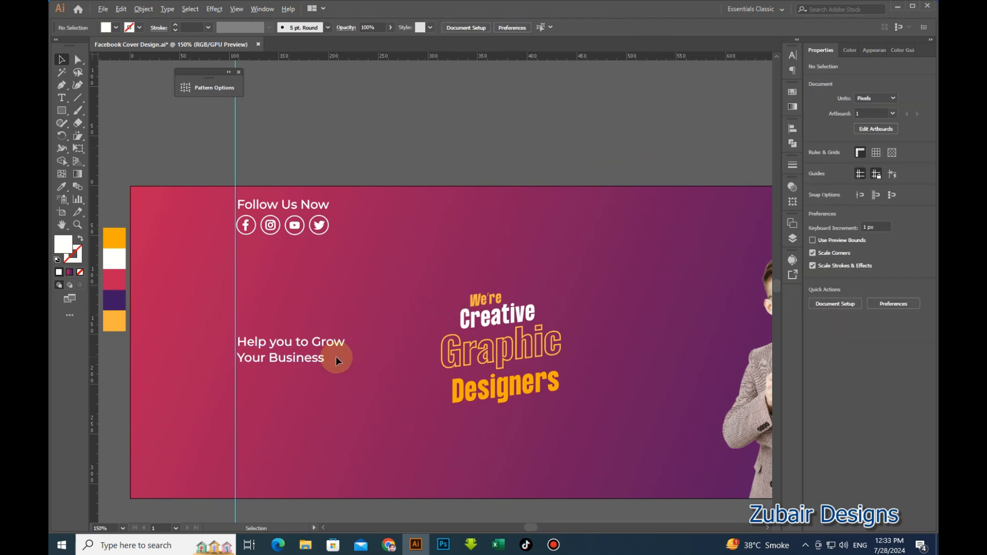
{"action": "scroll", "coordinate": [336, 356], "scroll_direction": "up", "scroll_amount": 1}
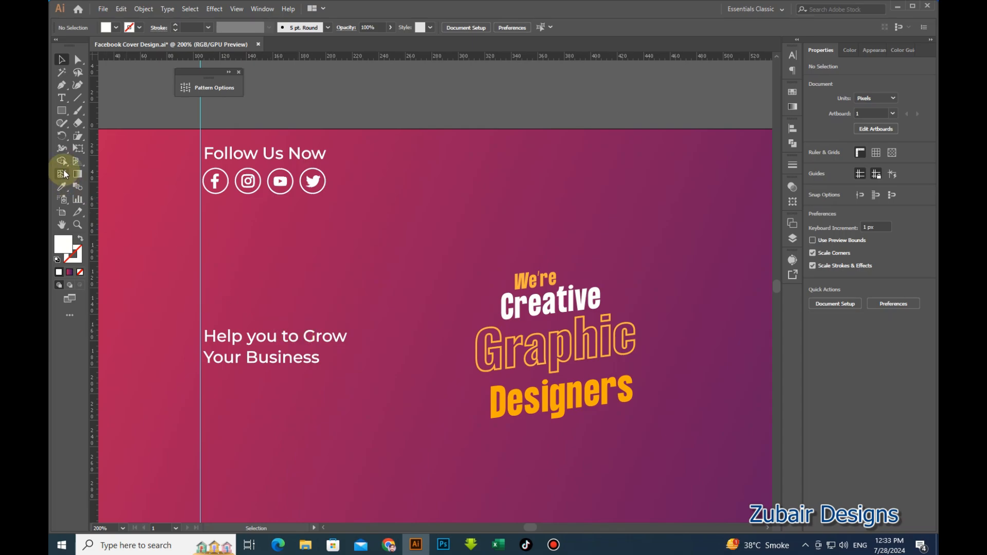
{"action": "left_click", "coordinate": [62, 110]}
Draw a rectangle below the tagline, round it into a pill and widen it slightly.
{"action": "scroll", "coordinate": [243, 392], "scroll_direction": "up", "scroll_amount": 1}
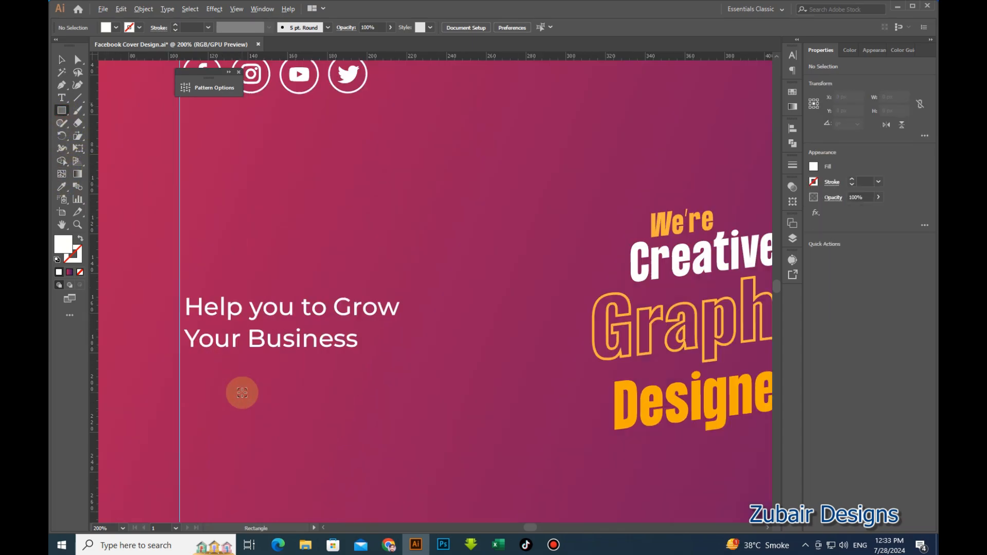
{"action": "scroll", "coordinate": [301, 338], "scroll_direction": "down", "scroll_amount": 2}
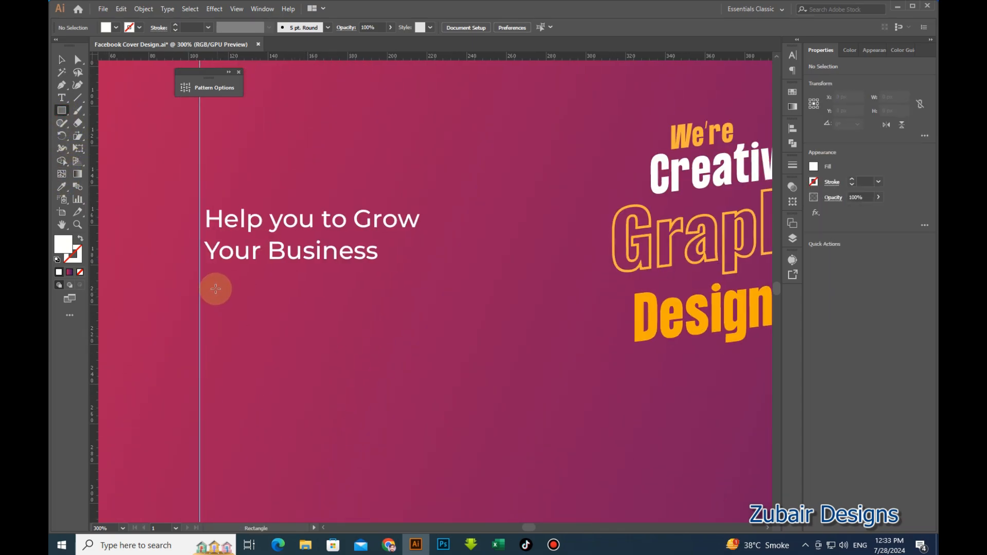
{"action": "left_click_drag", "start_coordinate": [212, 282], "coordinate": [427, 337]}
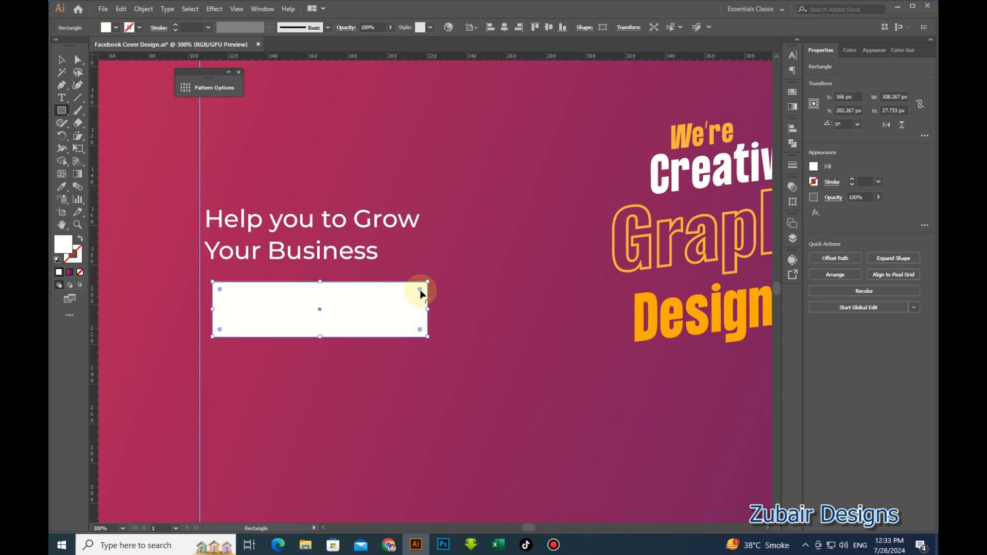
{"action": "left_click_drag", "start_coordinate": [420, 289], "coordinate": [320, 297]}
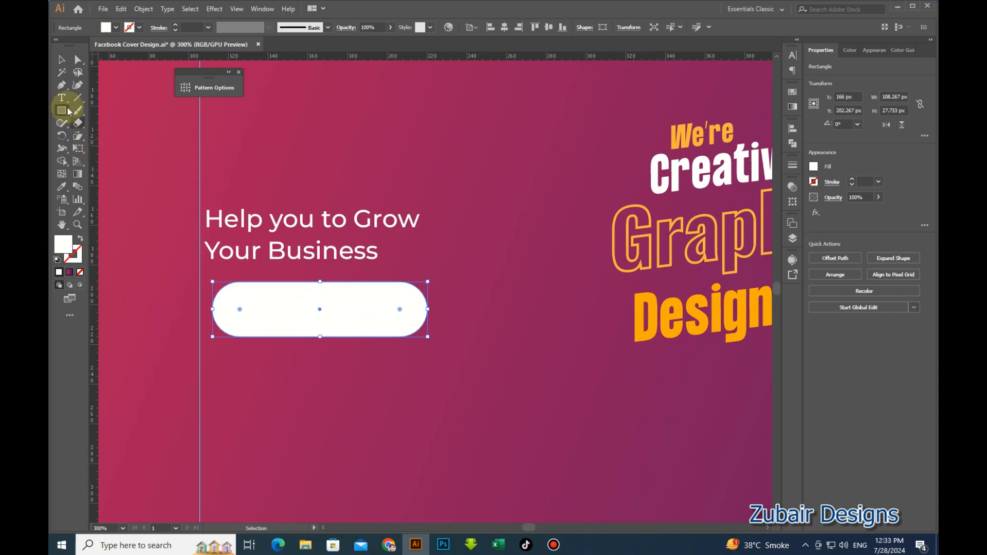
{"action": "left_click_drag", "start_coordinate": [428, 310], "coordinate": [441, 310]}
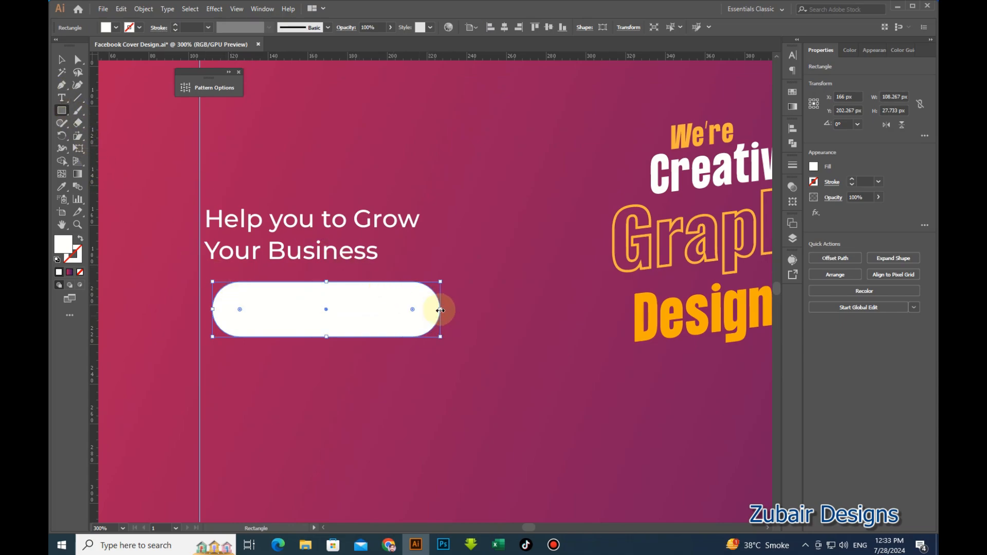
Fill the pill with the Designers orange and move it left onto the guide.
{"action": "left_click", "coordinate": [61, 60]}
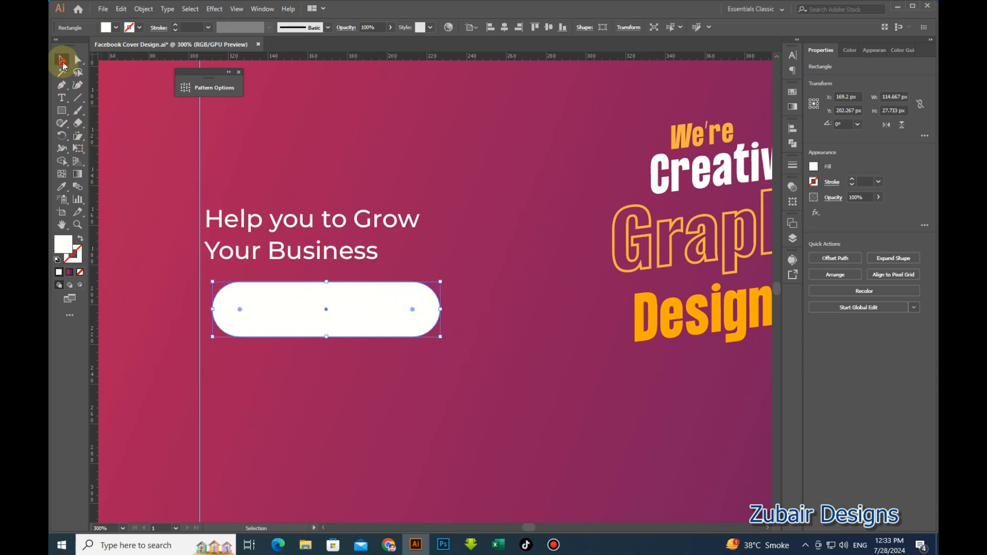
{"action": "left_click", "coordinate": [403, 377]}
{"action": "left_click", "coordinate": [385, 319]}
{"action": "key", "text": "i"}
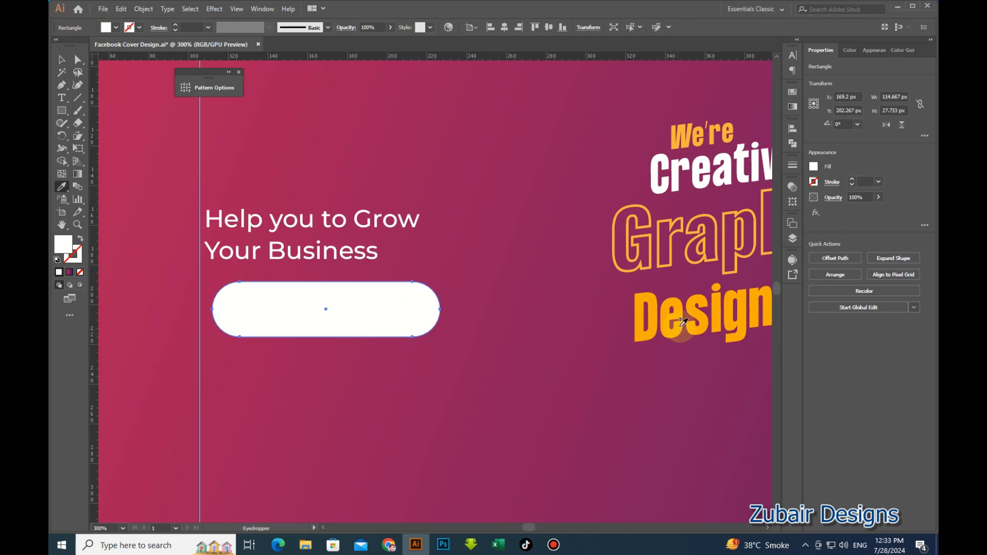
{"action": "left_click", "coordinate": [692, 307]}
{"action": "left_click", "coordinate": [61, 61]}
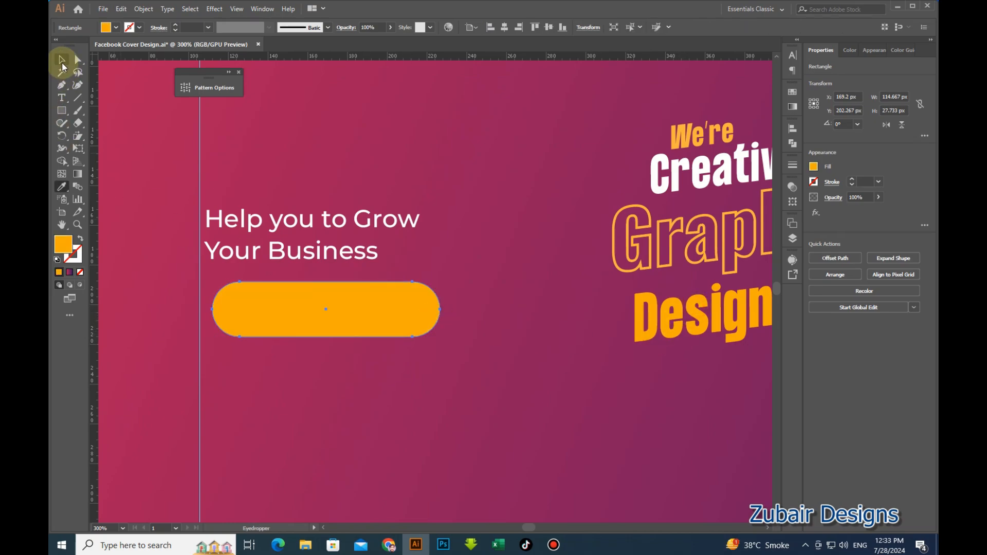
{"action": "left_click_drag", "start_coordinate": [344, 316], "coordinate": [337, 316]}
{"action": "left_click", "coordinate": [350, 367]}
{"action": "scroll", "coordinate": [221, 324], "scroll_direction": "up", "scroll_amount": 1}
{"action": "left_click", "coordinate": [66, 114]}
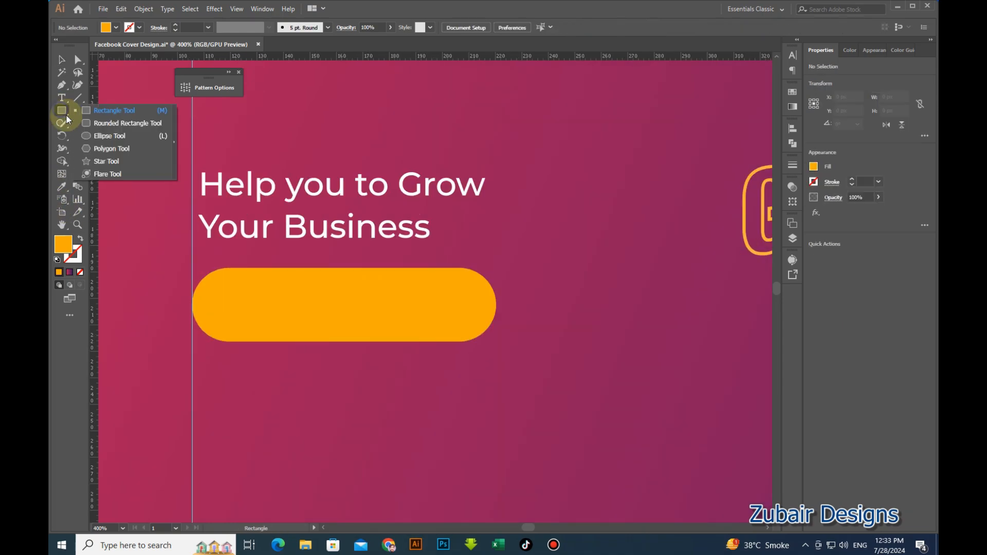
Draw a small circle at the pill's left end and colour it the tagline's white.
{"action": "left_click", "coordinate": [100, 135]}
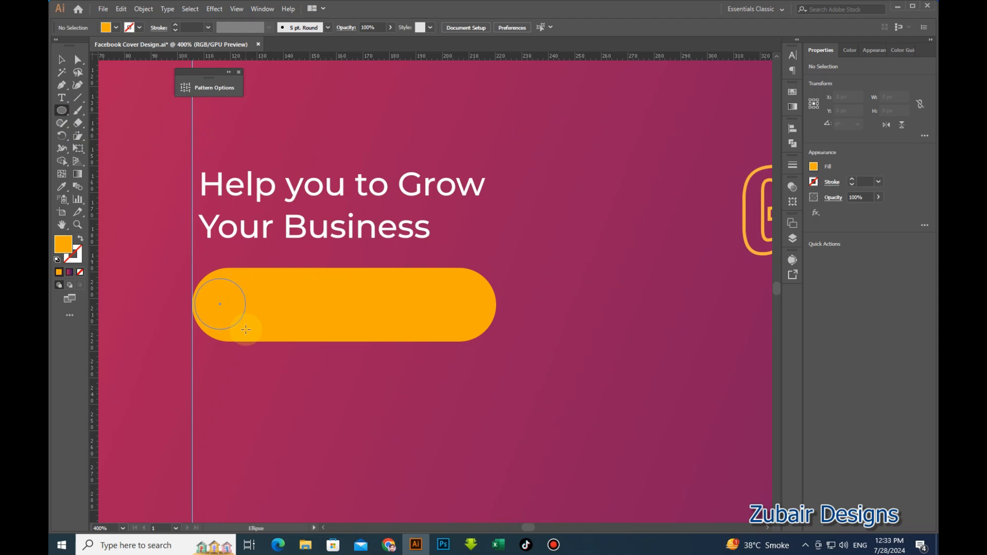
{"action": "left_click_drag", "start_coordinate": [248, 331], "coordinate": [249, 330]}
{"action": "left_click", "coordinate": [62, 187]}
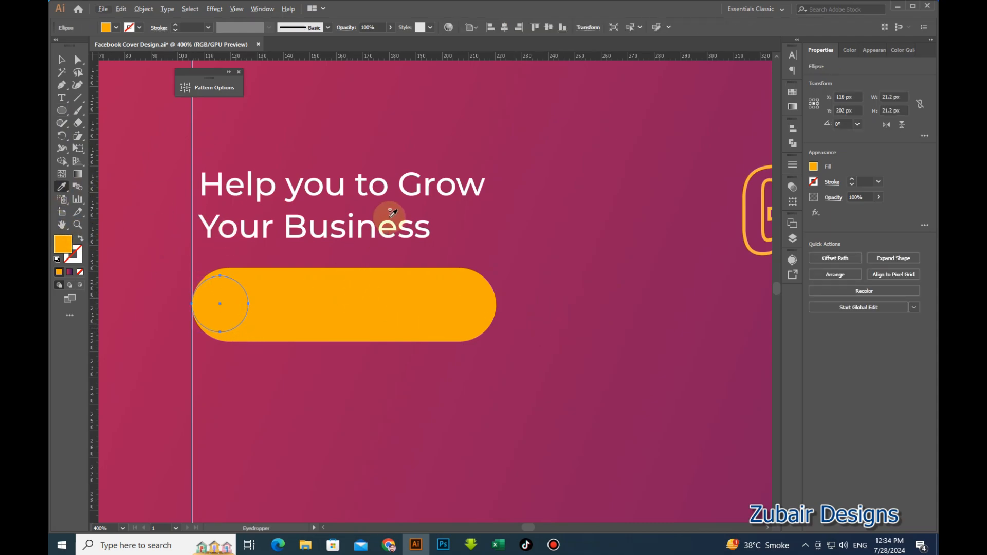
{"action": "left_click", "coordinate": [369, 219]}
{"action": "left_click", "coordinate": [62, 59]}
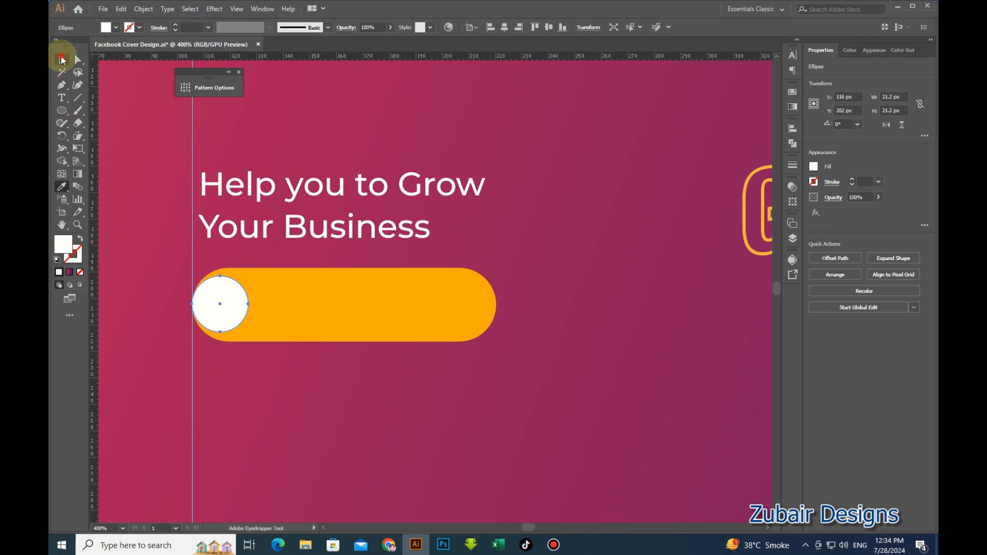
Move the circle inside the pill and centre it vertically on the pill.
{"action": "left_click_drag", "start_coordinate": [230, 307], "coordinate": [231, 306]}
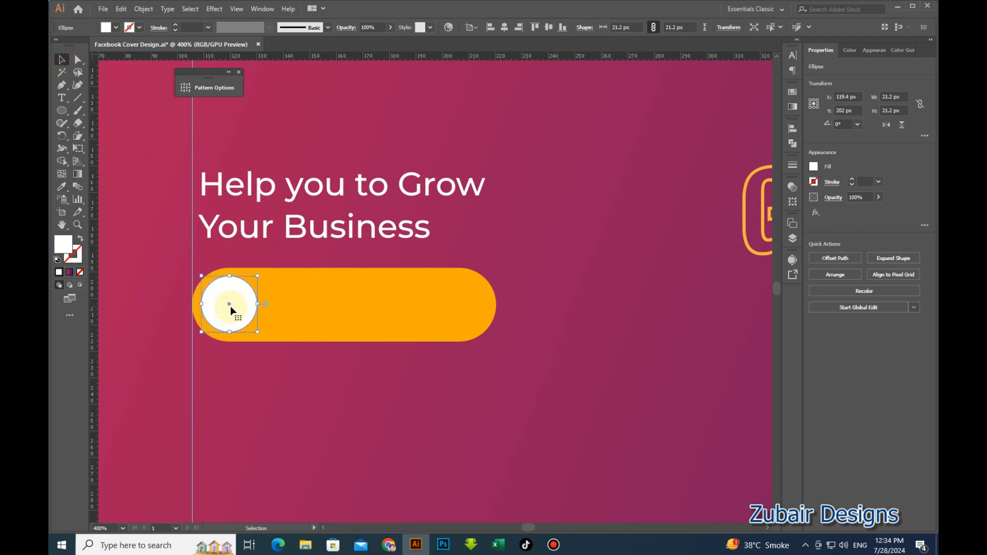
{"action": "left_click", "coordinate": [282, 320], "text": "shift"}
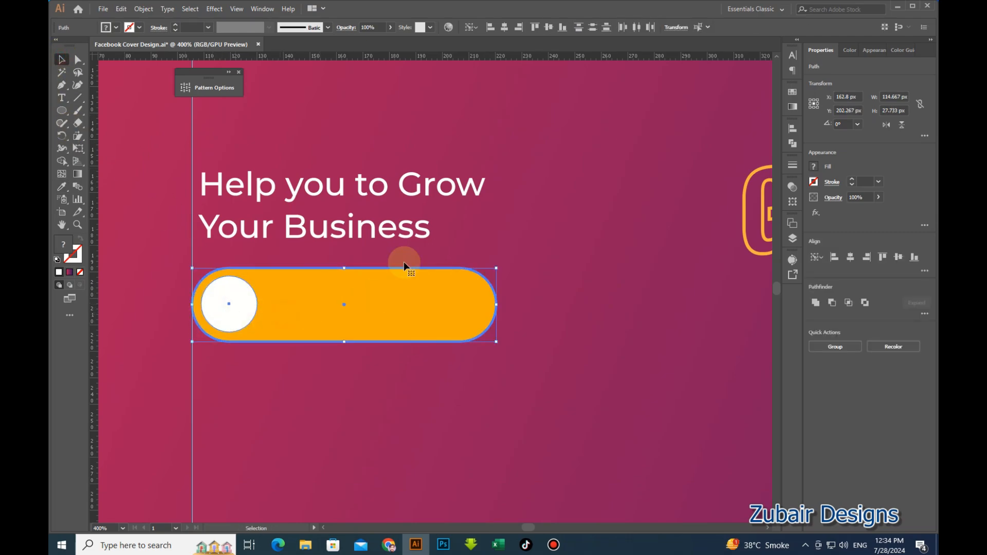
{"action": "left_click", "coordinate": [548, 27]}
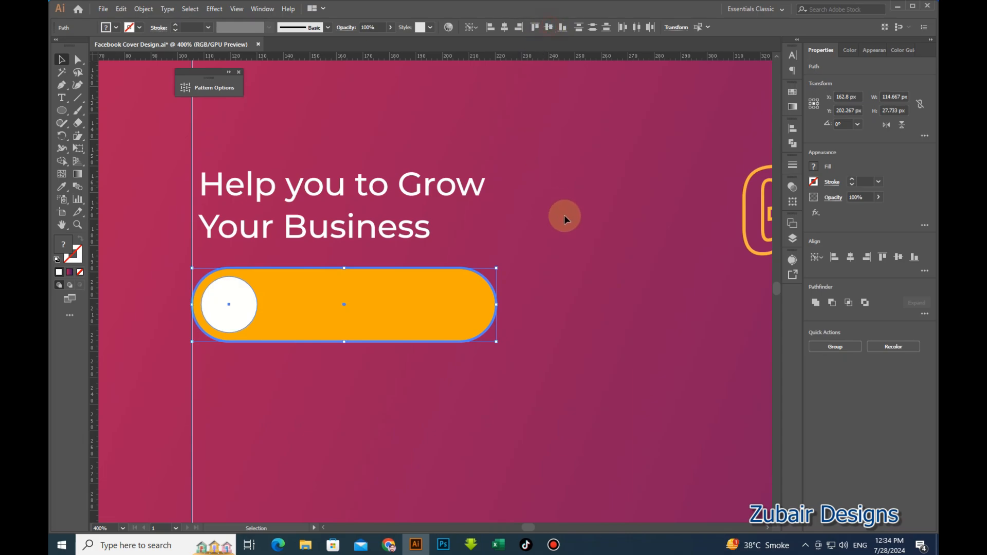
{"action": "left_click", "coordinate": [574, 237]}
{"action": "left_click", "coordinate": [224, 323]}
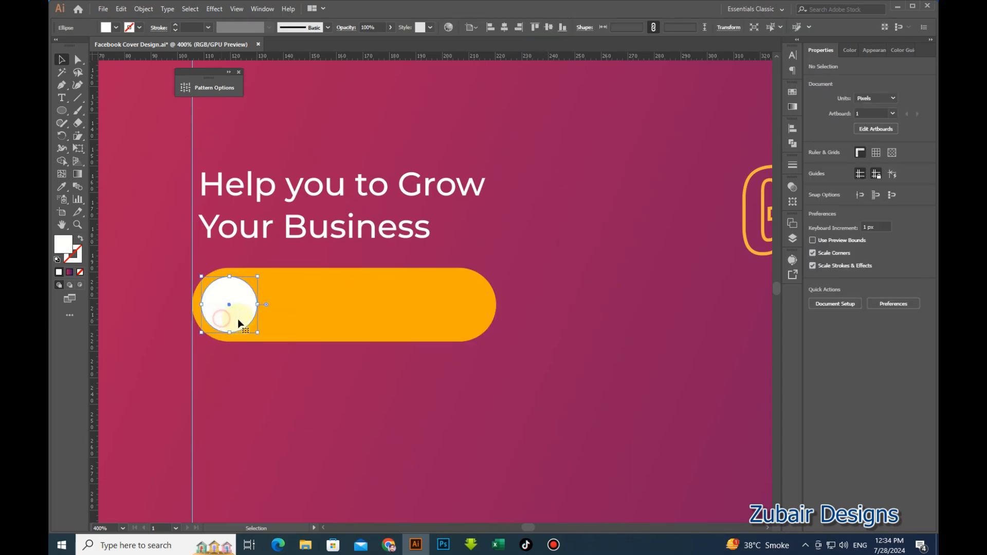
{"action": "scroll", "coordinate": [234, 316], "scroll_direction": "down", "scroll_amount": 1, "text": "alt"}
{"action": "left_click", "coordinate": [285, 389]}
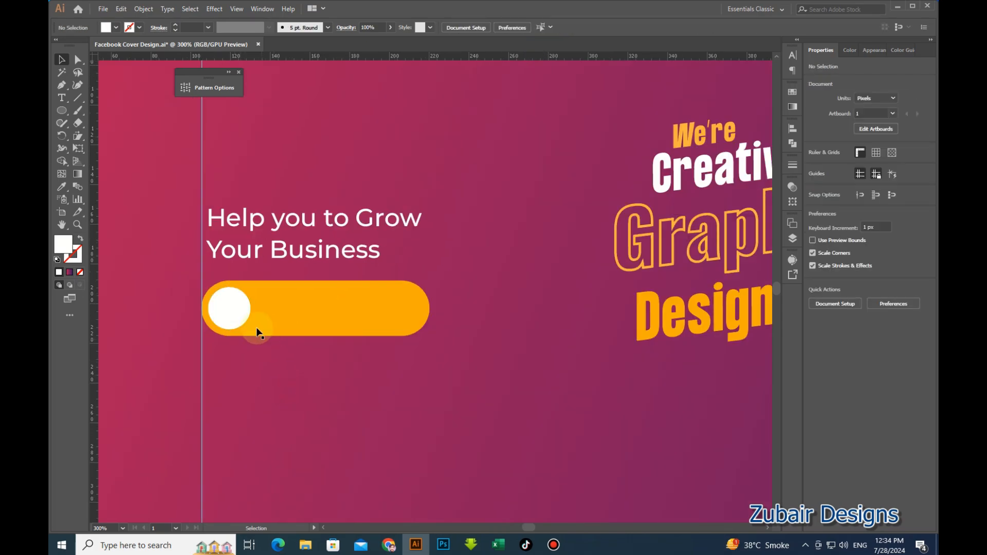
{"action": "scroll", "coordinate": [232, 309], "scroll_direction": "up", "scroll_amount": 2, "text": "alt"}
Drag the black arrow path onto the white circle.
{"action": "left_click", "coordinate": [231, 309]}
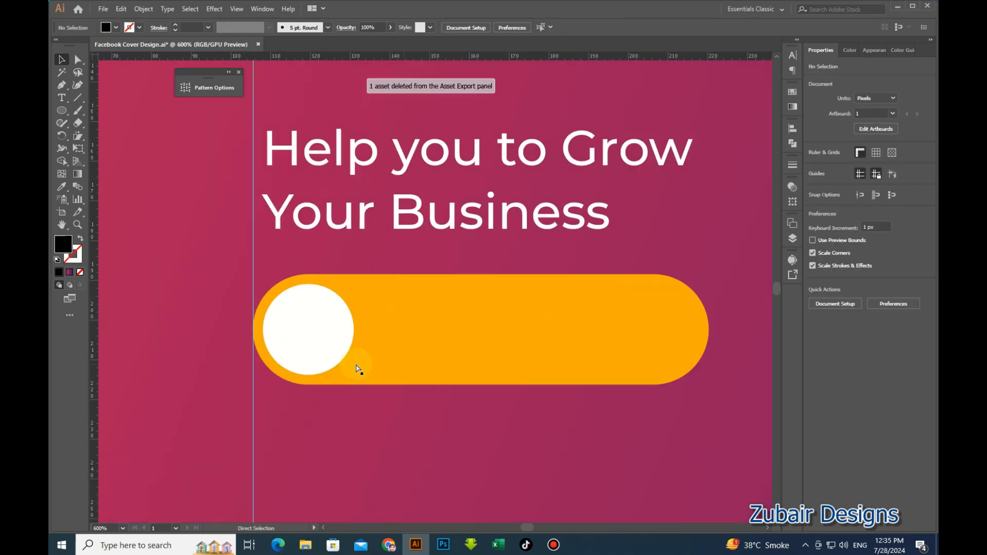
{"action": "left_click", "coordinate": [329, 356]}
{"action": "key", "text": "ctrl+shift+a"}
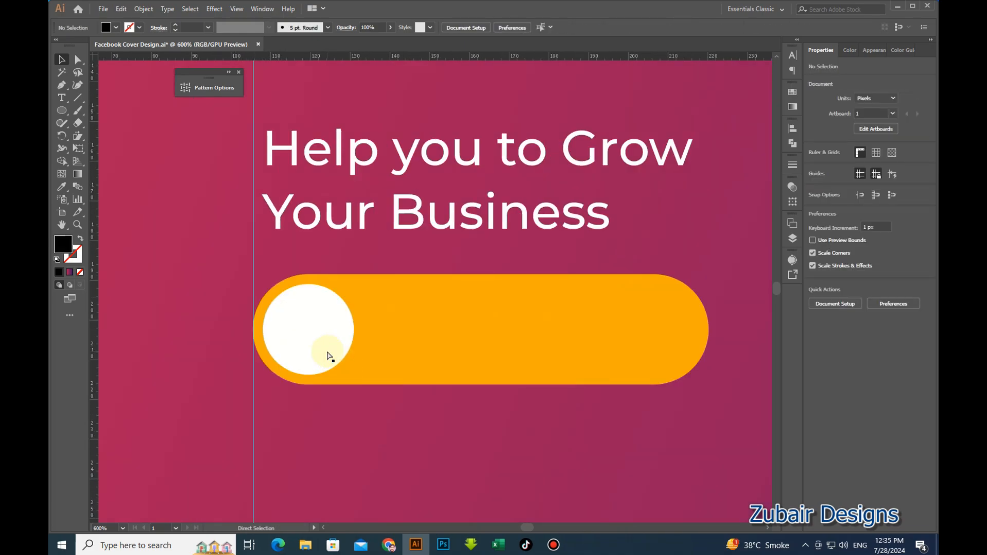
{"action": "left_click_drag", "start_coordinate": [329, 355], "coordinate": [441, 290]}
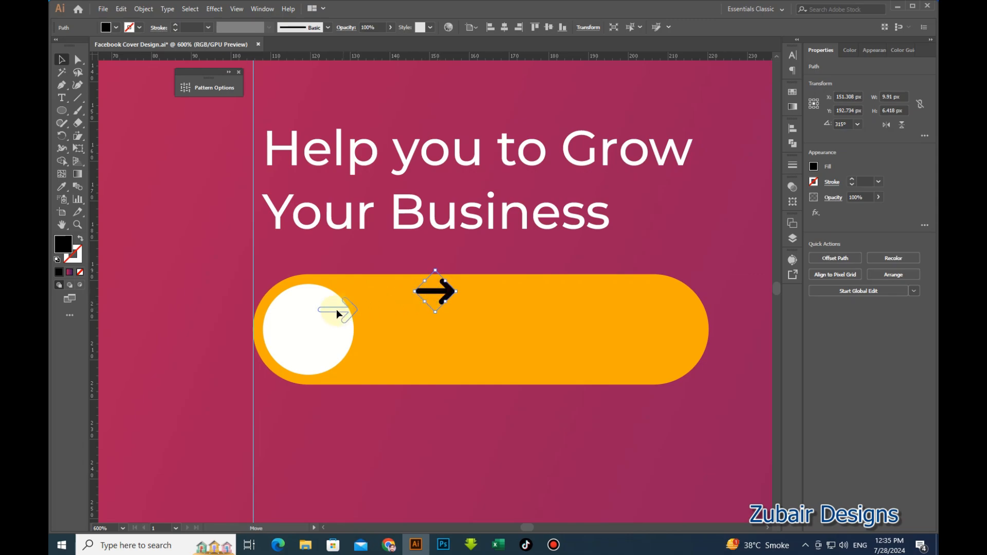
{"action": "mouse_move", "coordinate": [310, 334]}
{"action": "left_mouse_down"}
{"action": "mouse_move", "coordinate": [345, 331]}
{"action": "mouse_move", "coordinate": [327, 330]}
{"action": "left_mouse_up"}
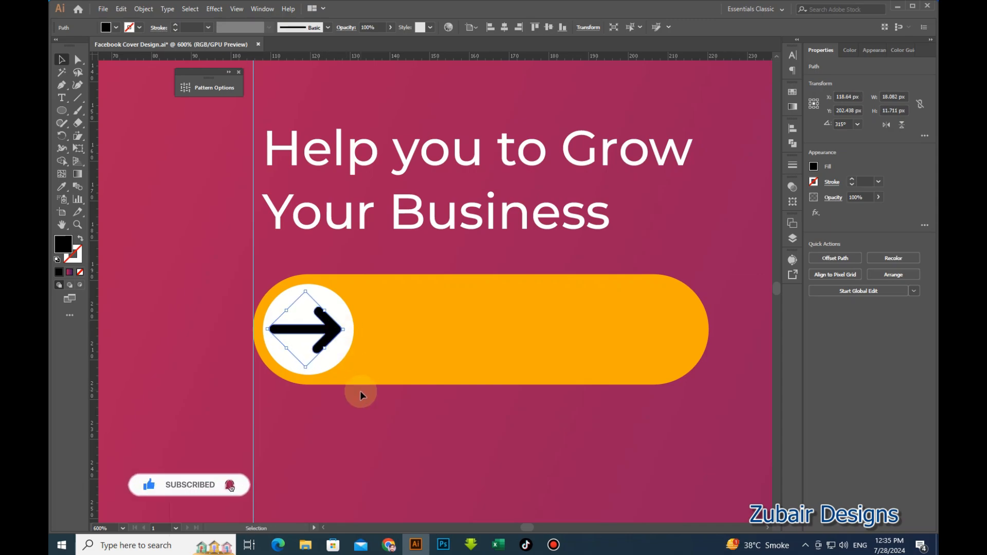
Fine-tune the arrow's horizontal position inside the circle.
{"action": "key", "text": "Right"}
{"action": "key", "text": "Left"}
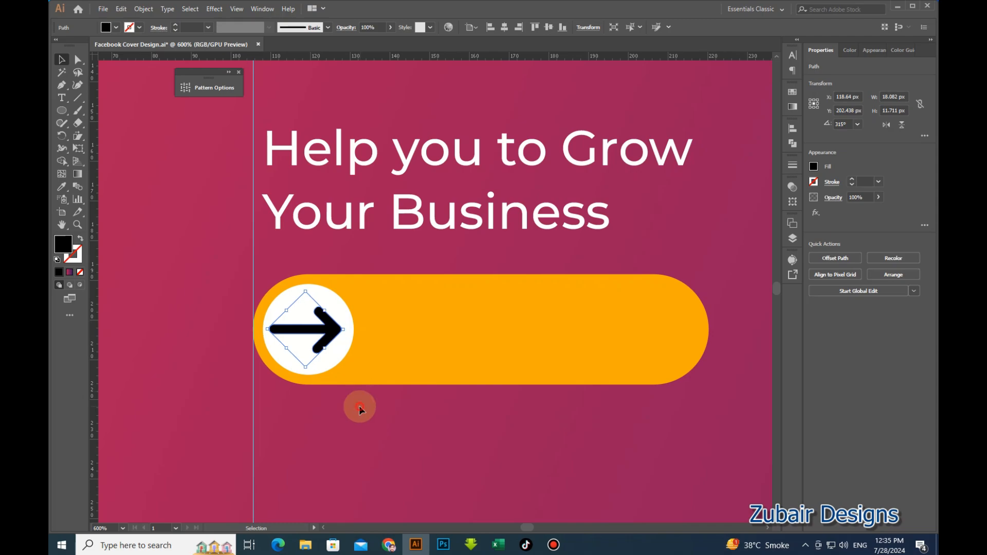
{"action": "left_click", "coordinate": [354, 384]}
{"action": "scroll", "coordinate": [312, 359], "scroll_direction": "down", "scroll_amount": 1}
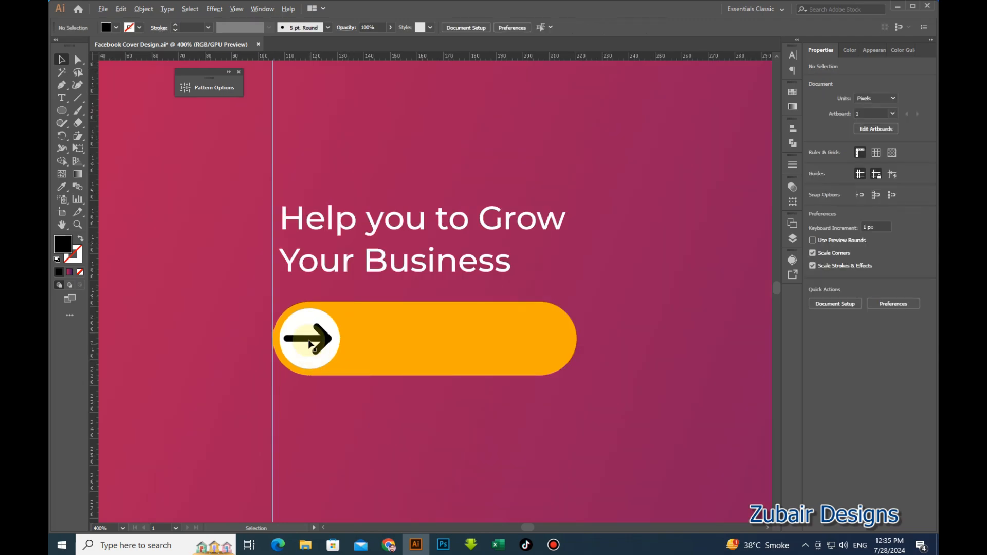
{"action": "scroll", "coordinate": [312, 338], "scroll_direction": "up", "scroll_amount": 1}
{"action": "left_click", "coordinate": [315, 340]}
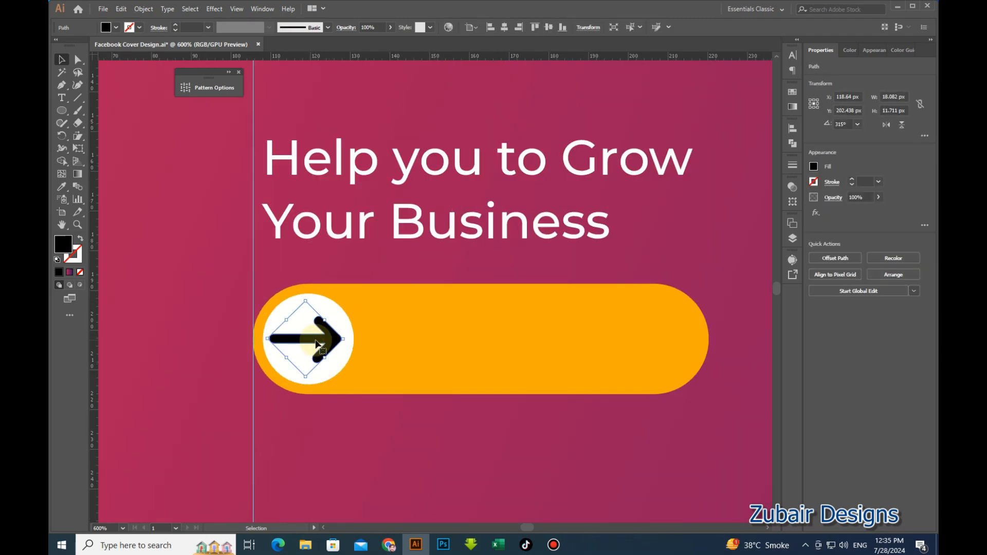
{"action": "left_click", "coordinate": [343, 410]}
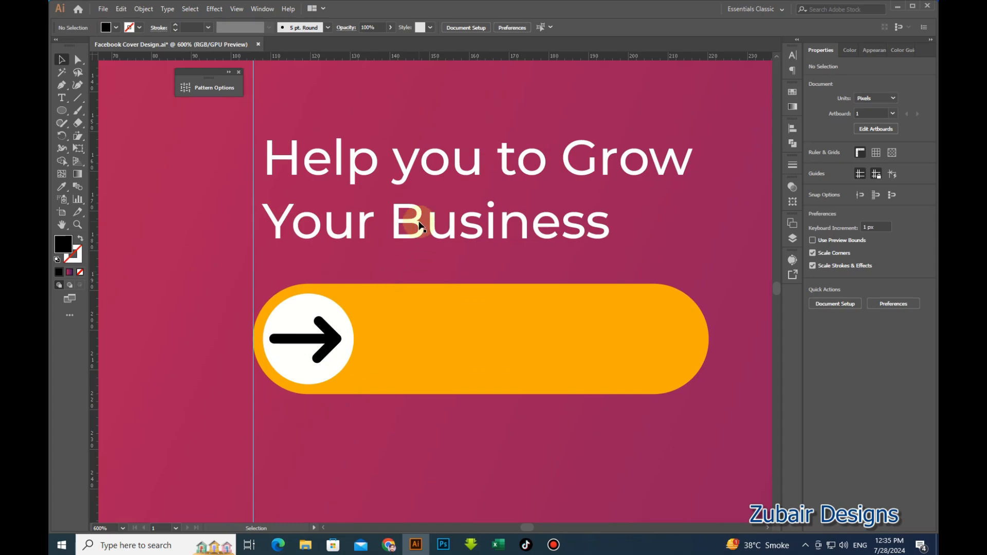
Duplicate the tagline down over the orange button and change its text to 'Contact Us'.
{"action": "left_click", "coordinate": [492, 225]}
{"action": "left_click_drag", "start_coordinate": [492, 226], "coordinate": [545, 353]}
{"action": "double_click", "coordinate": [535, 354]}
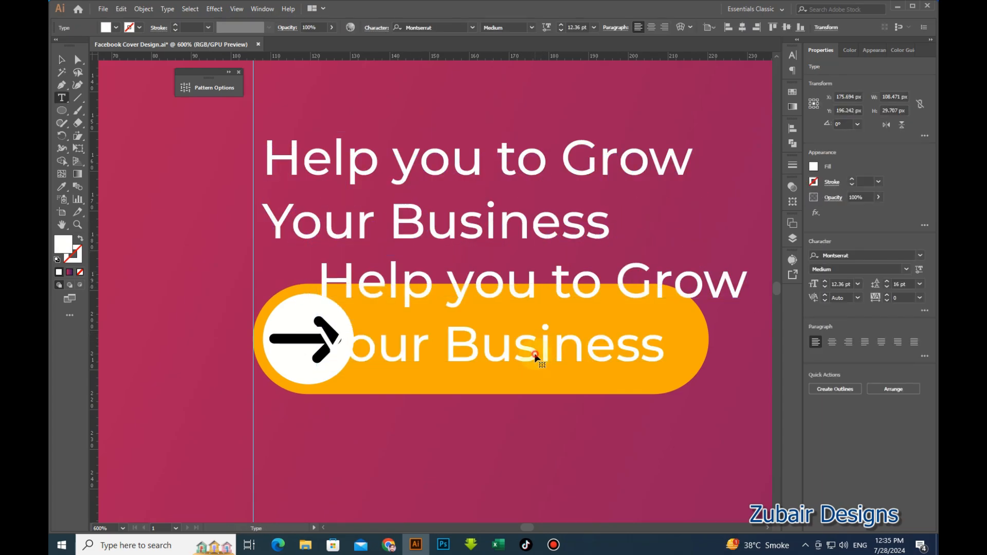
{"action": "key", "text": "ctrl+a"}
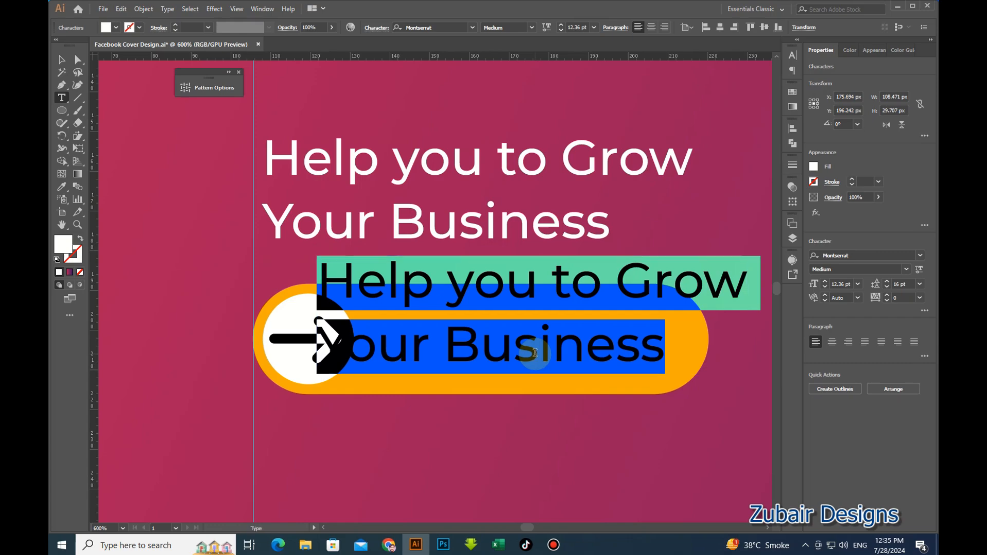
{"action": "type", "text": "Contact Us"}
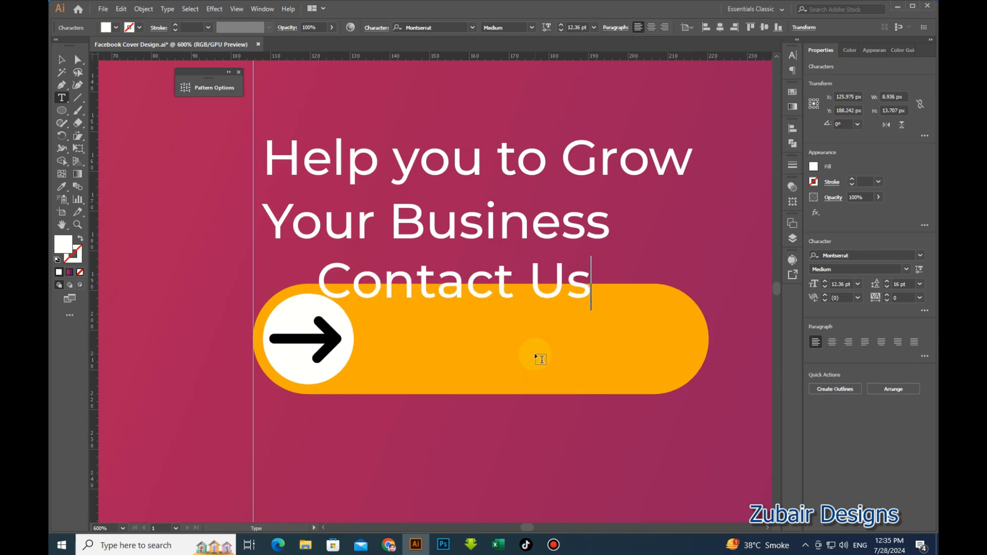
{"action": "key", "text": "Escape"}
Keep the Contact Us text in Montserrat and set it to All Caps.
{"action": "left_click", "coordinate": [61, 60]}
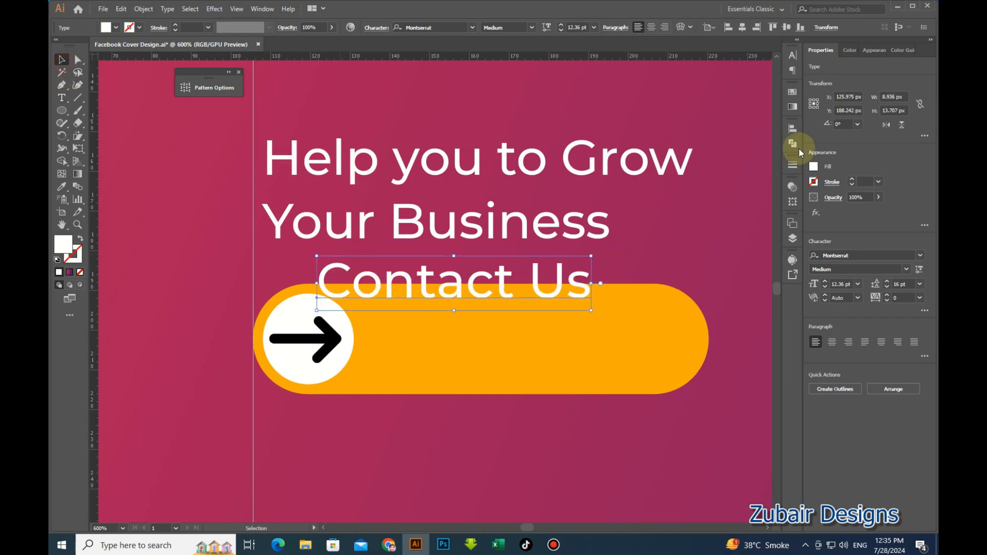
{"action": "left_click", "coordinate": [921, 256]}
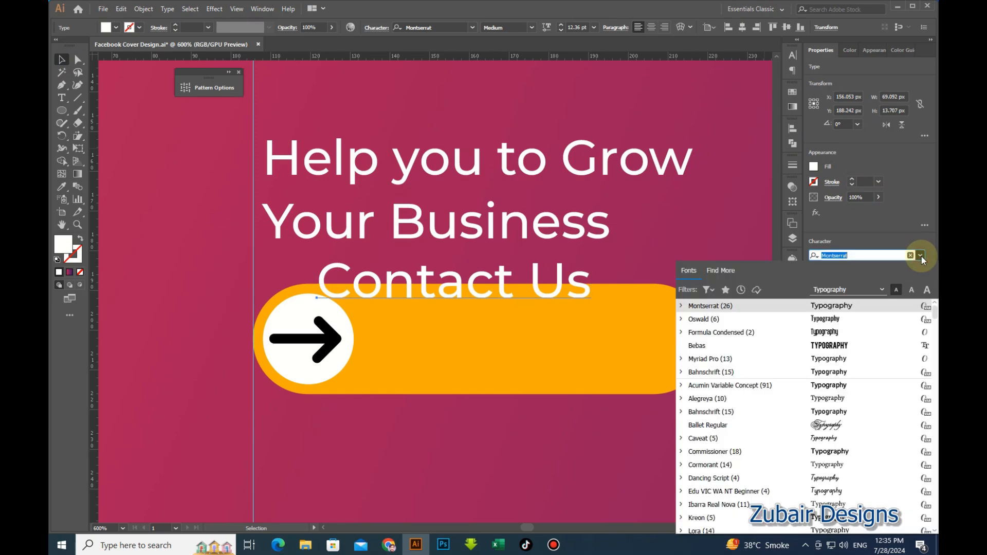
{"action": "left_click", "coordinate": [921, 255]}
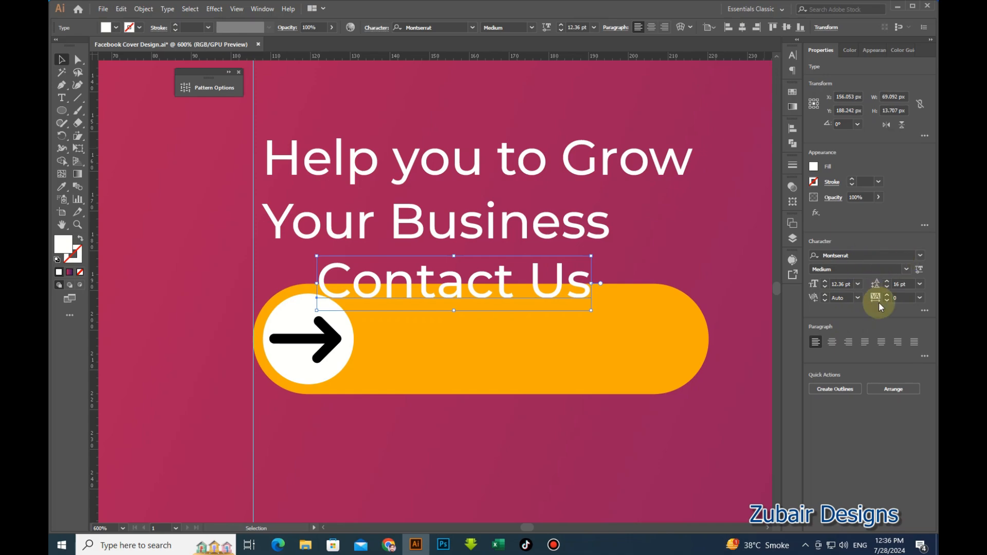
{"action": "left_click", "coordinate": [923, 310]}
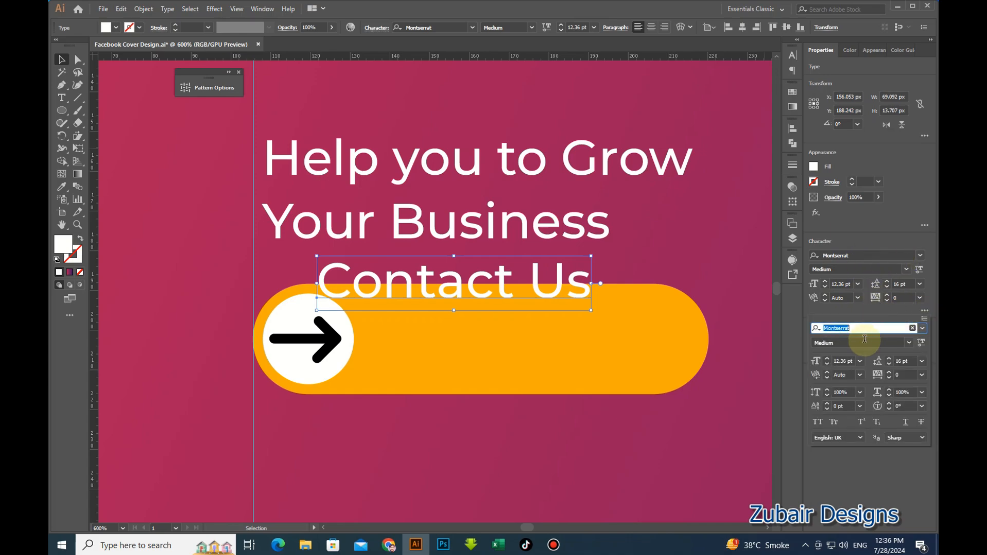
{"action": "left_click", "coordinate": [817, 422]}
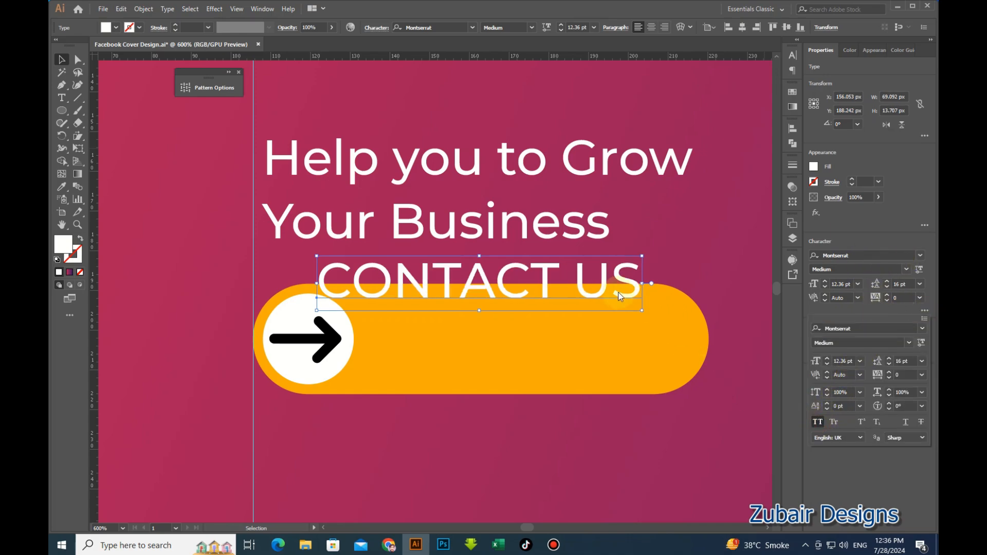
{"action": "left_click", "coordinate": [656, 330]}
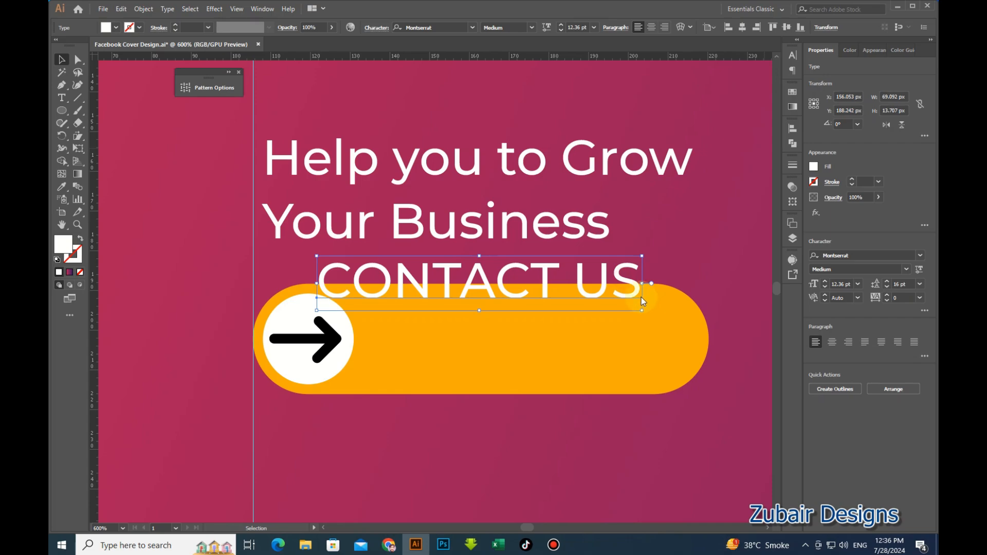
Move CONTACT US onto the orange pill beside the arrow and make it black like the arrow.
{"action": "left_click_drag", "start_coordinate": [634, 289], "coordinate": [680, 347]}
{"action": "key", "text": "i"}
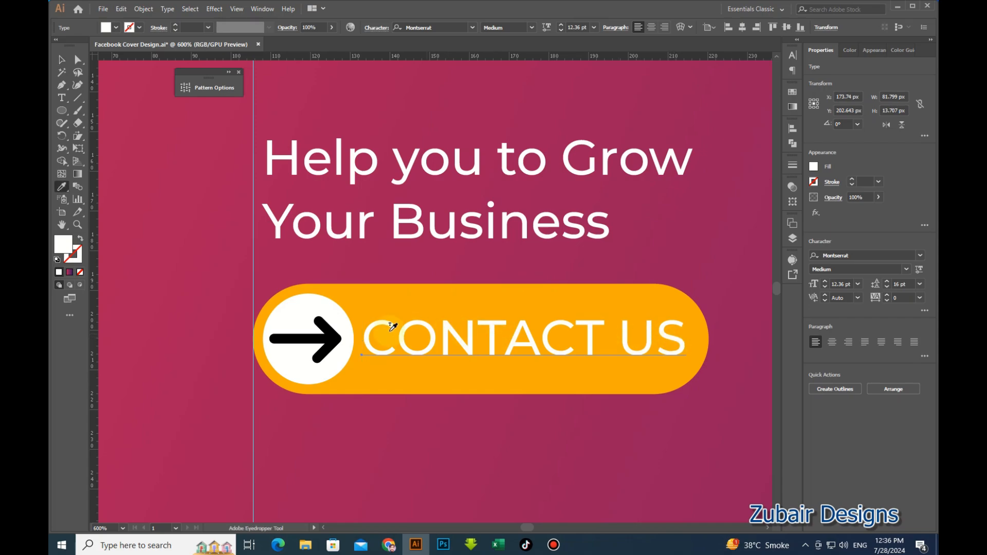
{"action": "left_click", "coordinate": [327, 335]}
{"action": "left_click", "coordinate": [61, 59]}
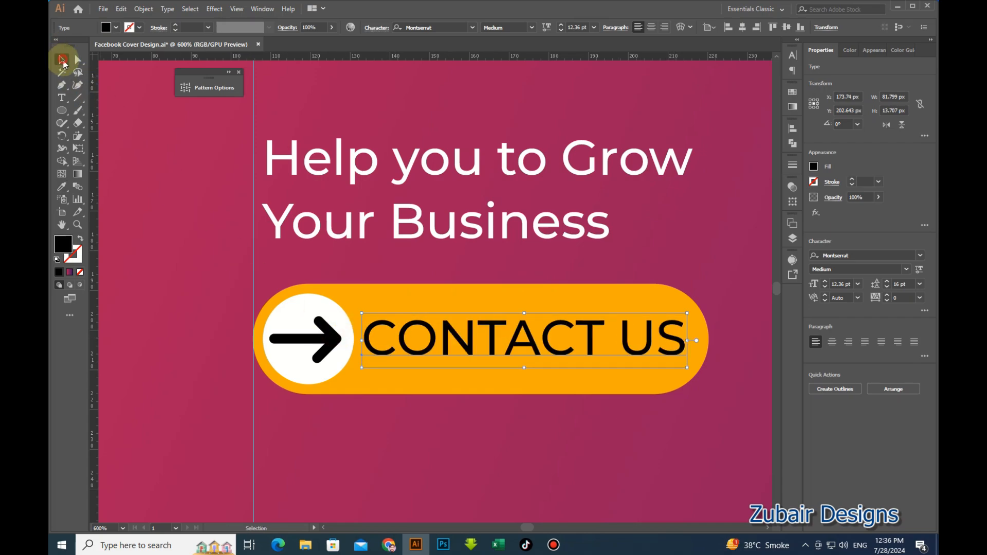
Stretch the orange pill wider to the right and re-position CONTACT US within it.
{"action": "left_click", "coordinate": [676, 380]}
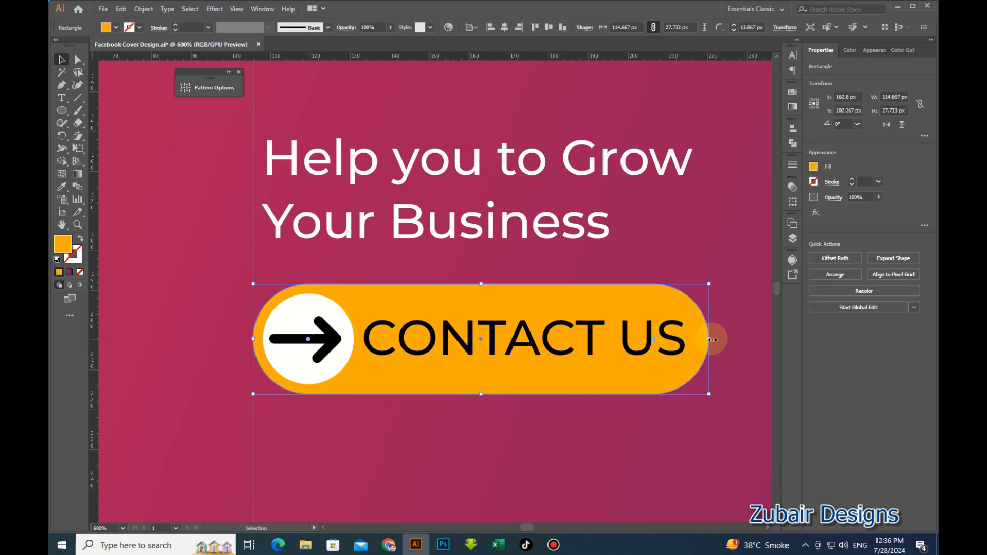
{"action": "left_click_drag", "start_coordinate": [712, 339], "coordinate": [743, 339]}
{"action": "left_click", "coordinate": [677, 417]}
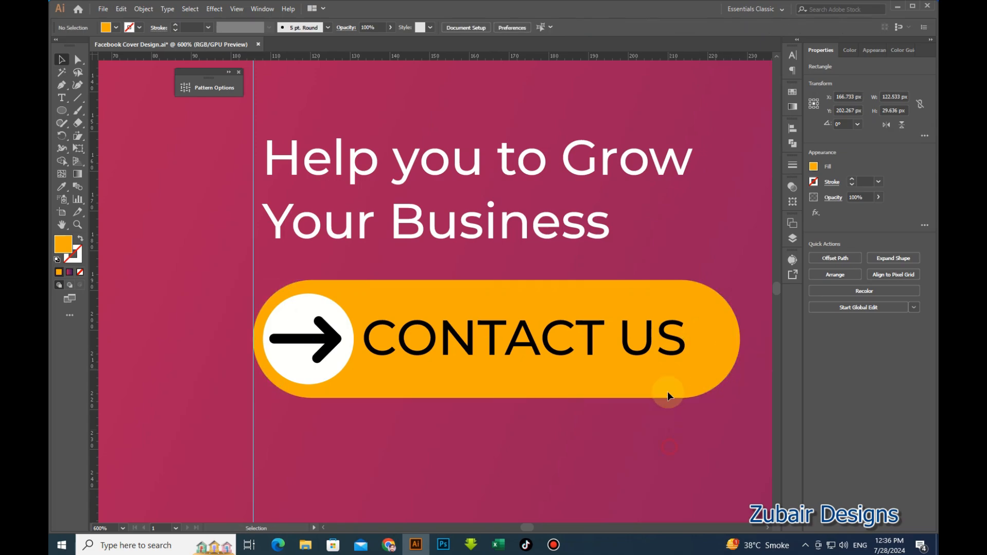
{"action": "left_click_drag", "start_coordinate": [682, 346], "coordinate": [688, 347]}
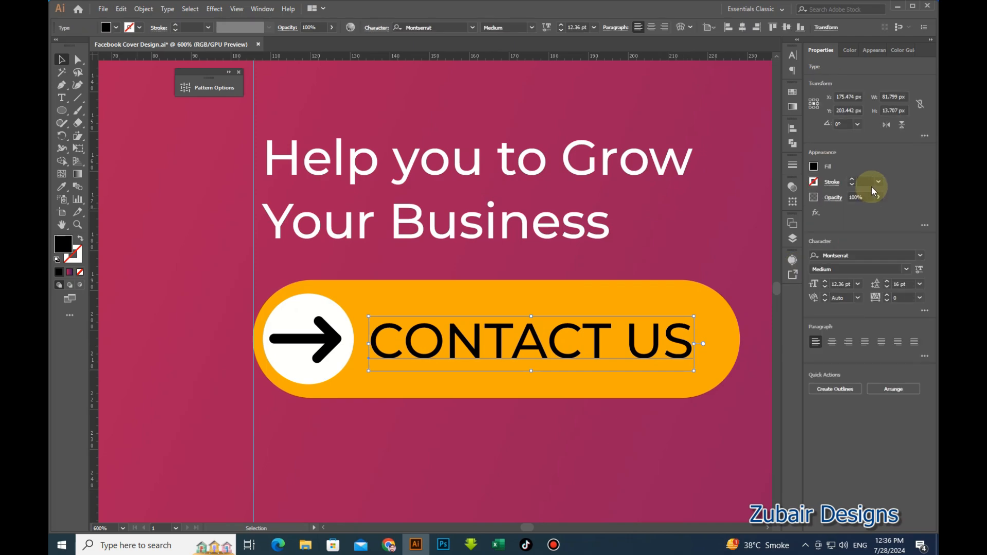
Set the CONTACT US label to Montserrat Bold at 13 pt.
{"action": "left_click", "coordinate": [904, 270]}
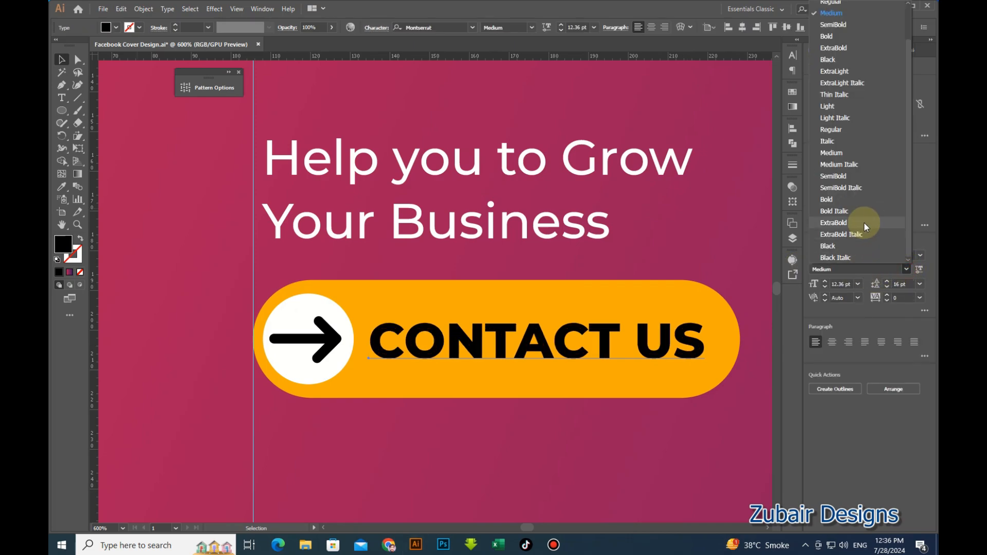
{"action": "left_click", "coordinate": [863, 200]}
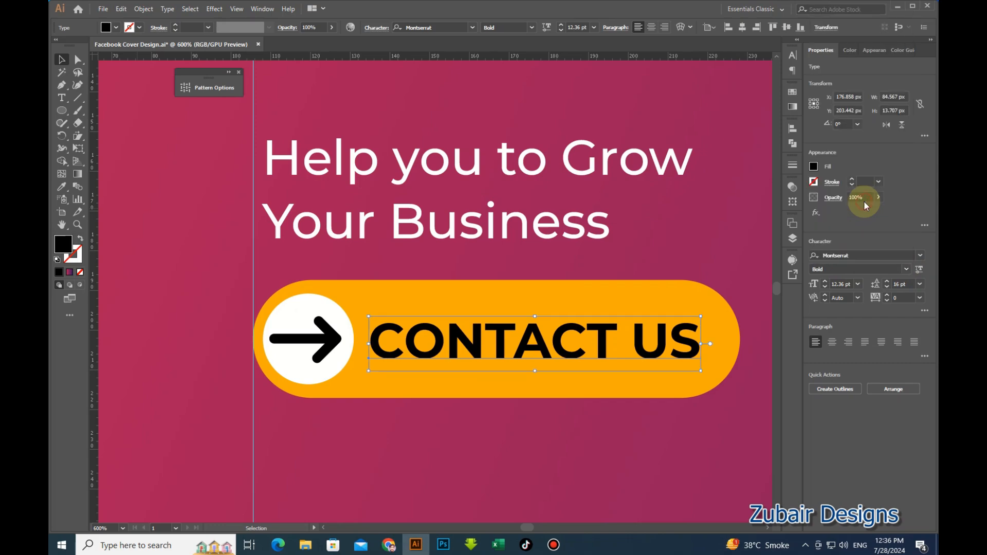
{"action": "left_click", "coordinate": [849, 284]}
{"action": "type", "text": "13"}
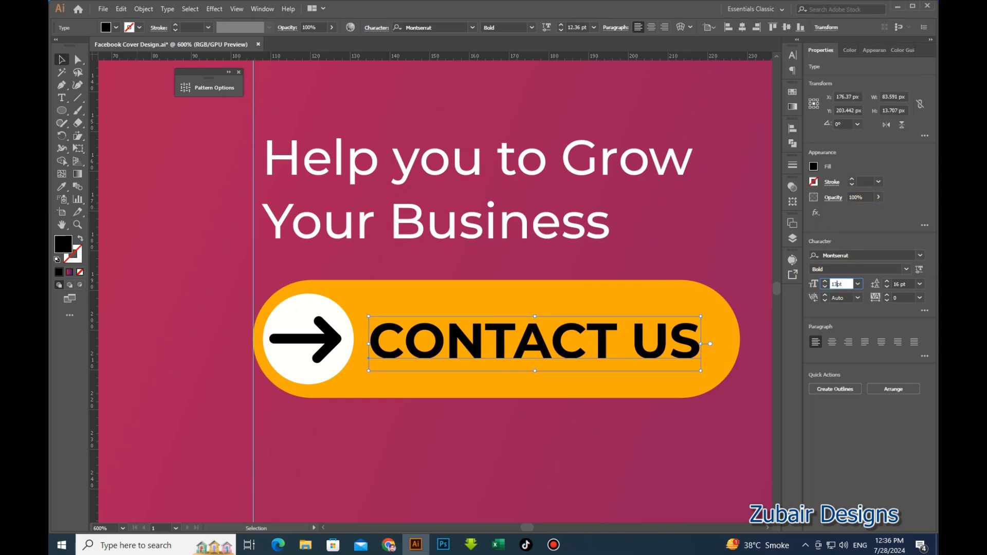
{"action": "key", "text": "Return"}
Nudge the CONTACT US label slightly left and up inside the pill.
{"action": "left_click", "coordinate": [557, 447]}
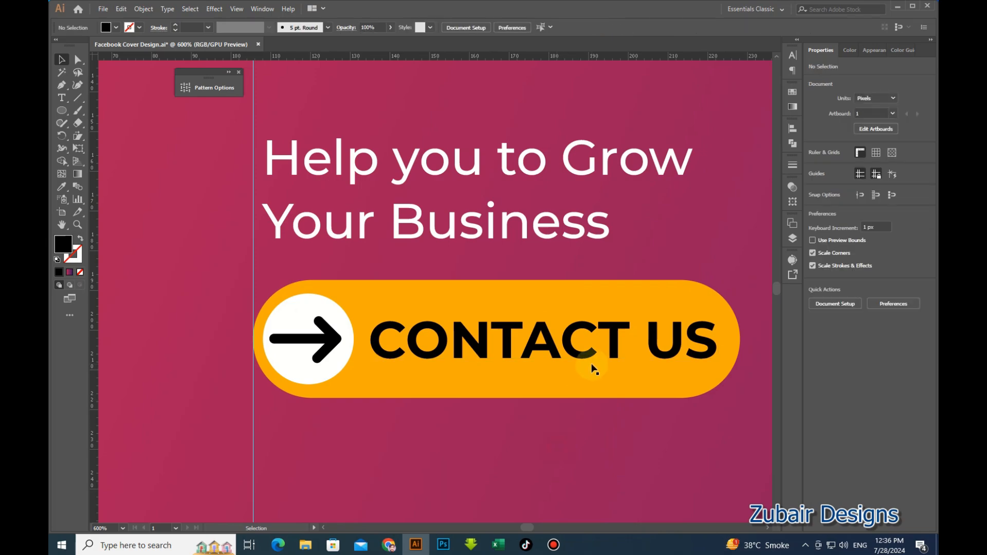
{"action": "left_click", "coordinate": [576, 360]}
{"action": "key", "text": "Left"}
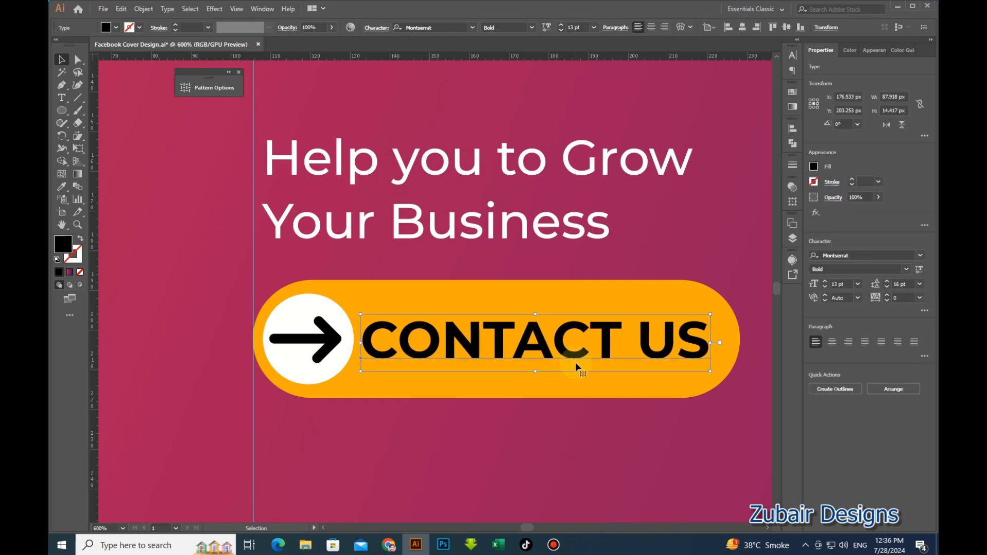
{"action": "key", "text": "Up"}
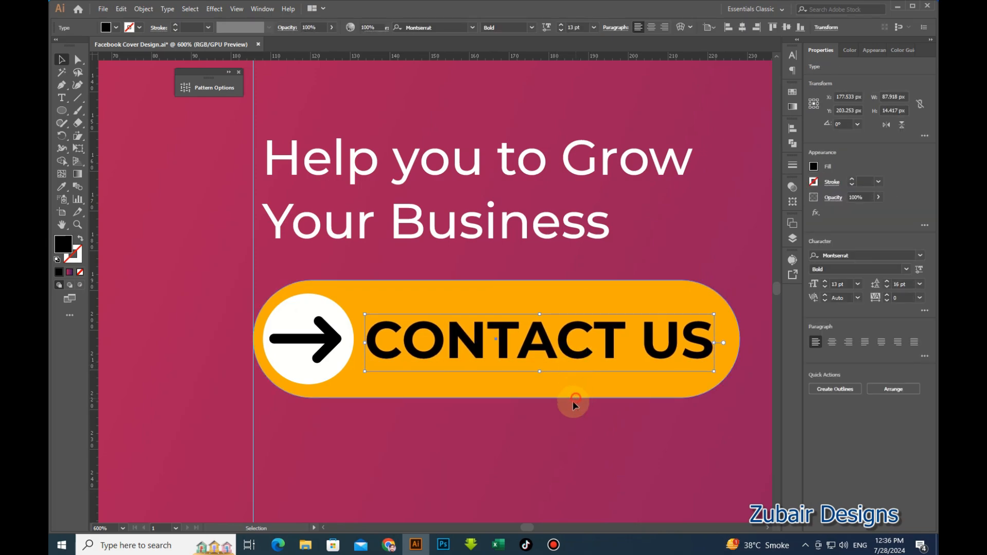
{"action": "left_click", "coordinate": [572, 395]}
{"action": "left_click", "coordinate": [356, 436]}
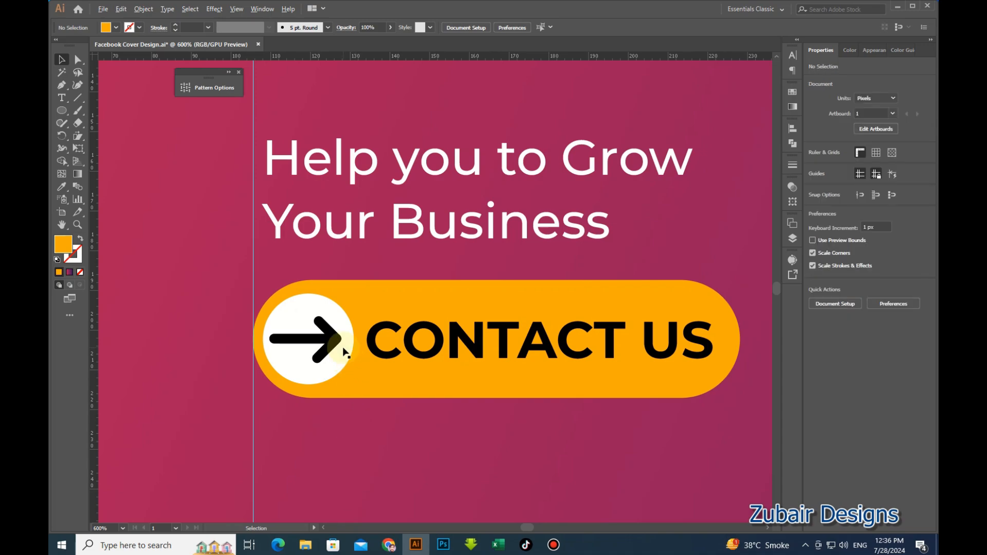
Group the text, arrow, circle and pill into one button, shrink it slightly and shift it right.
{"action": "scroll", "coordinate": [369, 370], "scroll_direction": "down", "scroll_amount": 2}
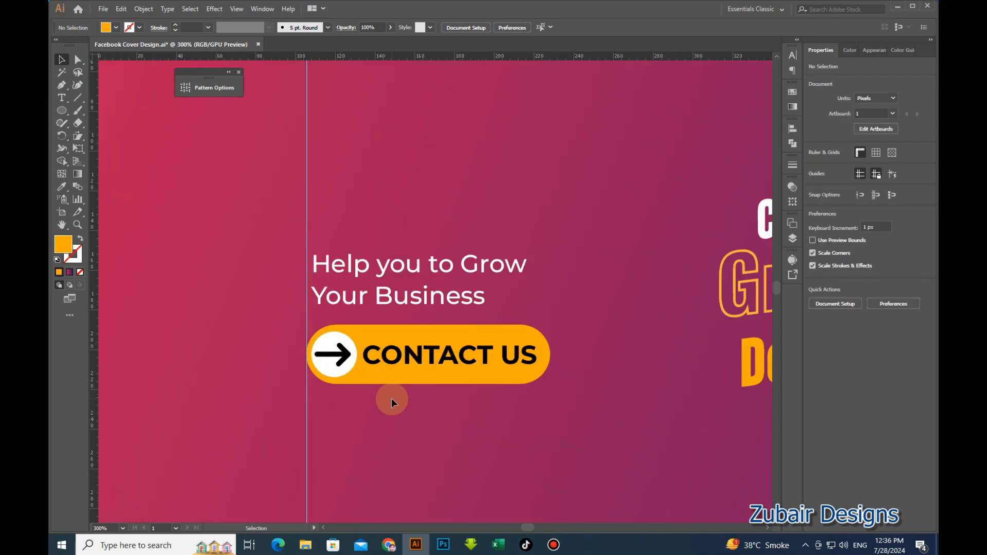
{"action": "scroll", "coordinate": [391, 397], "scroll_direction": "down", "scroll_amount": 2}
{"action": "scroll", "coordinate": [391, 398], "scroll_direction": "up", "scroll_amount": 4}
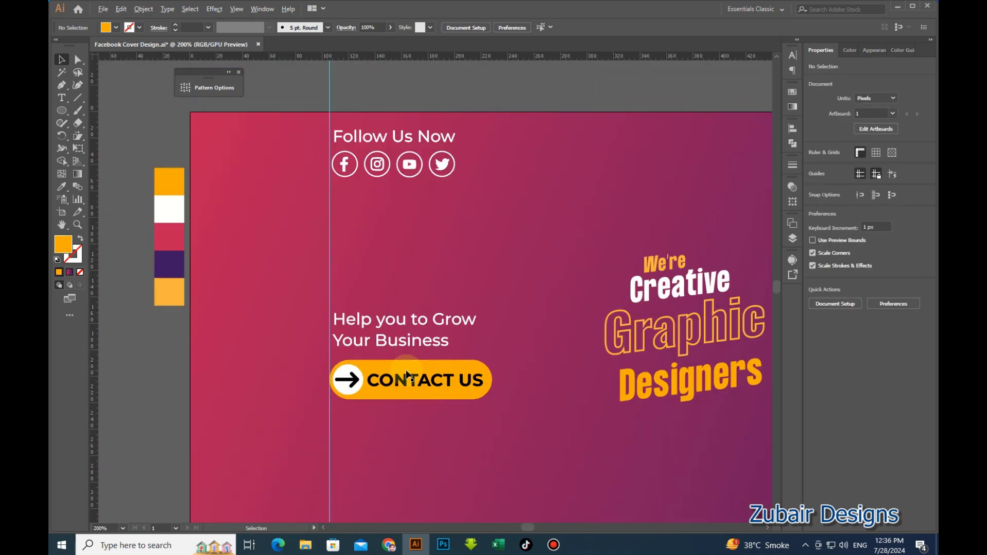
{"action": "left_click", "coordinate": [435, 398]}
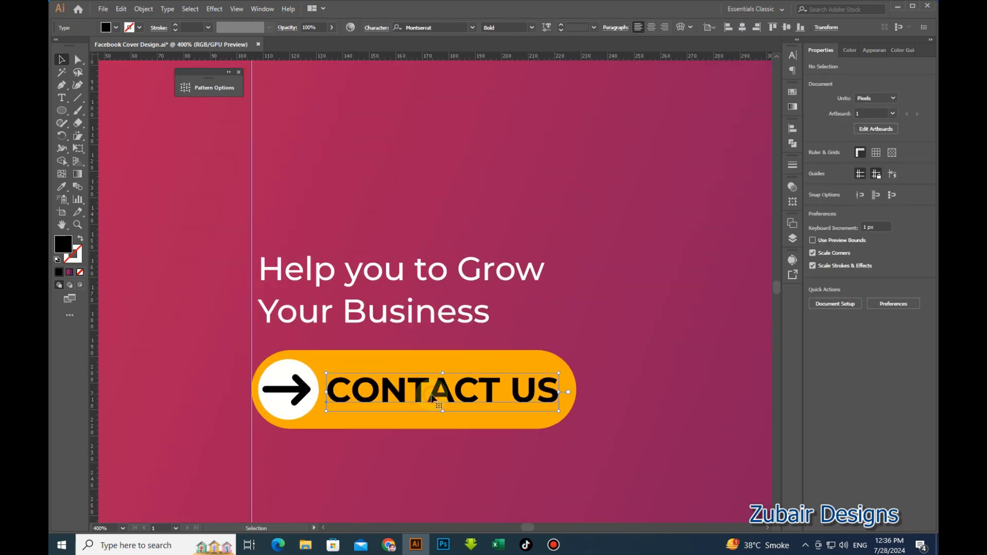
{"action": "left_click", "coordinate": [303, 387], "text": "shift"}
{"action": "left_click", "coordinate": [298, 367], "text": "shift"}
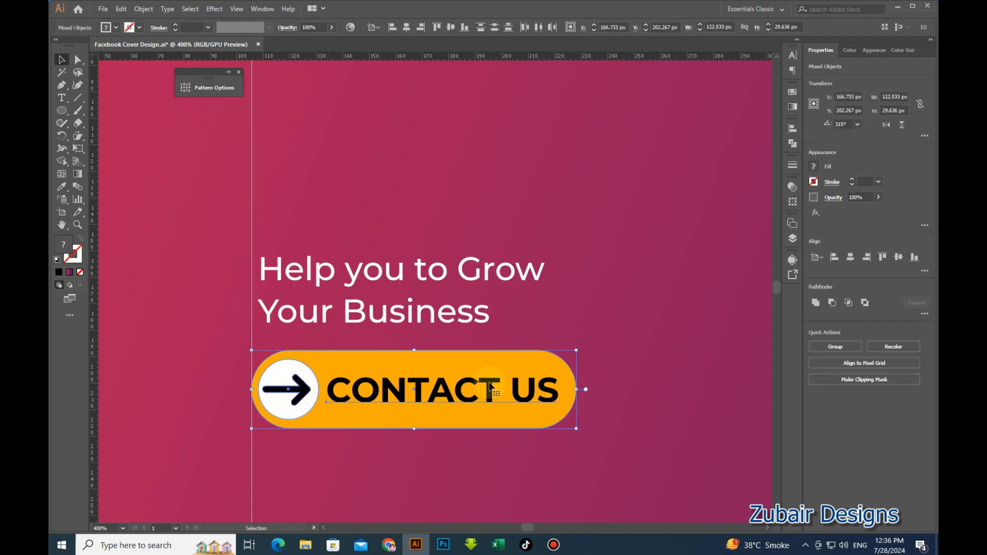
{"action": "key", "text": "ctrl+g"}
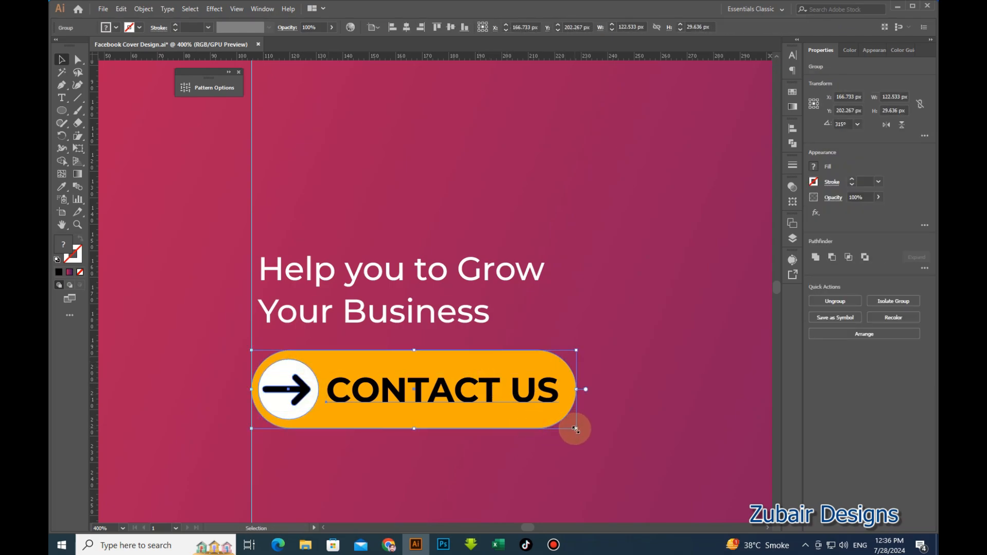
{"action": "left_click_drag", "start_coordinate": [575, 428], "coordinate": [527, 429]}
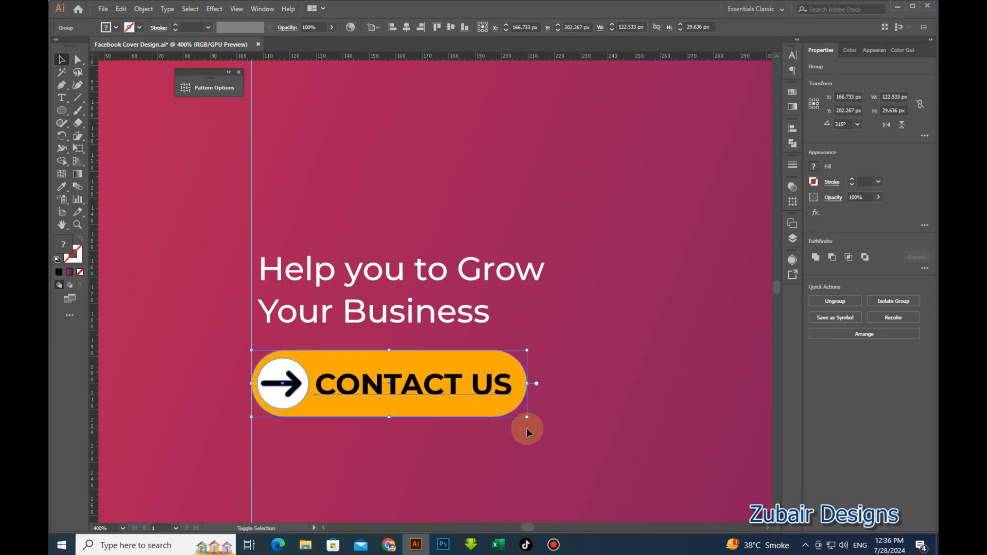
{"action": "left_click_drag", "start_coordinate": [477, 391], "coordinate": [492, 390]}
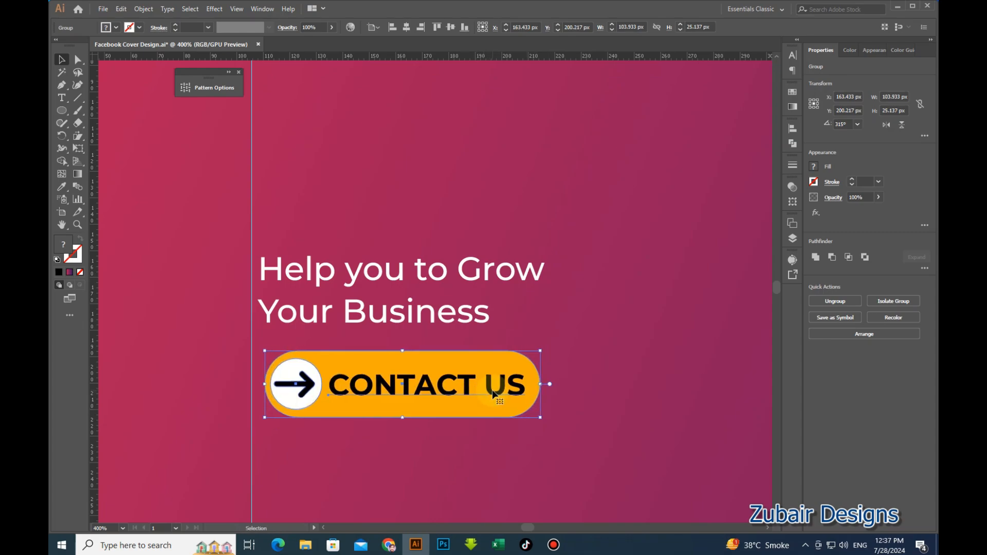
{"action": "left_click", "coordinate": [520, 425]}
Move the Contact Us button group up closer to the tagline, then select the tagline.
{"action": "scroll", "coordinate": [440, 385], "scroll_direction": "down", "scroll_amount": 2}
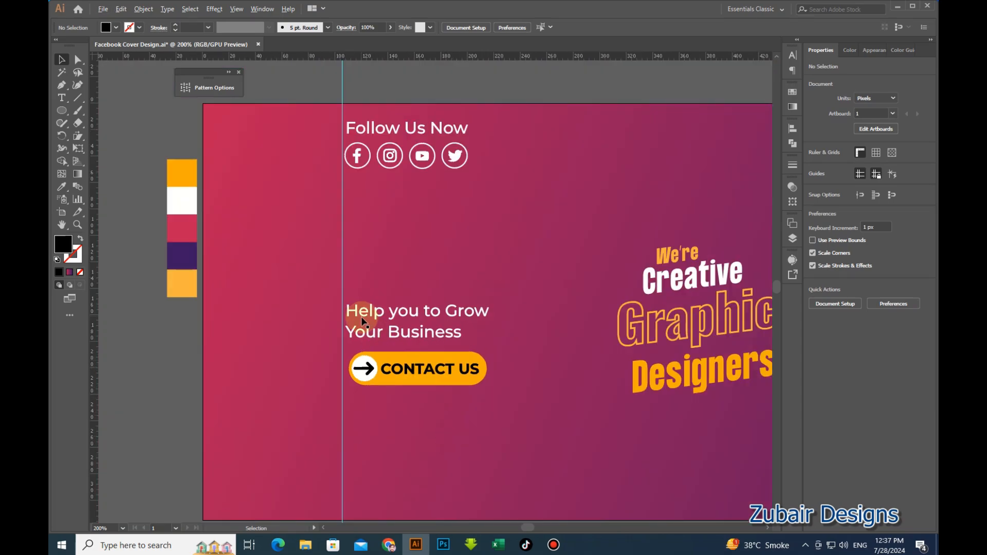
{"action": "scroll", "coordinate": [404, 350], "scroll_direction": "down", "scroll_amount": 1}
{"action": "left_click_drag", "start_coordinate": [494, 410], "coordinate": [455, 341]}
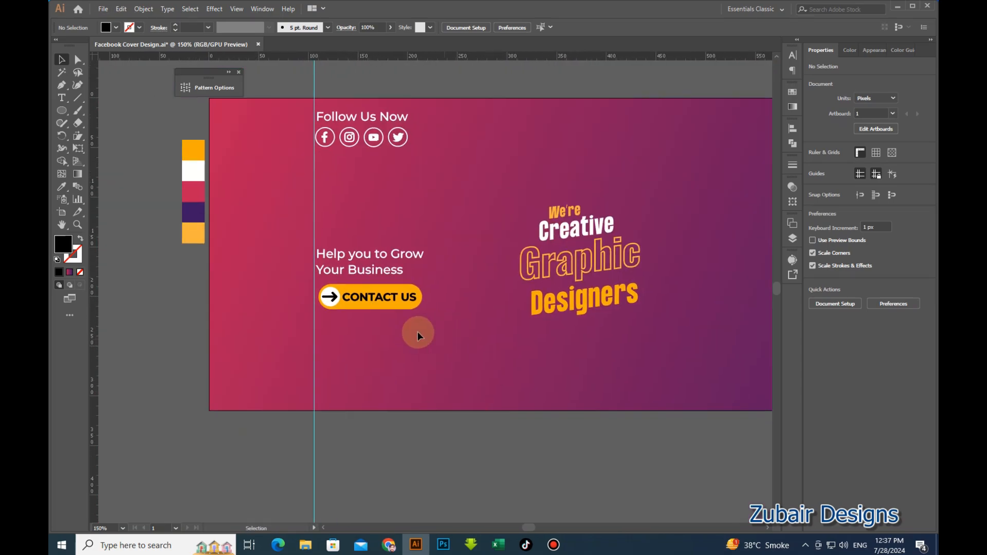
{"action": "scroll", "coordinate": [350, 257], "scroll_direction": "up", "scroll_amount": 2}
{"action": "left_click", "coordinate": [391, 333]}
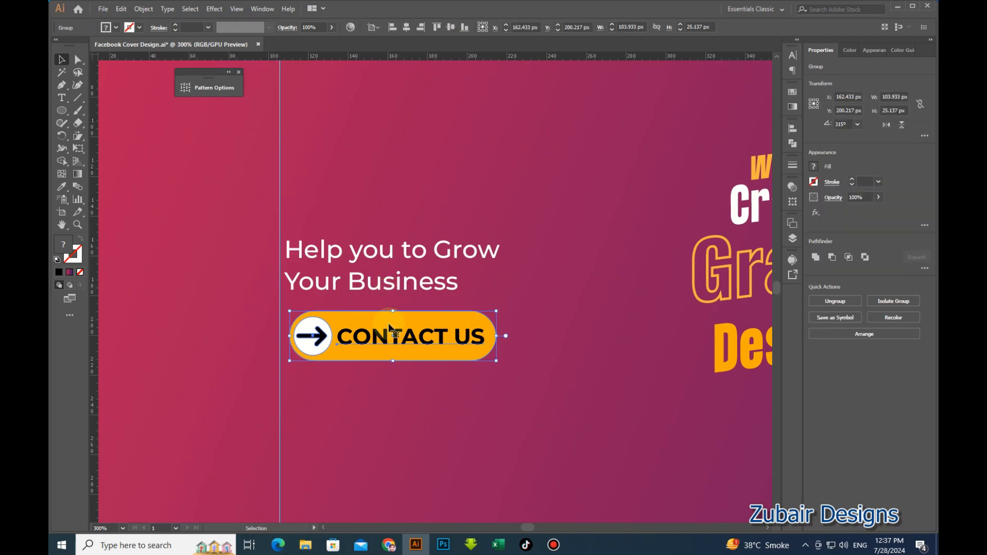
{"action": "left_click_drag", "start_coordinate": [389, 327], "coordinate": [388, 330]}
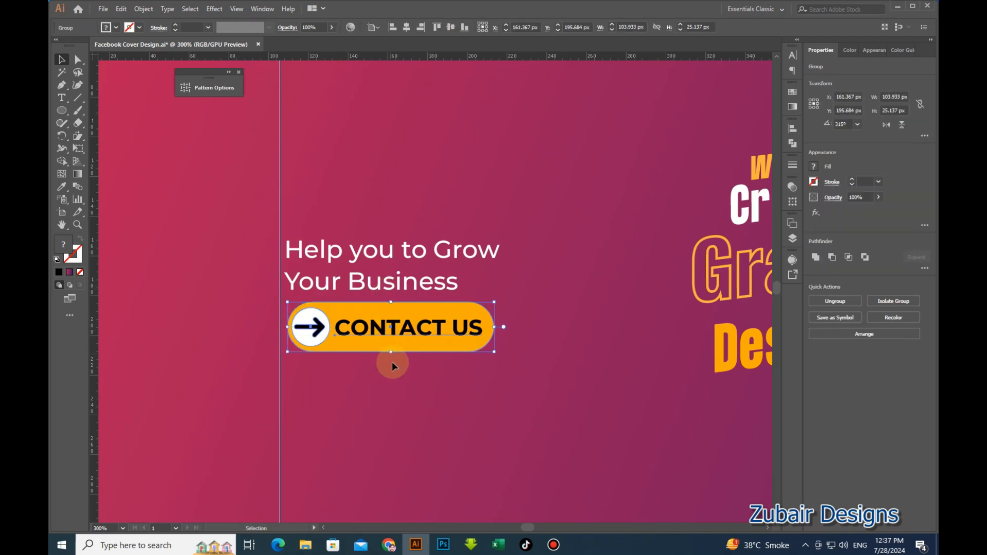
{"action": "left_click", "coordinate": [396, 391]}
{"action": "left_click", "coordinate": [417, 282]}
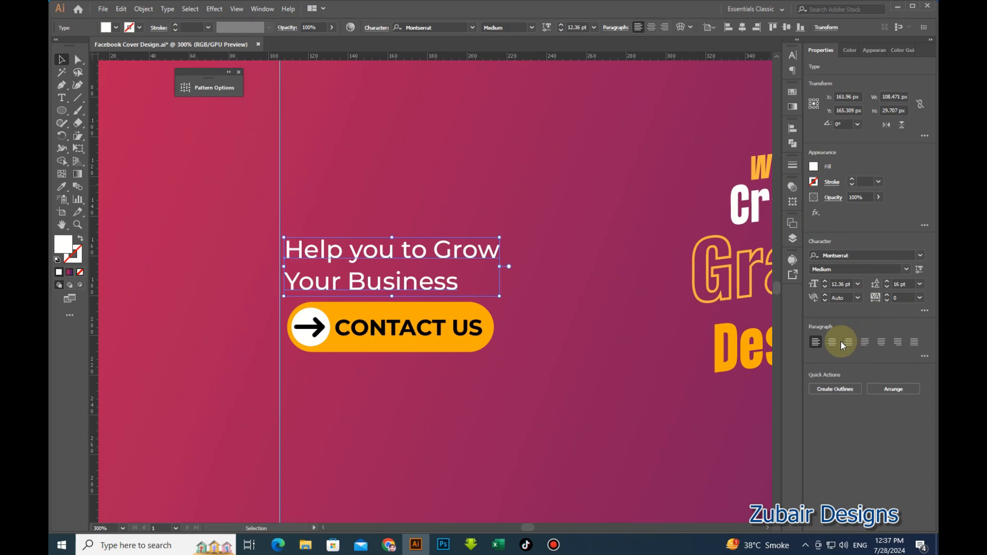
Centre-align the tagline text and shift it to sit centred over the button.
{"action": "left_click", "coordinate": [838, 342]}
{"action": "scroll", "coordinate": [417, 288], "scroll_direction": "up", "scroll_amount": 2}
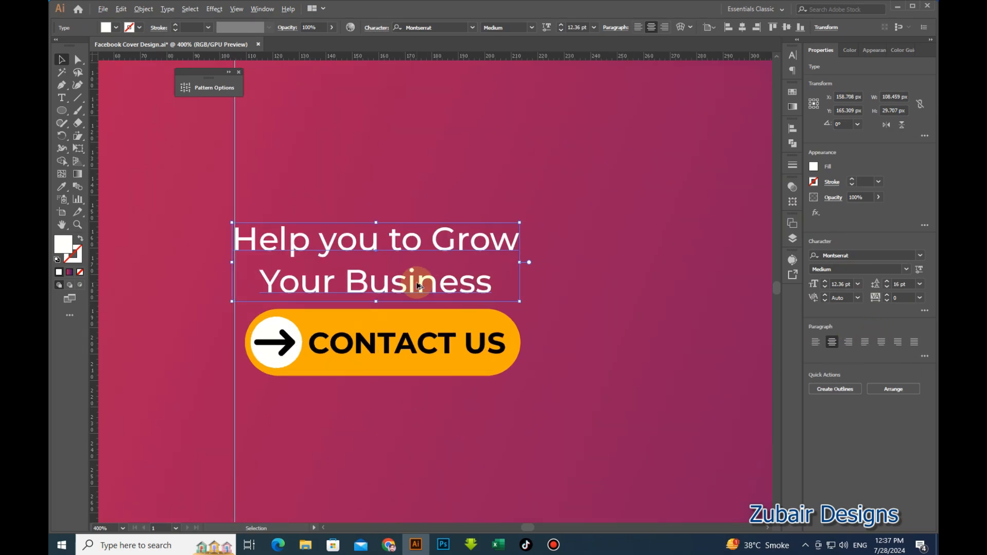
{"action": "left_click_drag", "start_coordinate": [422, 282], "coordinate": [430, 287]}
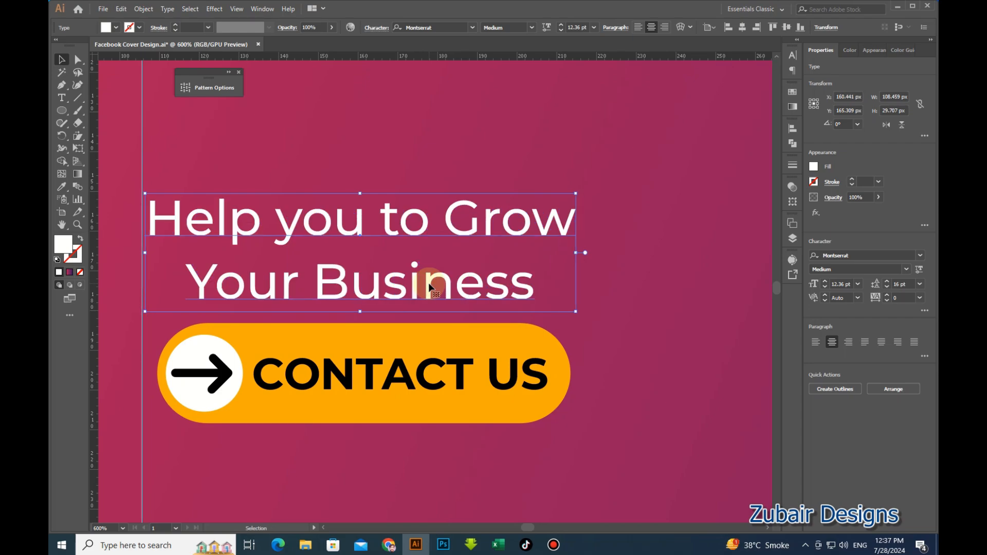
{"action": "scroll", "coordinate": [430, 287], "scroll_direction": "down", "scroll_amount": 2}
{"action": "left_click", "coordinate": [446, 375]}
Copy the tagline below the button, replace its text with the phone number and colour it orange.
{"action": "scroll", "coordinate": [383, 242], "scroll_direction": "down", "scroll_amount": 1}
{"action": "left_click", "coordinate": [403, 275]}
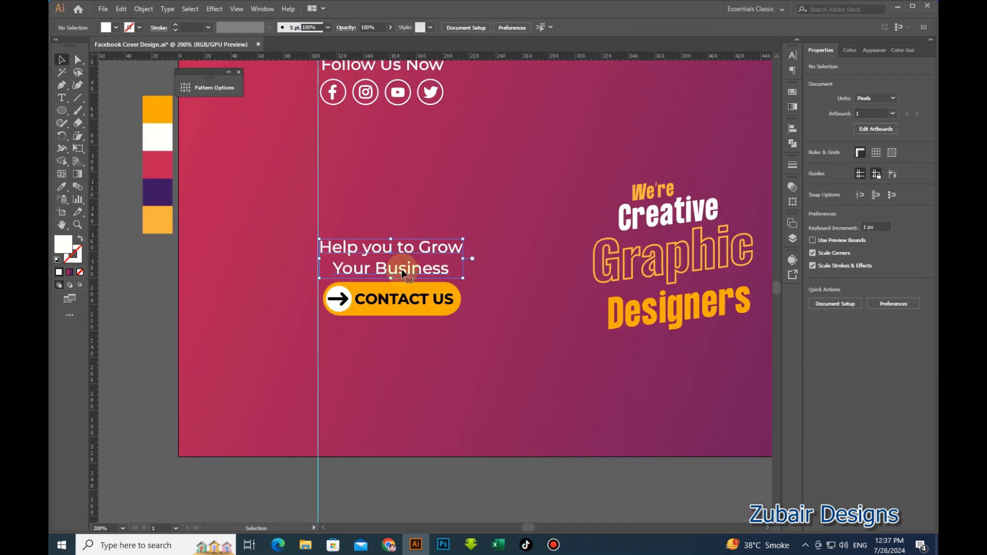
{"action": "left_click_drag", "start_coordinate": [404, 275], "coordinate": [409, 408]}
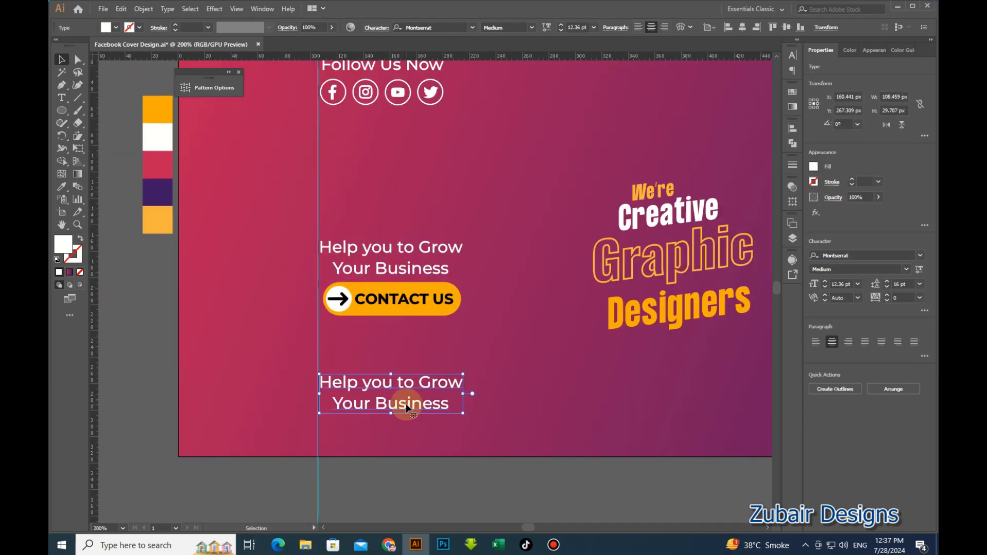
{"action": "double_click", "coordinate": [406, 403]}
{"action": "key", "text": "ctrl+a"}
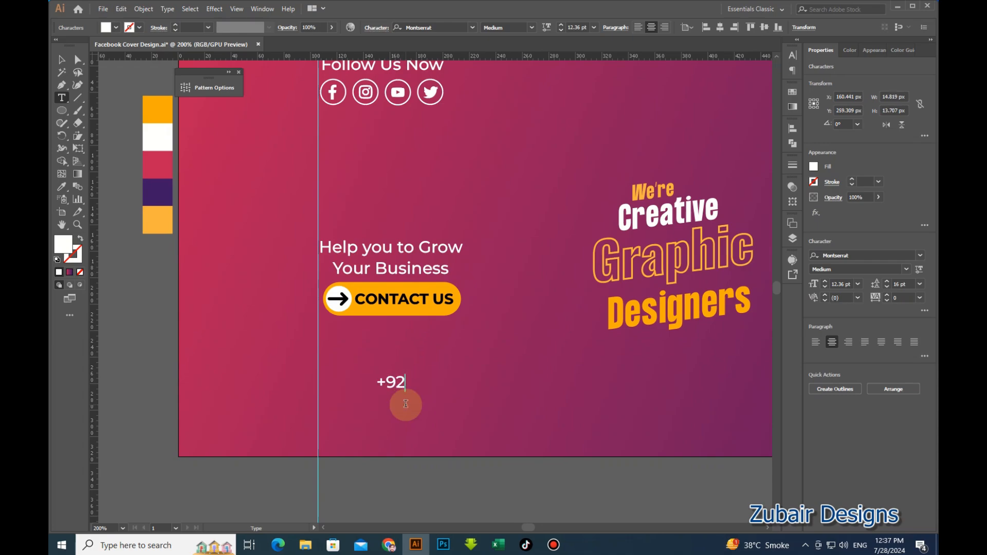
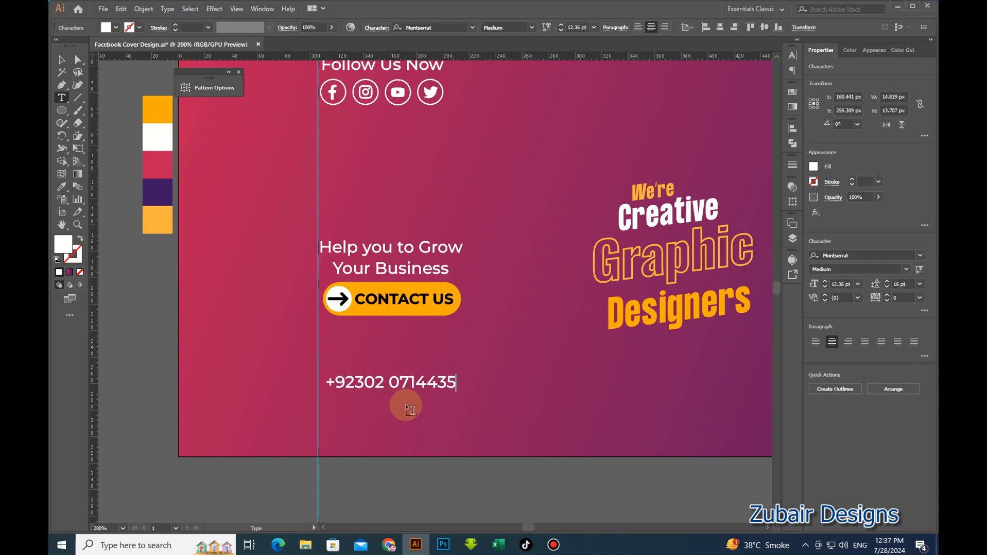
{"action": "left_click", "coordinate": [63, 60]}
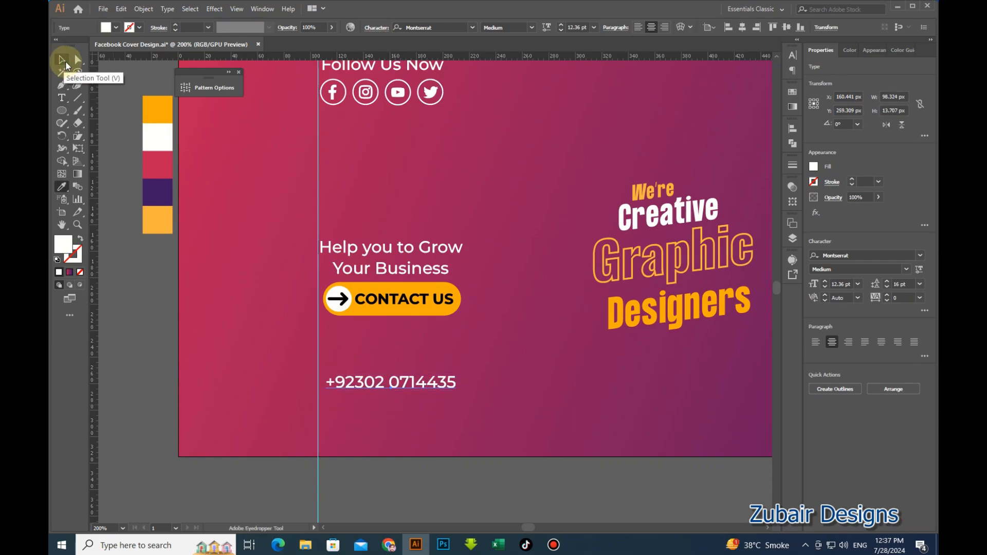
{"action": "left_click", "coordinate": [159, 223]}
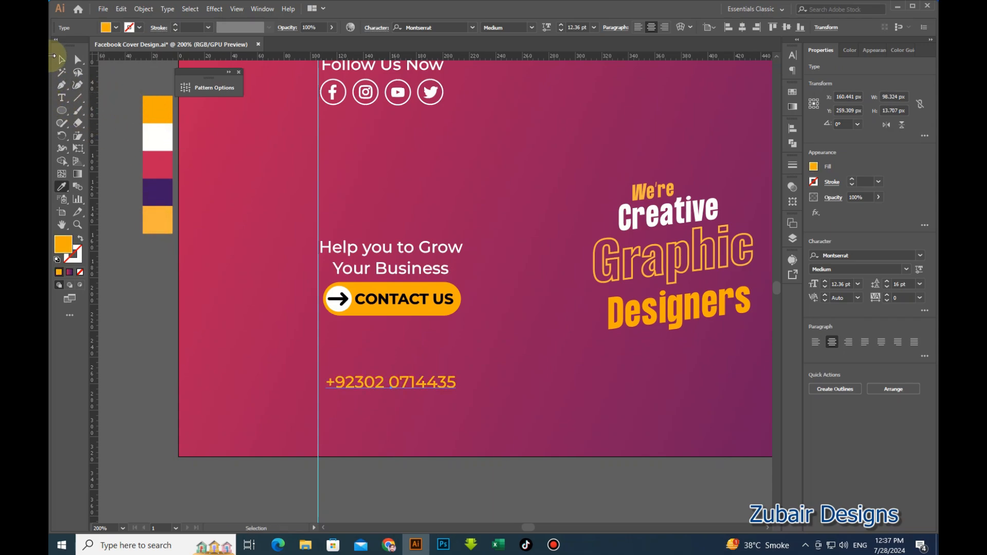
{"action": "left_click", "coordinate": [62, 60]}
{"action": "left_click_drag", "start_coordinate": [545, 109], "coordinate": [469, 155]}
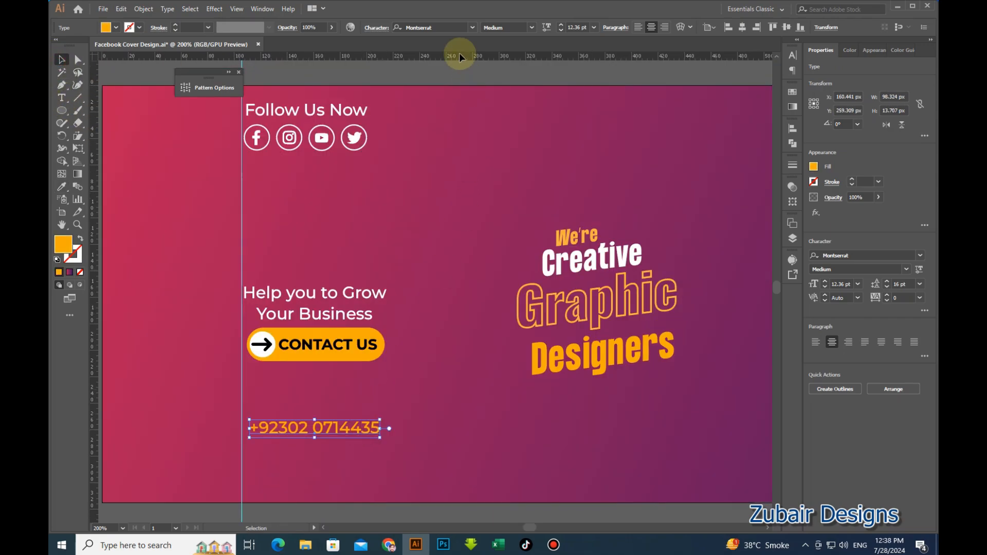
Make the phone number SemiBold, enlarge it to about 14 pt and nudge it left.
{"action": "left_click", "coordinate": [531, 27]}
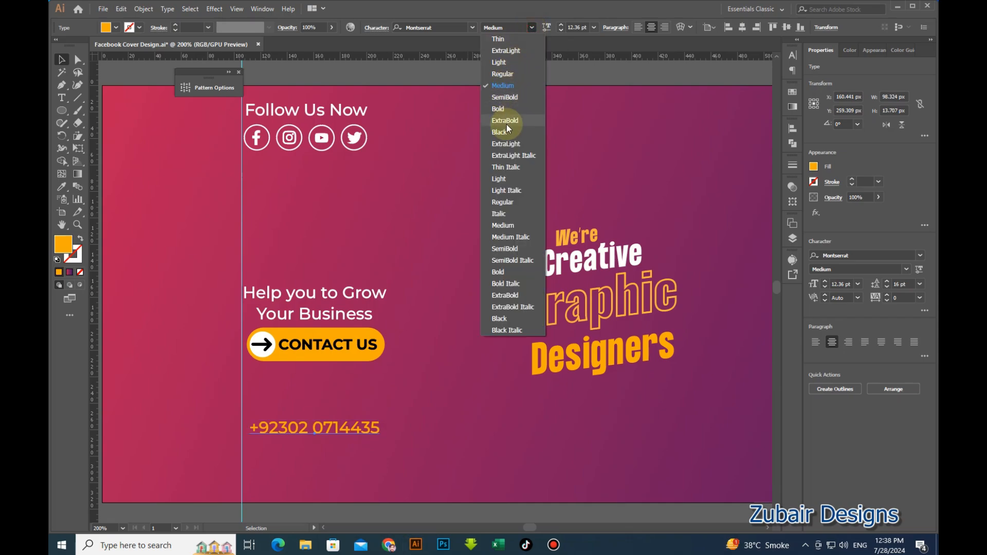
{"action": "left_click", "coordinate": [510, 249]}
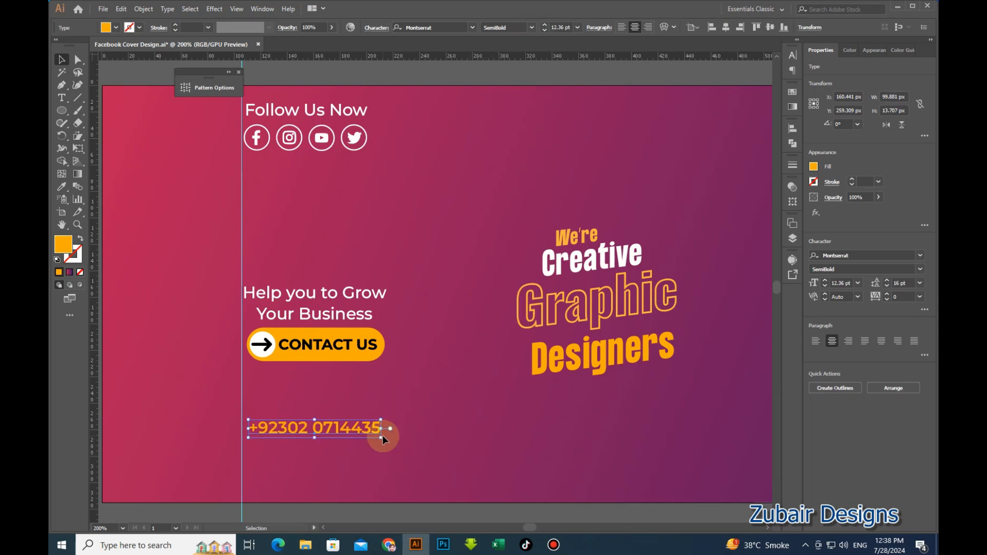
{"action": "left_click_drag", "start_coordinate": [381, 438], "coordinate": [396, 430]}
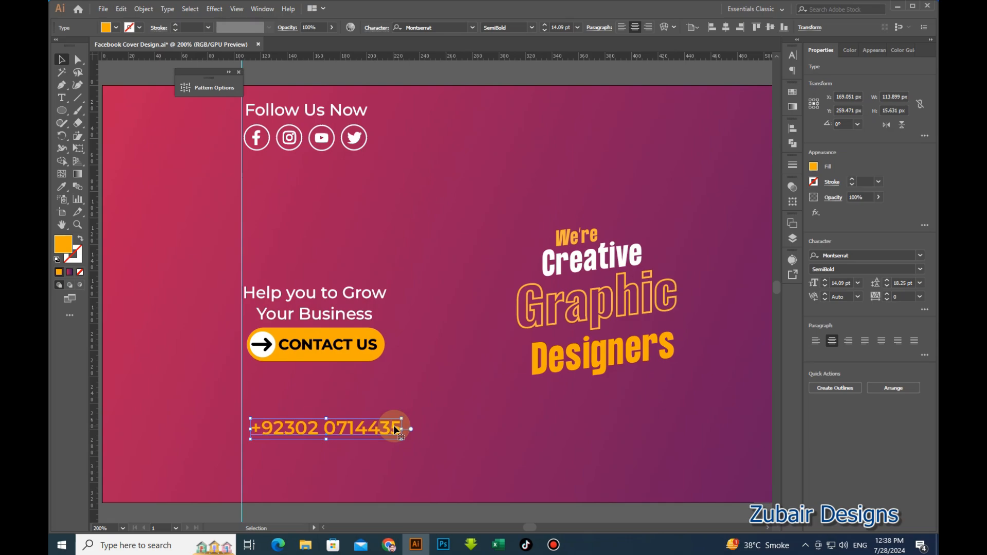
{"action": "key", "text": "Left"}
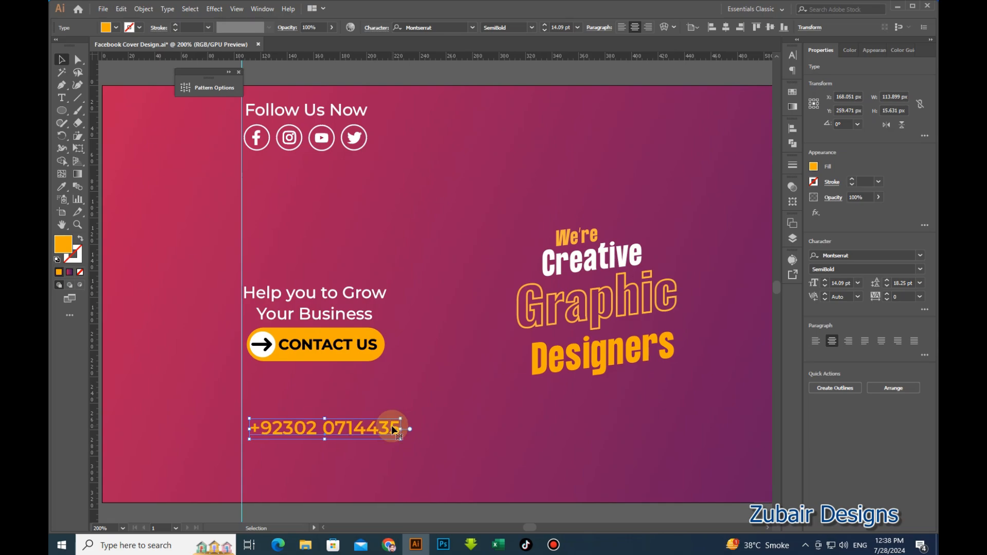
{"action": "key", "text": "Left"}
{"action": "key", "text": "Left"}
{"action": "key", "text": "Left"}
{"action": "key", "text": "Left"}
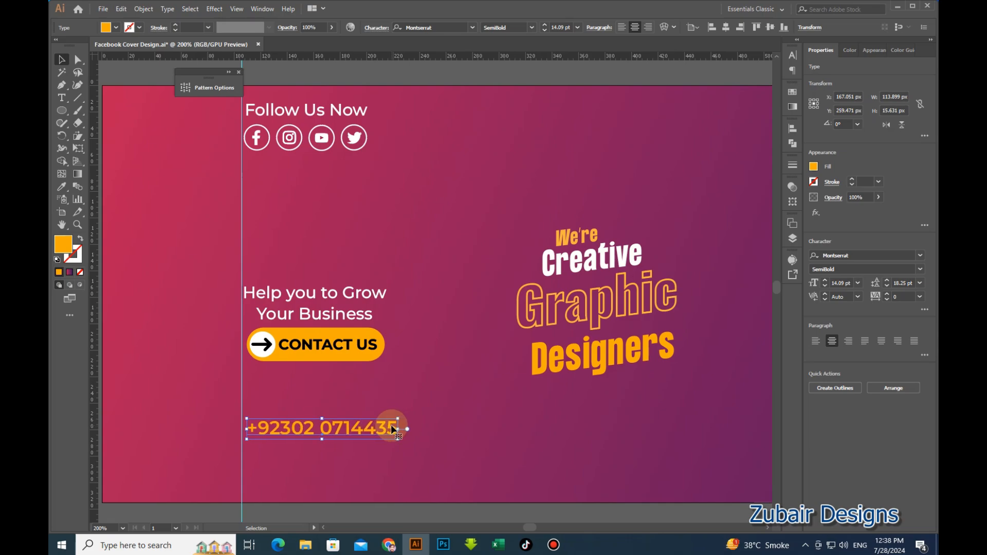
{"action": "left_click", "coordinate": [421, 433]}
Set the phone number's tracking to 30.
{"action": "key", "text": "ctrl+="}
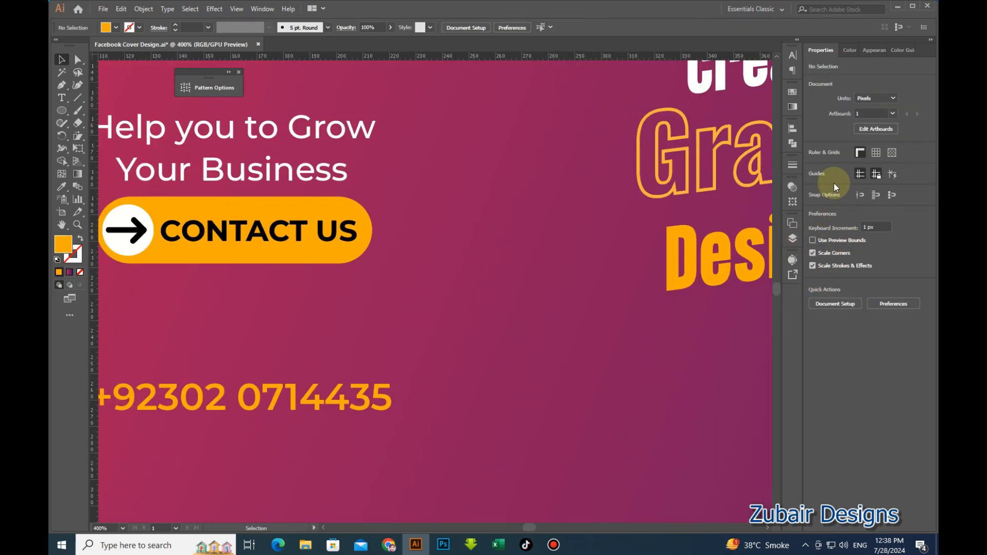
{"action": "left_click", "coordinate": [388, 406]}
{"action": "left_click", "coordinate": [902, 297]}
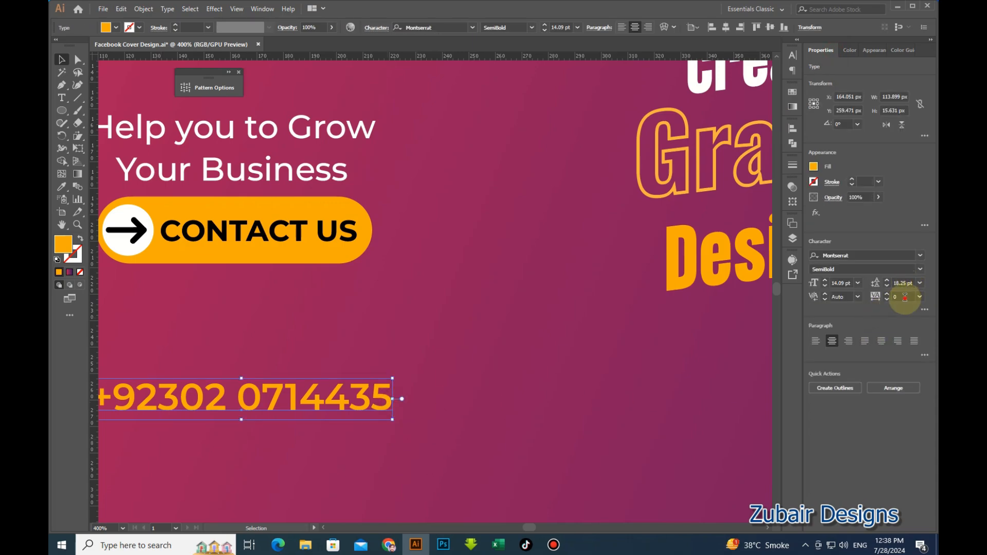
{"action": "type", "text": "30"}
{"action": "key", "text": "Return"}
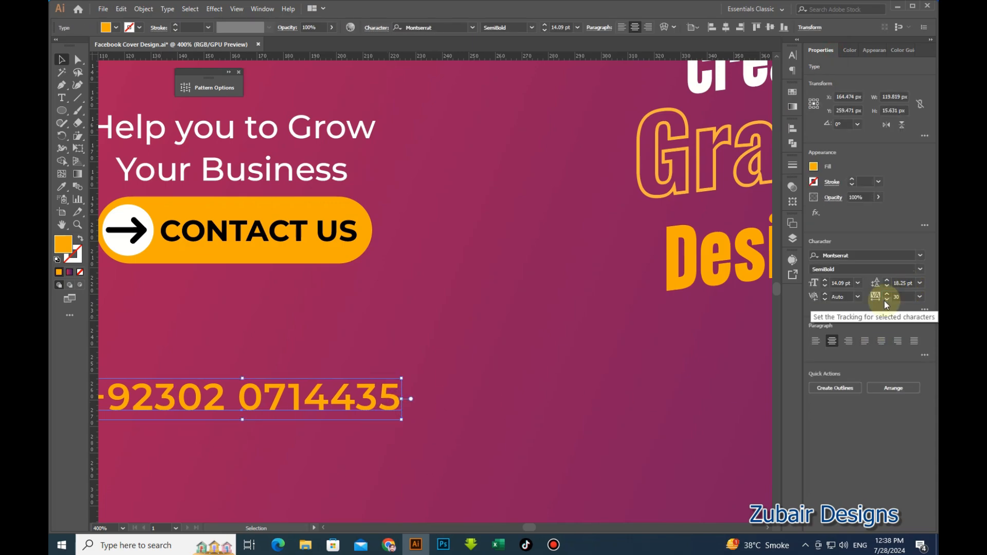
{"action": "key", "text": "ctrl+minus"}
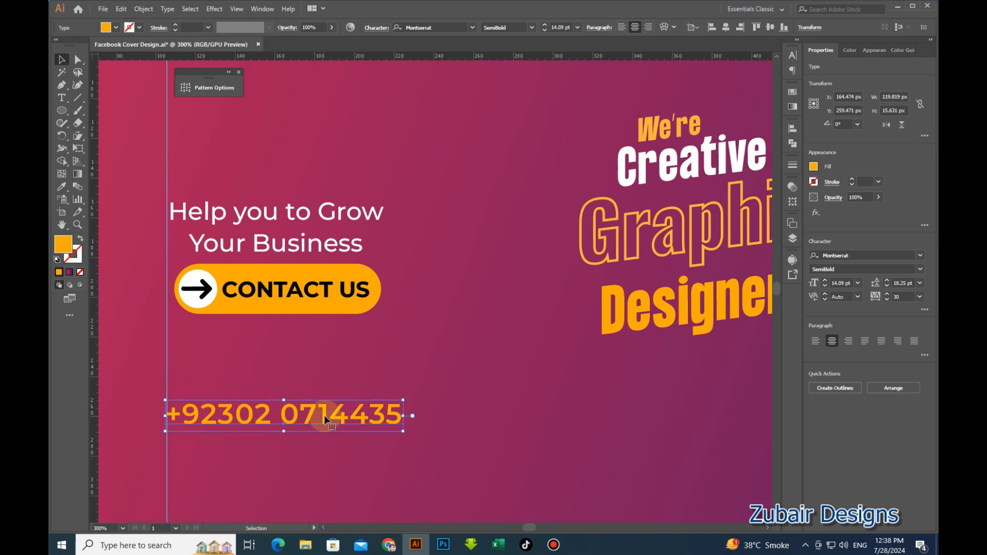
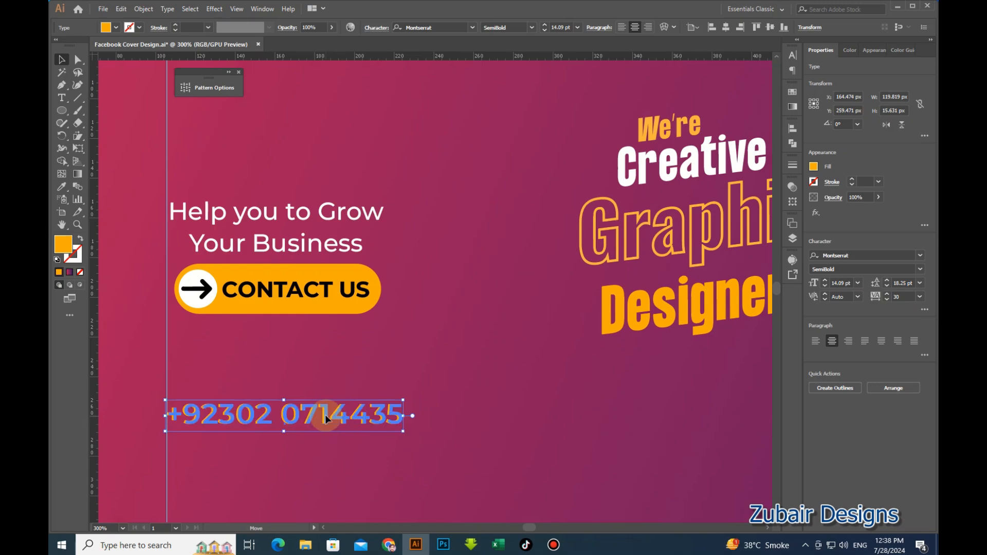
Duplicate the phone number line to the right, placing the copy beneath the Graphic Designers headline.
{"action": "key", "text": "ctrl+minus"}
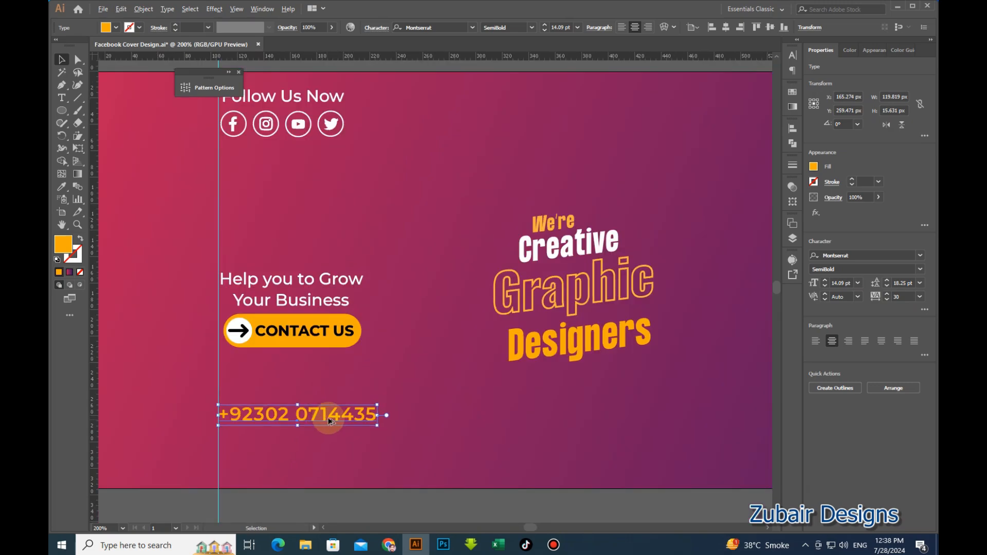
{"action": "left_click_drag", "start_coordinate": [319, 414], "coordinate": [628, 415]}
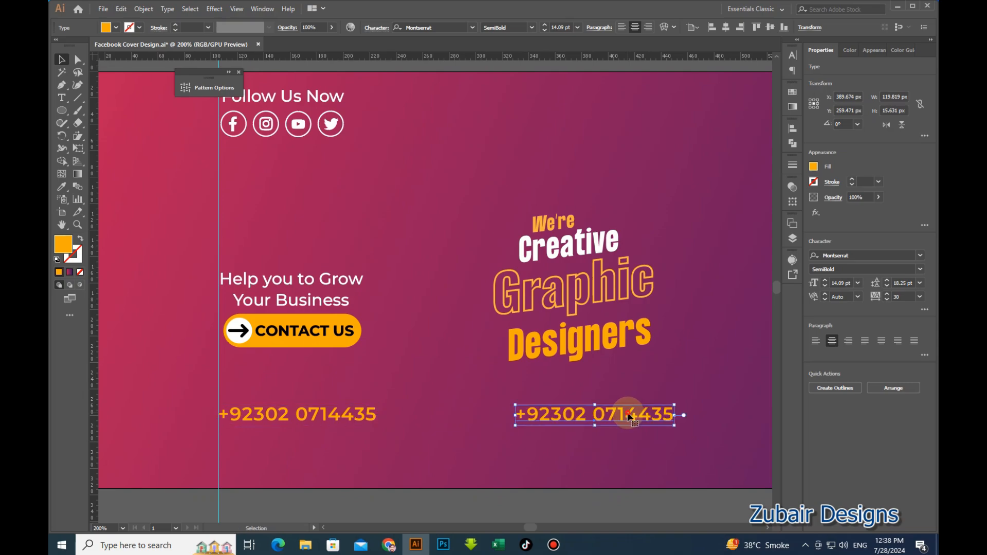
Replace the copied text with the studio's brand name and set it in All Caps.
{"action": "double_click", "coordinate": [628, 414]}
{"action": "key", "text": "ctrl+a"}
{"action": "type", "text": "Z"}
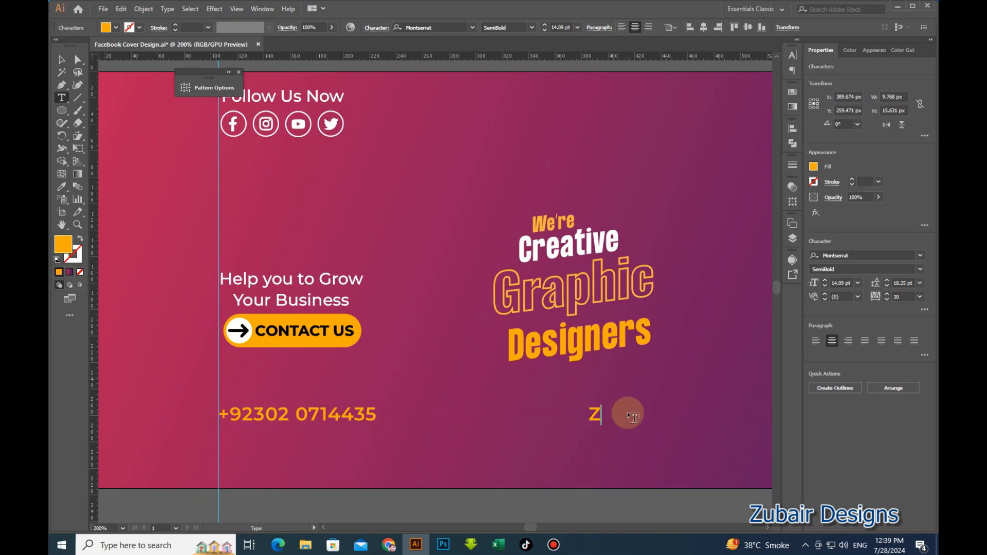
{"action": "type", "text": "ubair D"}
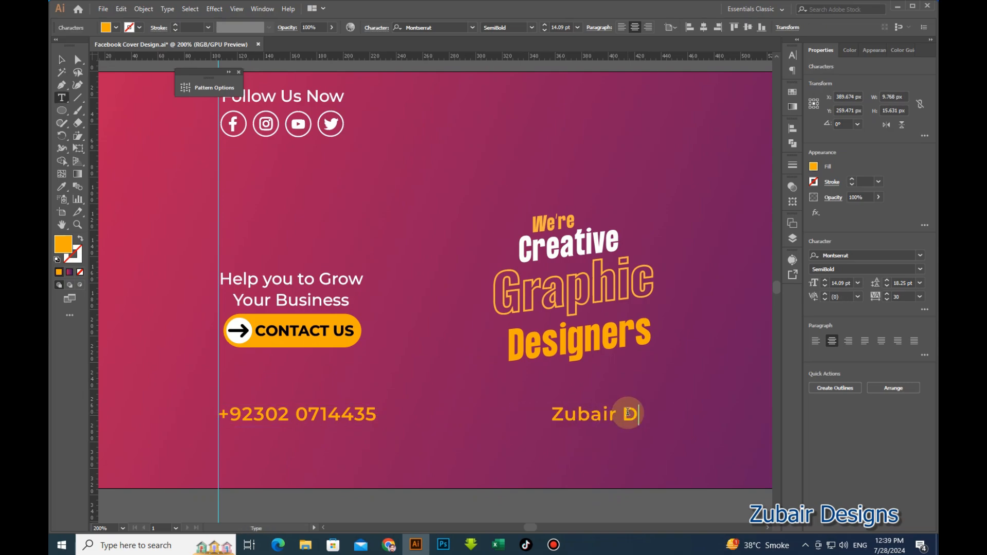
{"action": "type", "text": "esigns"}
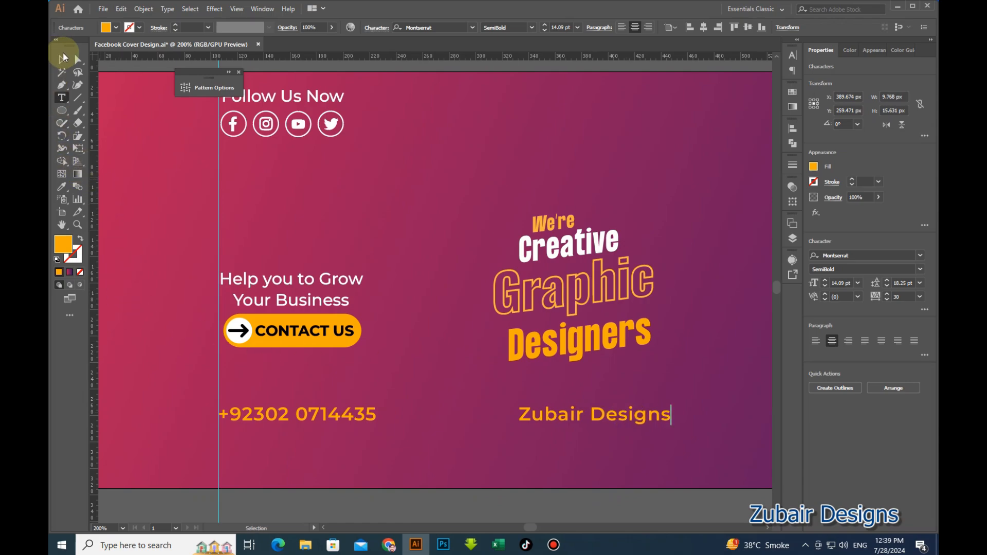
{"action": "left_click", "coordinate": [63, 56]}
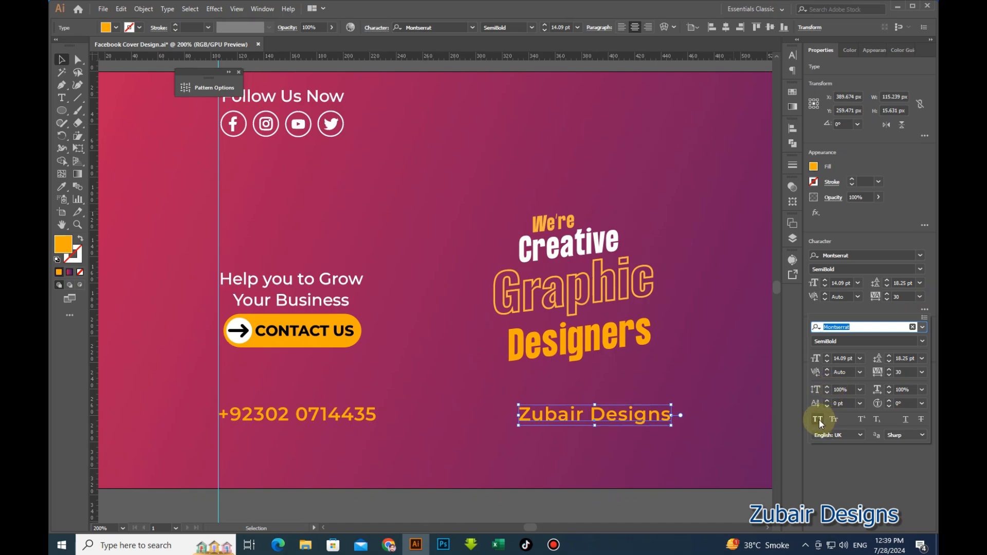
{"action": "left_click", "coordinate": [817, 419]}
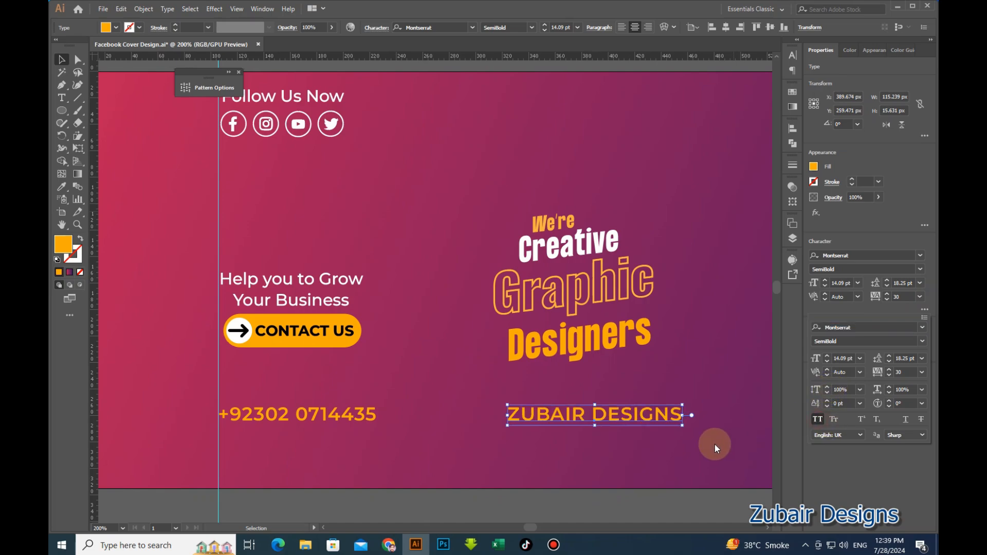
{"action": "left_click", "coordinate": [684, 501]}
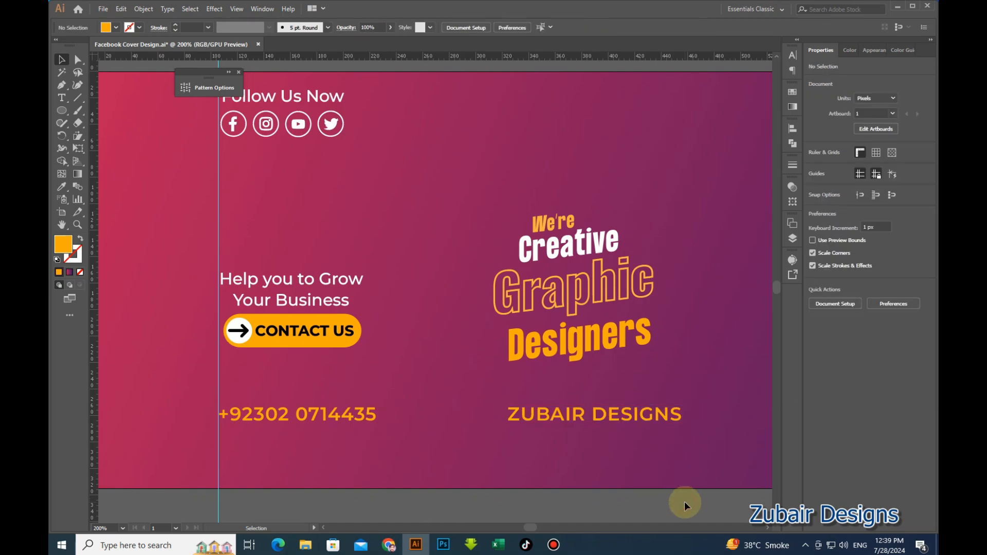
{"action": "left_click", "coordinate": [667, 416]}
Move the headline words up and to the right and scale them larger.
{"action": "scroll", "coordinate": [564, 341], "scroll_direction": "down", "scroll_amount": 1, "text": "alt"}
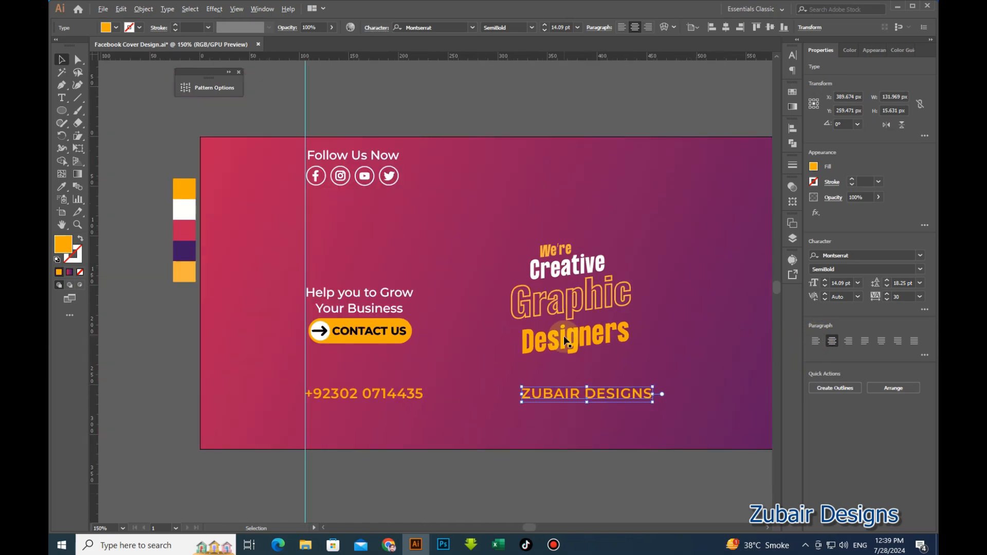
{"action": "scroll", "coordinate": [488, 335], "scroll_direction": "right", "scroll_amount": 3}
{"action": "scroll", "coordinate": [515, 368], "scroll_direction": "down", "scroll_amount": 1, "text": "alt"}
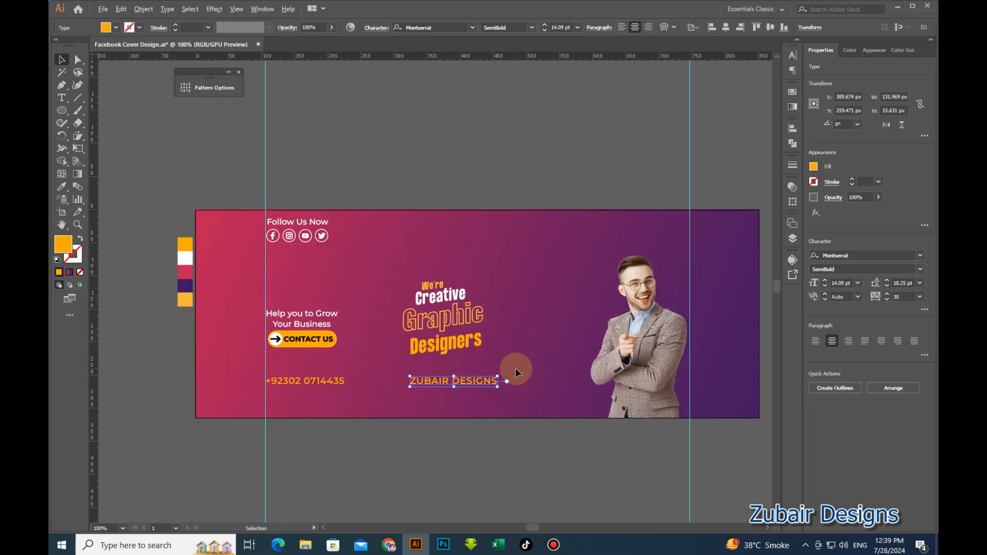
{"action": "scroll", "coordinate": [480, 341], "scroll_direction": "up", "scroll_amount": 1, "text": "alt"}
{"action": "left_click", "coordinate": [478, 342]}
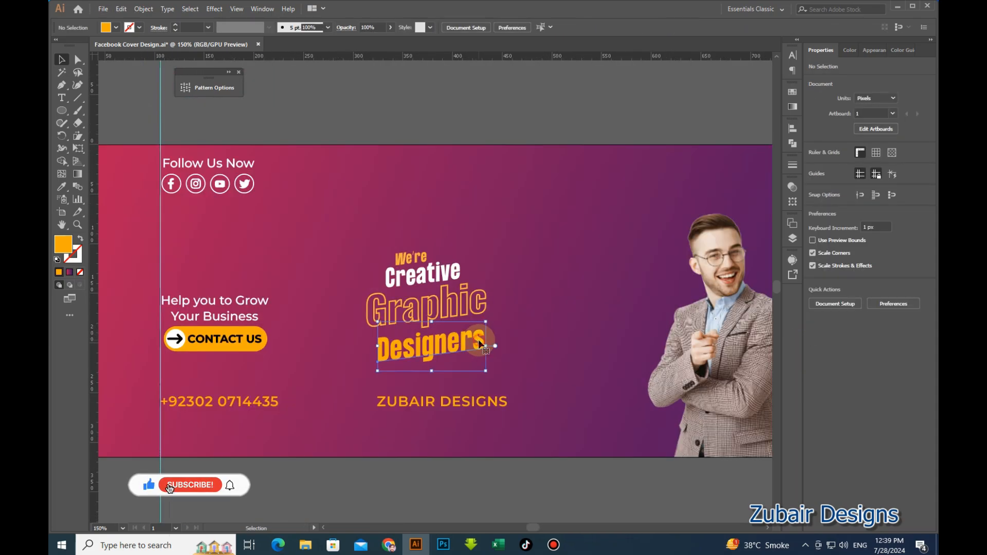
{"action": "left_click", "coordinate": [471, 307], "text": "shift"}
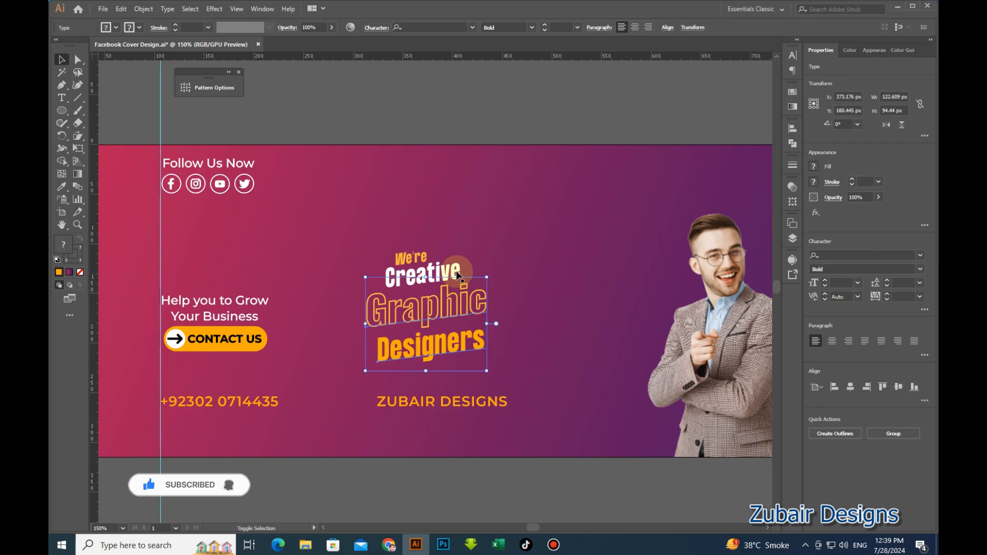
{"action": "left_click", "coordinate": [413, 265], "text": "shift"}
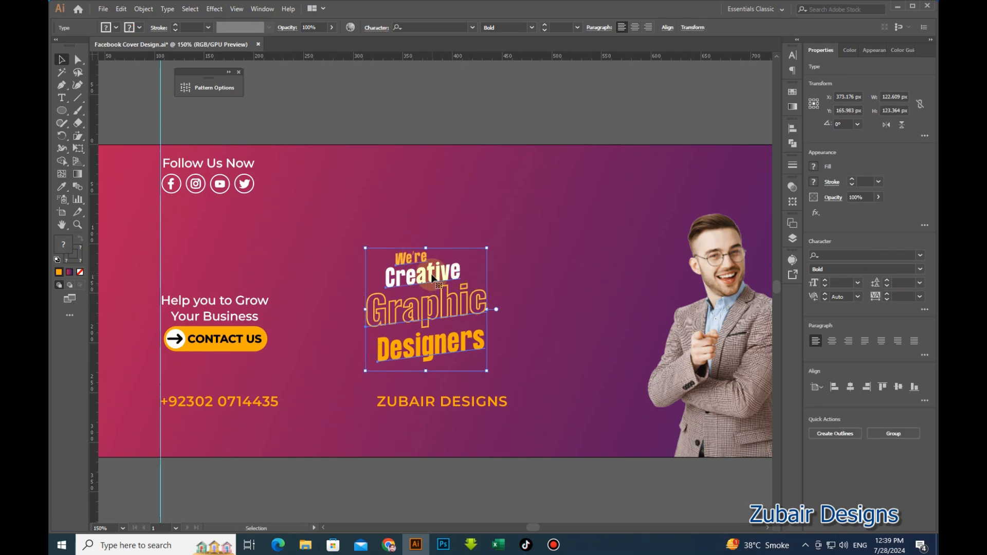
{"action": "left_click_drag", "start_coordinate": [429, 277], "coordinate": [479, 261]}
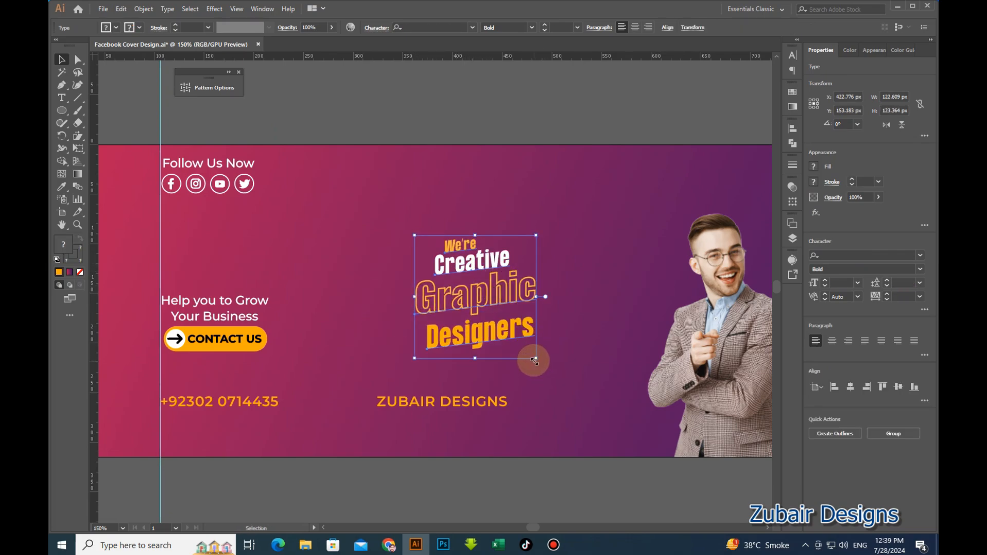
{"action": "left_click_drag", "start_coordinate": [536, 358], "coordinate": [517, 366]}
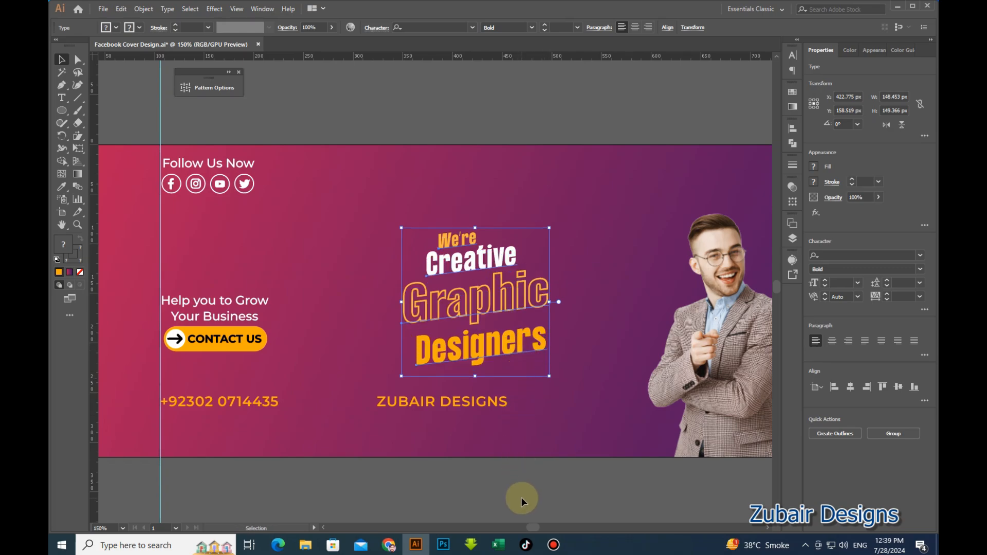
Nudge the phone number and brand name lines down, then shift the brand name right.
{"action": "left_click", "coordinate": [476, 402]}
{"action": "left_click", "coordinate": [276, 401], "text": "shift"}
{"action": "left_click_drag", "start_coordinate": [275, 402], "coordinate": [277, 406]}
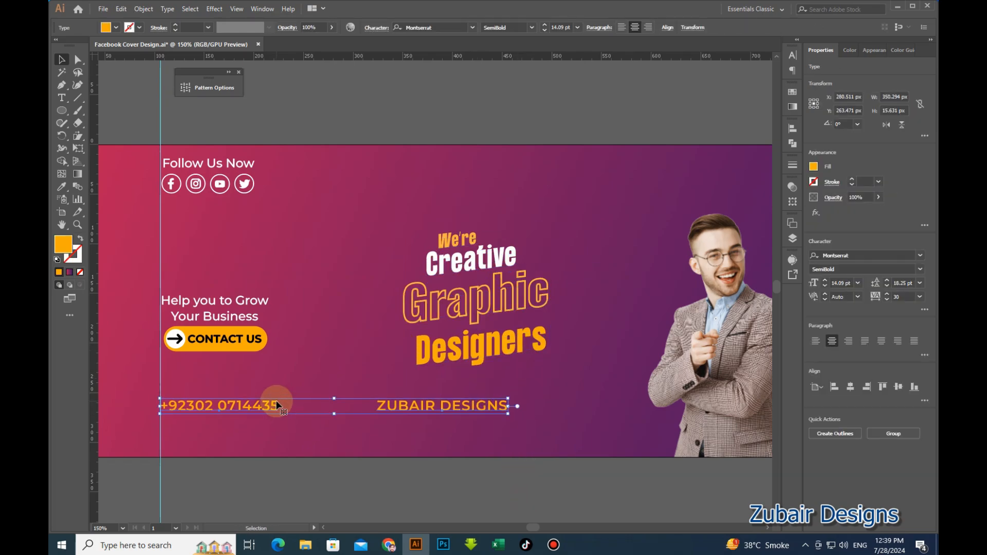
{"action": "key", "text": "Down"}
{"action": "key", "text": "Down"}
{"action": "key", "text": "Down"}
{"action": "key", "text": "Down"}
{"action": "key", "text": "Down"}
{"action": "key", "text": "Down"}
{"action": "key", "text": "Down"}
{"action": "key", "text": "Down"}
{"action": "key", "text": "Down"}
{"action": "key", "text": "Down"}
{"action": "key", "text": "Down"}
{"action": "key", "text": "Down"}
{"action": "key", "text": "Down"}
{"action": "key", "text": "Down"}
{"action": "key", "text": "Down"}
{"action": "key", "text": "Up"}
{"action": "key", "text": "Up"}
{"action": "left_click", "coordinate": [340, 411]}
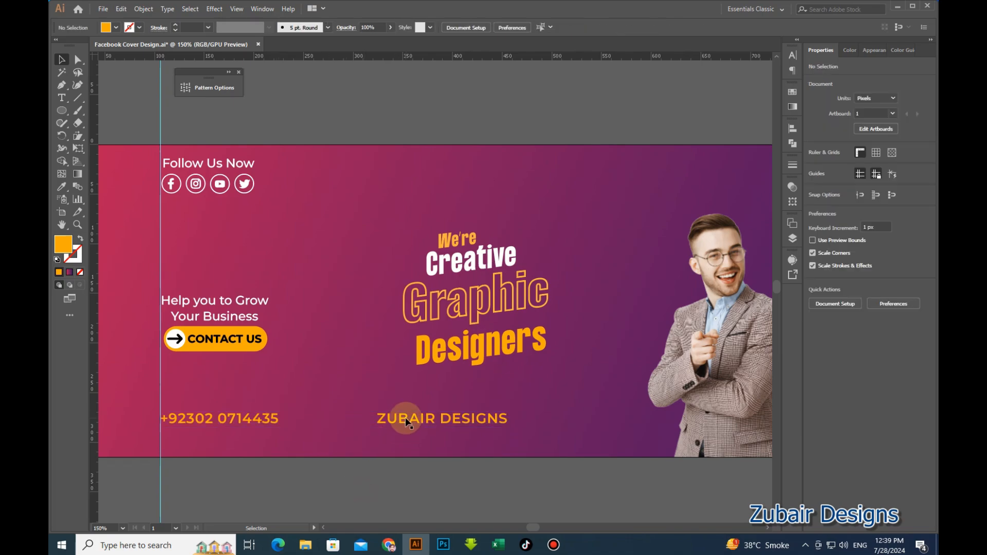
{"action": "left_click_drag", "start_coordinate": [406, 421], "coordinate": [441, 419]}
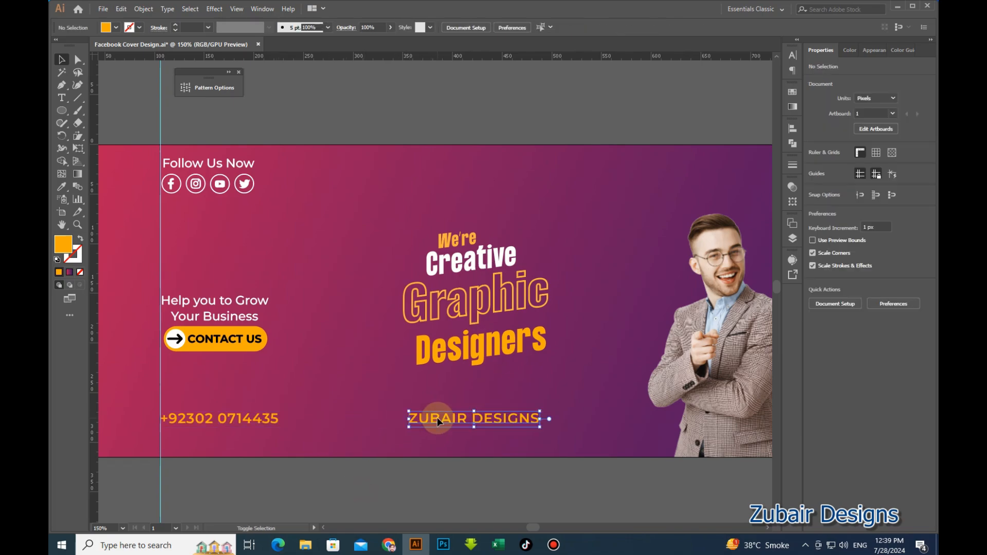
{"action": "left_click", "coordinate": [612, 101]}
Group the four headline words, enlarge the group slightly and nudge it up.
{"action": "left_click", "coordinate": [504, 348]}
{"action": "left_click", "coordinate": [492, 280], "text": "shift"}
{"action": "left_click", "coordinate": [484, 256], "text": "shift"}
{"action": "left_click", "coordinate": [470, 240], "text": "shift"}
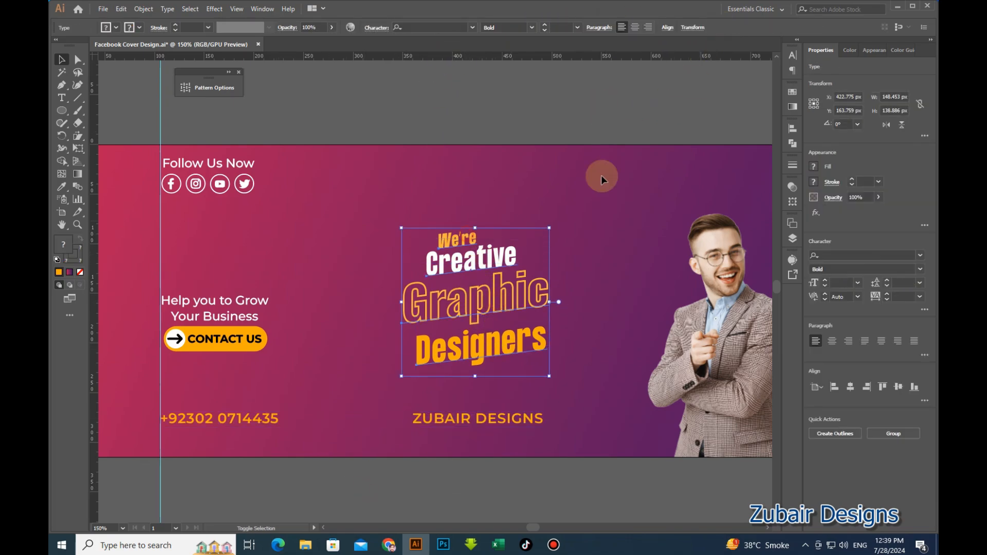
{"action": "key", "text": "Right"}
{"action": "key", "text": "Right"}
{"action": "key", "text": "Right"}
{"action": "key", "text": "Right"}
{"action": "left_click", "coordinate": [652, 77]}
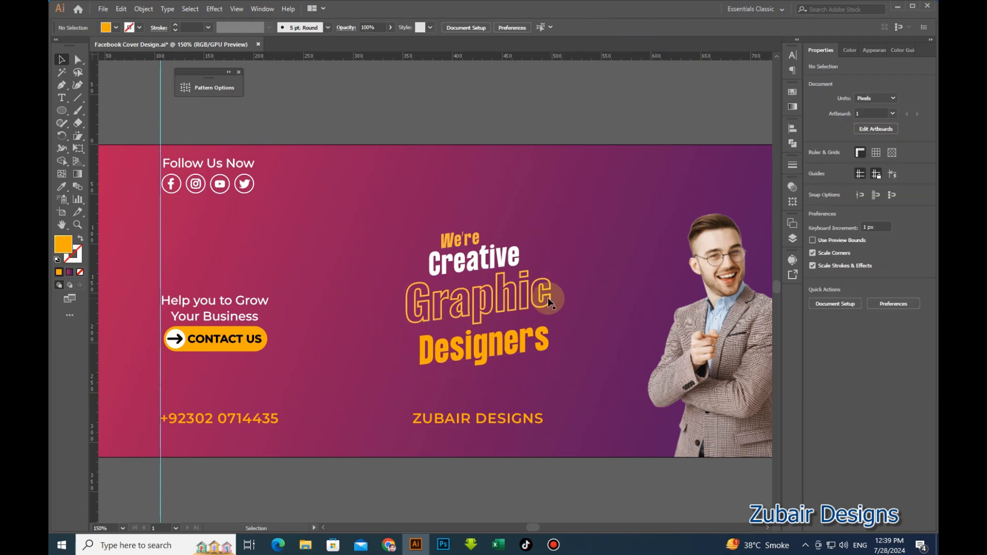
{"action": "left_click", "coordinate": [548, 298]}
{"action": "left_click_drag", "start_coordinate": [551, 220], "coordinate": [551, 199]}
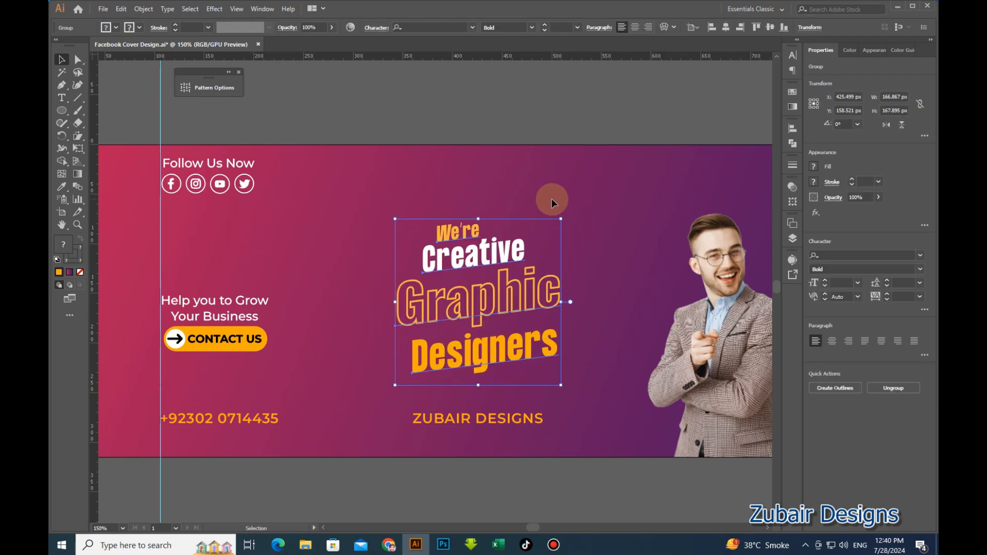
{"action": "key", "text": "Up"}
{"action": "key", "text": "Up"}
{"action": "key", "text": "Up"}
{"action": "key", "text": "Up"}
{"action": "key", "text": "Up"}
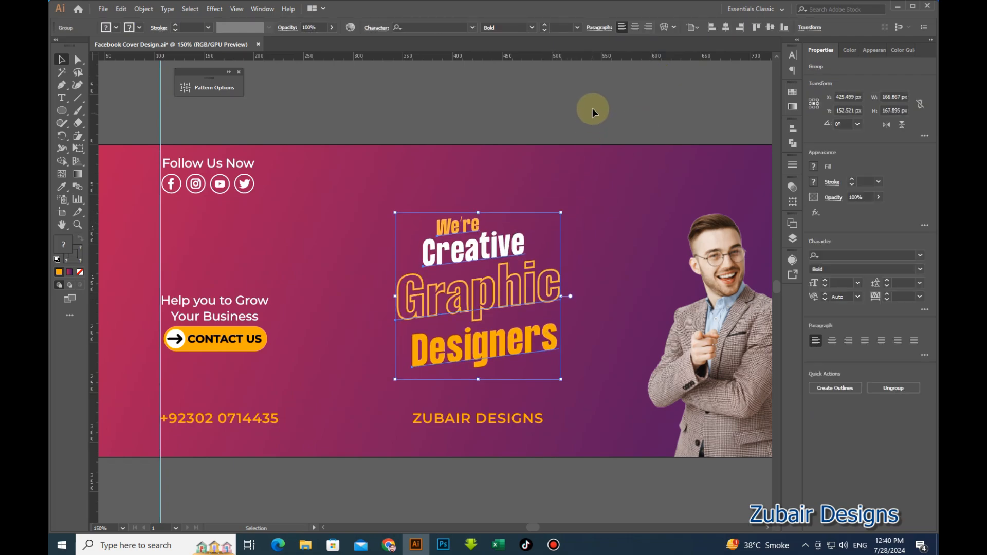
{"action": "left_click", "coordinate": [249, 233]}
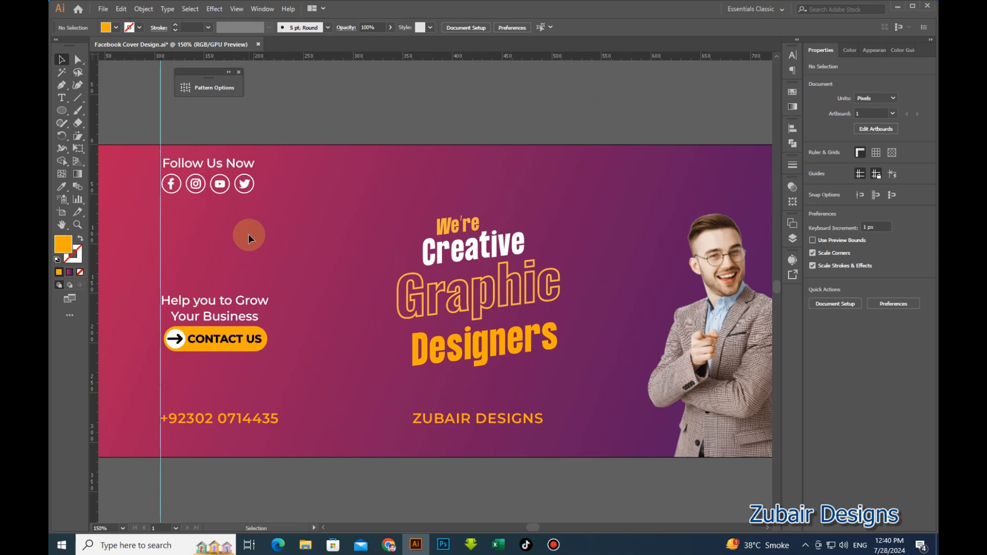
Nudge the social media icons and Follow Us Now heading down.
{"action": "left_click", "coordinate": [201, 178]}
{"action": "left_click", "coordinate": [201, 164], "text": "shift"}
{"action": "key", "text": "Down"}
{"action": "key", "text": "Down"}
{"action": "key", "text": "Down"}
{"action": "key", "text": "Down"}
{"action": "key", "text": "Down"}
{"action": "key", "text": "Down"}
{"action": "key", "text": "Down"}
{"action": "key", "text": "Down"}
{"action": "key", "text": "Down"}
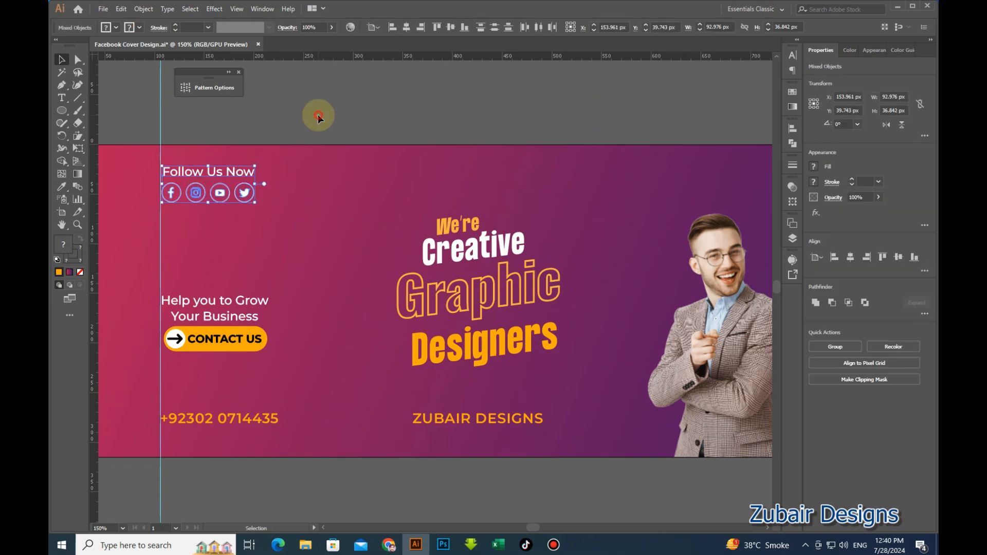
{"action": "left_click", "coordinate": [319, 118]}
Scale the CONTACT US button down to a smaller size.
{"action": "left_click", "coordinate": [205, 331]}
{"action": "key", "text": "ctrl+equal"}
{"action": "key", "text": "ctrl+equal"}
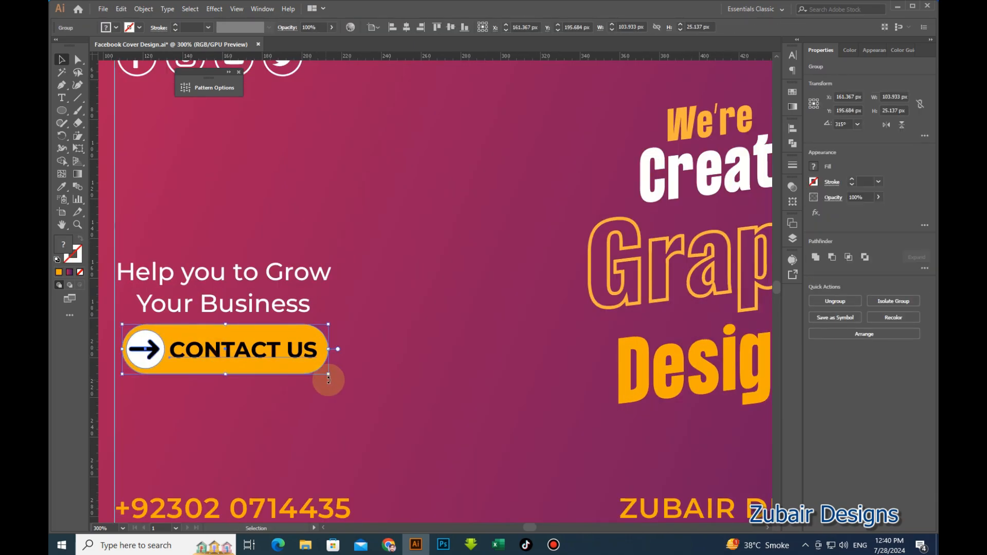
{"action": "left_click_drag", "start_coordinate": [328, 375], "coordinate": [275, 353]}
{"action": "left_click_drag", "start_coordinate": [316, 372], "coordinate": [302, 368]}
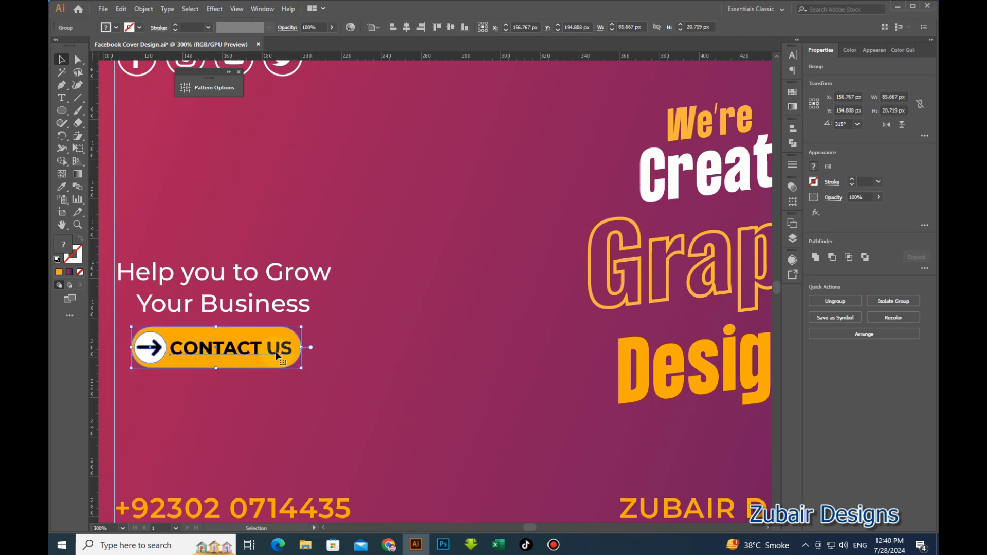
{"action": "left_click", "coordinate": [353, 362]}
{"action": "scroll", "coordinate": [233, 327], "scroll_direction": "down", "scroll_amount": 2}
{"action": "scroll", "coordinate": [255, 348], "scroll_direction": "up", "scroll_amount": 2}
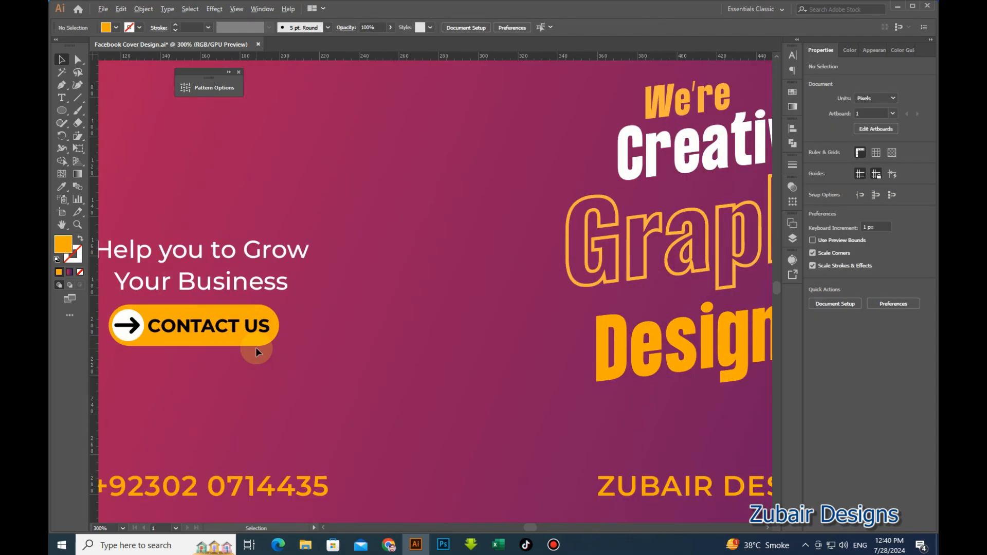
{"action": "left_click", "coordinate": [257, 341]}
{"action": "left_click_drag", "start_coordinate": [279, 346], "coordinate": [351, 366]}
{"action": "left_click", "coordinate": [273, 349]}
{"action": "left_click", "coordinate": [181, 299]}
Enlarge the model photo by dragging its corner handle.
{"action": "scroll", "coordinate": [180, 299], "scroll_direction": "down", "scroll_amount": 2}
{"action": "scroll", "coordinate": [180, 298], "scroll_direction": "down", "scroll_amount": 2}
{"action": "scroll", "coordinate": [262, 314], "scroll_direction": "up", "scroll_amount": 1}
{"action": "scroll", "coordinate": [435, 325], "scroll_direction": "up", "scroll_amount": 1}
{"action": "left_click", "coordinate": [609, 303]}
{"action": "left_click_drag", "start_coordinate": [564, 216], "coordinate": [542, 181]}
{"action": "left_click", "coordinate": [512, 458]}
{"action": "scroll", "coordinate": [451, 329], "scroll_direction": "down", "scroll_amount": 1}
{"action": "left_click", "coordinate": [449, 340]}
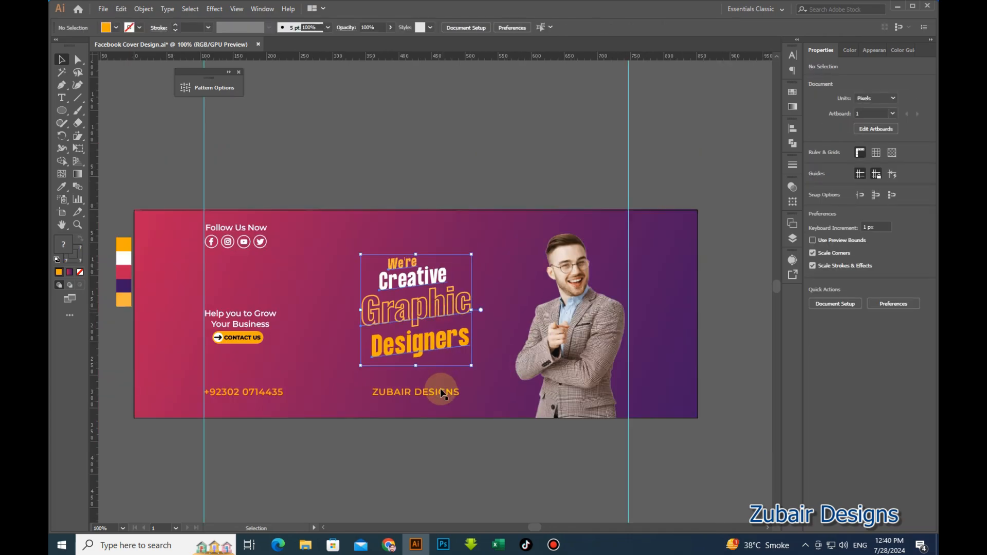
Shift the headline group and brand name slightly to the left.
{"action": "left_click", "coordinate": [440, 392], "text": "shift"}
{"action": "left_click_drag", "start_coordinate": [434, 320], "coordinate": [427, 320]}
{"action": "left_click", "coordinate": [403, 293]}
{"action": "scroll", "coordinate": [403, 293], "scroll_direction": "up", "scroll_amount": 1}
{"action": "left_click", "coordinate": [422, 331]}
{"action": "left_click", "coordinate": [490, 319]}
{"action": "scroll", "coordinate": [491, 319], "scroll_direction": "down", "scroll_amount": 1}
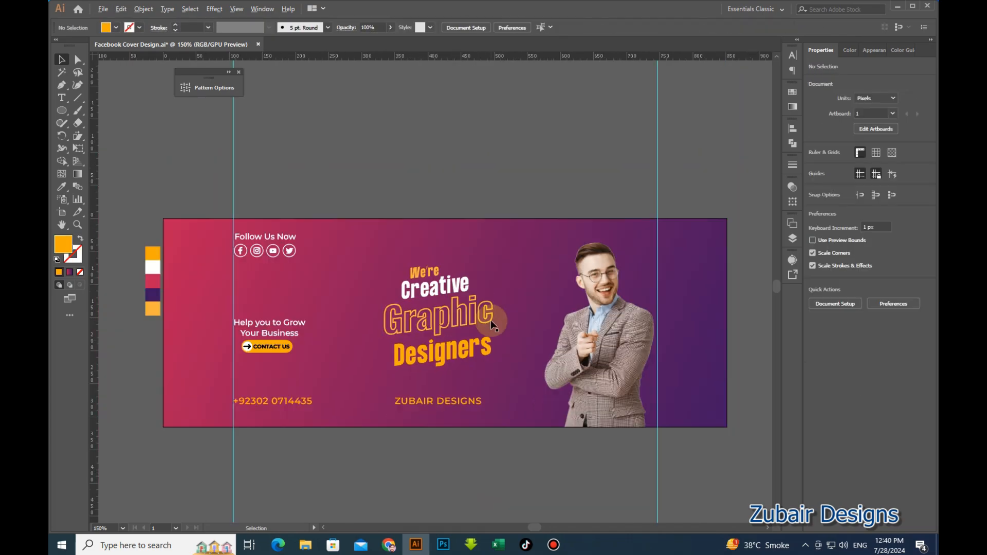
Place a yellow burst-lines group beside Creative and enlarge it slightly.
{"action": "left_click_drag", "start_coordinate": [453, 432], "coordinate": [485, 309]}
{"action": "scroll", "coordinate": [470, 360], "scroll_direction": "down", "scroll_amount": 1}
{"action": "left_click", "coordinate": [191, 386]}
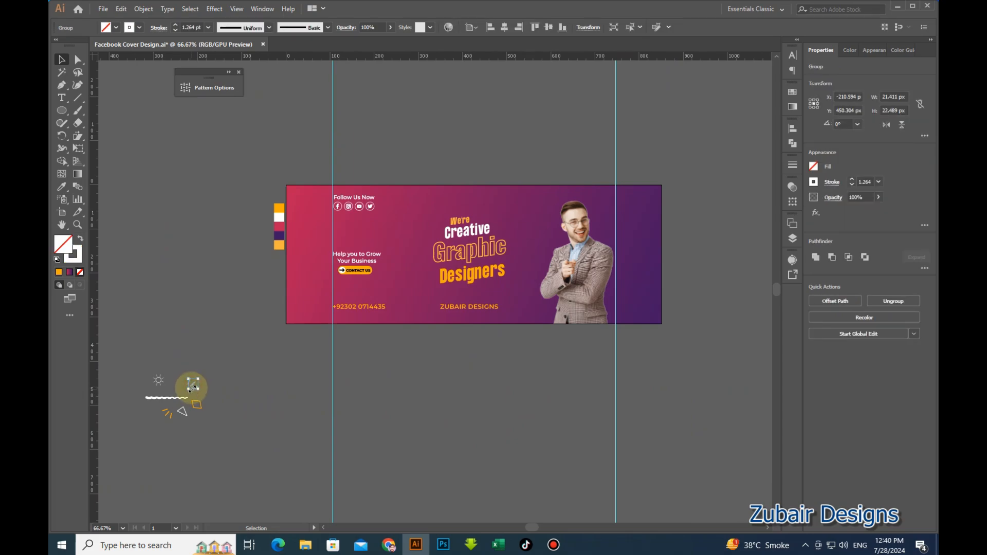
{"action": "left_click_drag", "start_coordinate": [194, 386], "coordinate": [495, 165]}
{"action": "scroll", "coordinate": [509, 233], "scroll_direction": "up", "scroll_amount": 3}
{"action": "left_click_drag", "start_coordinate": [480, 185], "coordinate": [484, 179]}
{"action": "scroll", "coordinate": [485, 183], "scroll_direction": "down", "scroll_amount": 3}
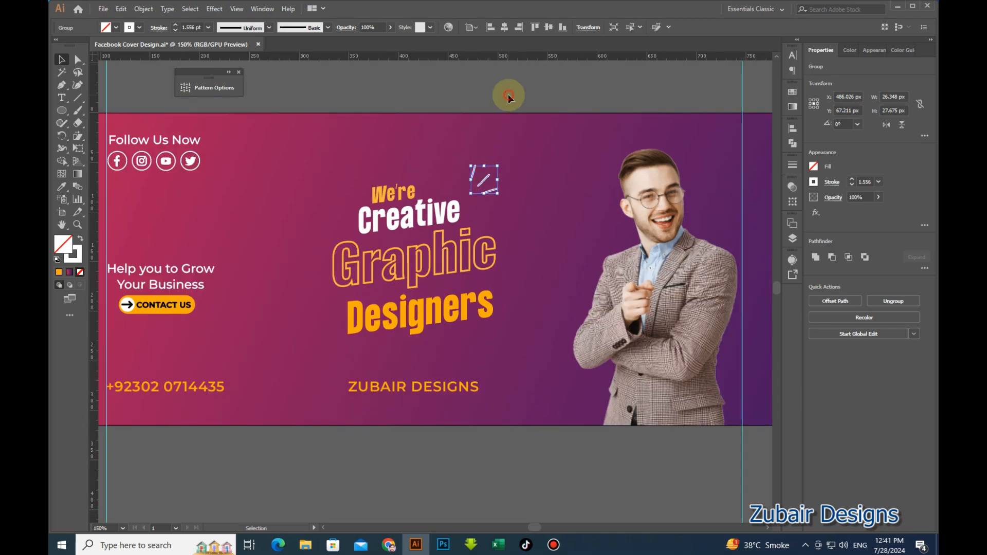
{"action": "left_click", "coordinate": [509, 97]}
Place a second yellow burst-lines group to the left of Designers.
{"action": "left_click_drag", "start_coordinate": [190, 392], "coordinate": [384, 282]}
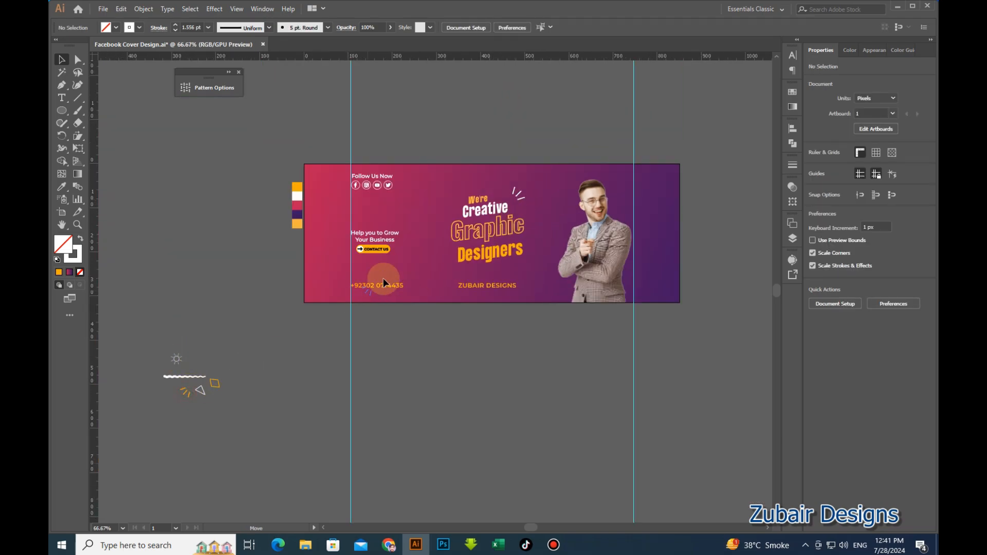
{"action": "left_click_drag", "start_coordinate": [442, 260], "coordinate": [446, 264]}
{"action": "scroll", "coordinate": [447, 263], "scroll_direction": "up", "scroll_amount": 3}
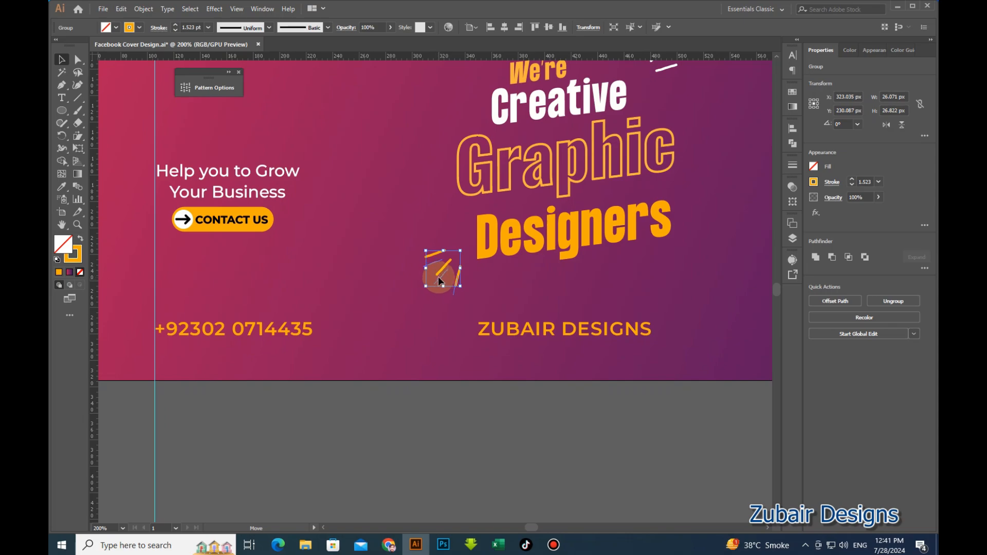
{"action": "left_click", "coordinate": [419, 313]}
{"action": "scroll", "coordinate": [427, 355], "scroll_direction": "down", "scroll_amount": 2}
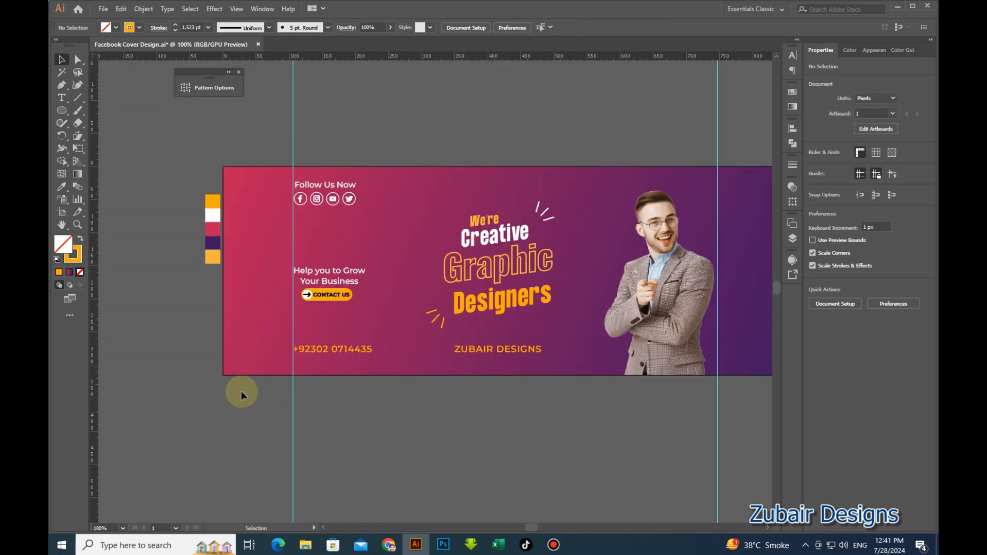
{"action": "scroll", "coordinate": [240, 390], "scroll_direction": "down", "scroll_amount": 1}
Arrange the square outline, triangle, sun and wavy line around the headline.
{"action": "left_click_drag", "start_coordinate": [154, 456], "coordinate": [366, 381]}
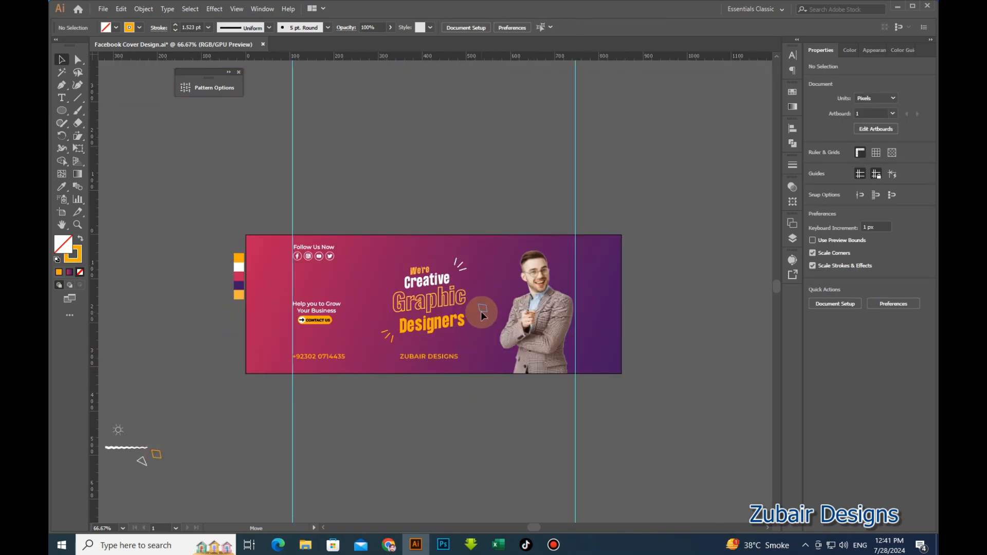
{"action": "left_click_drag", "start_coordinate": [480, 311], "coordinate": [476, 306]}
{"action": "left_click_drag", "start_coordinate": [146, 467], "coordinate": [411, 361]}
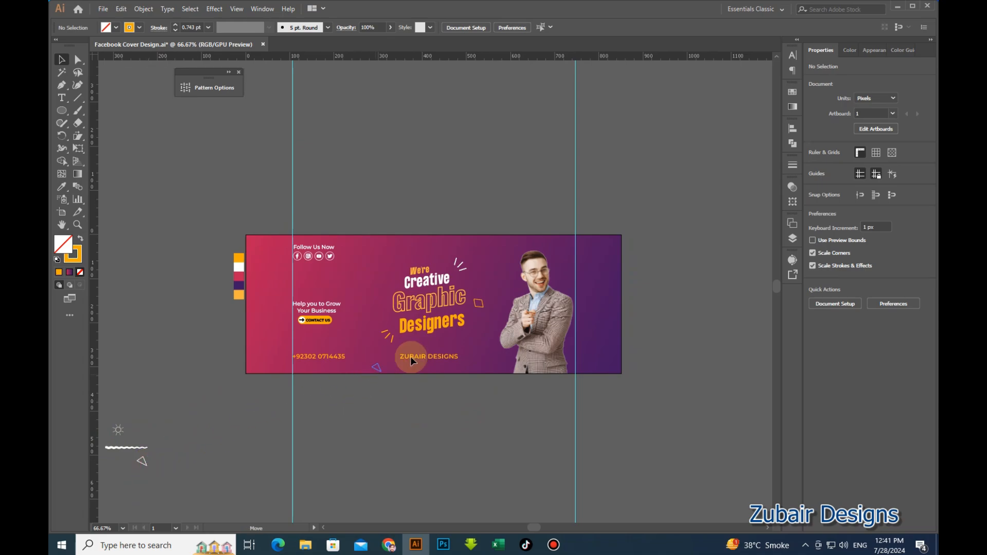
{"action": "left_click_drag", "start_coordinate": [478, 339], "coordinate": [478, 339]}
{"action": "left_click_drag", "start_coordinate": [118, 428], "coordinate": [128, 417]}
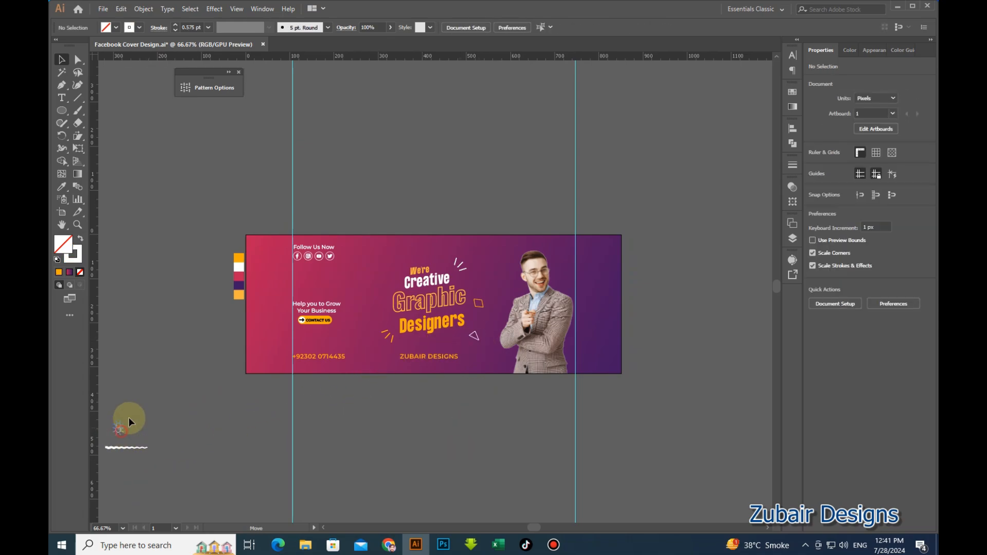
{"action": "left_click_drag", "start_coordinate": [387, 267], "coordinate": [387, 267]}
{"action": "left_click", "coordinate": [149, 444]}
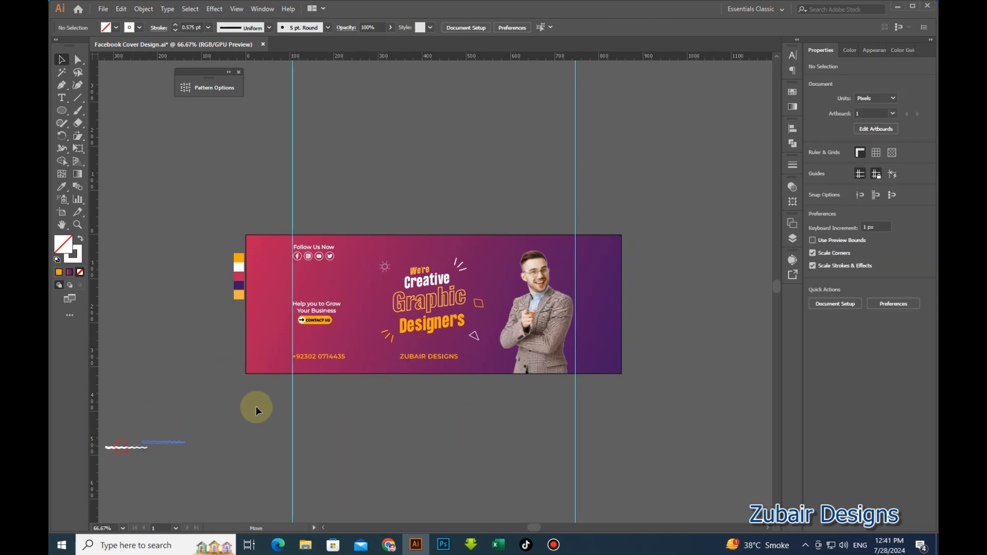
{"action": "left_click_drag", "start_coordinate": [426, 337], "coordinate": [430, 338]}
Shear the wavy line so it slants upward to the right.
{"action": "scroll", "coordinate": [435, 337], "scroll_direction": "up", "scroll_amount": 4}
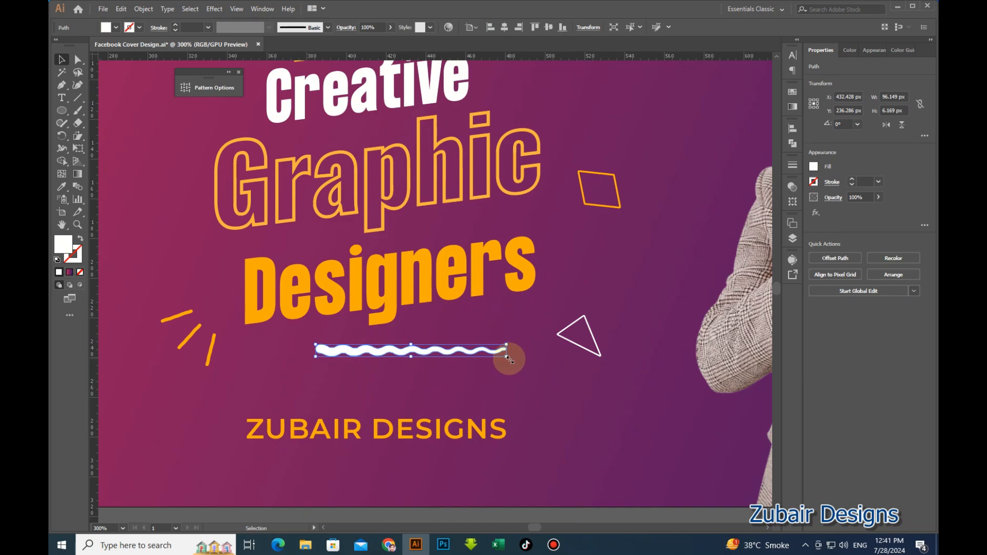
{"action": "left_click", "coordinate": [78, 136]}
{"action": "mouse_move", "coordinate": [403, 368]}
{"action": "left_mouse_down"}
{"action": "mouse_move", "coordinate": [500, 346]}
{"action": "mouse_move", "coordinate": [497, 335]}
{"action": "left_mouse_up"}
{"action": "double_click", "coordinate": [61, 70]}
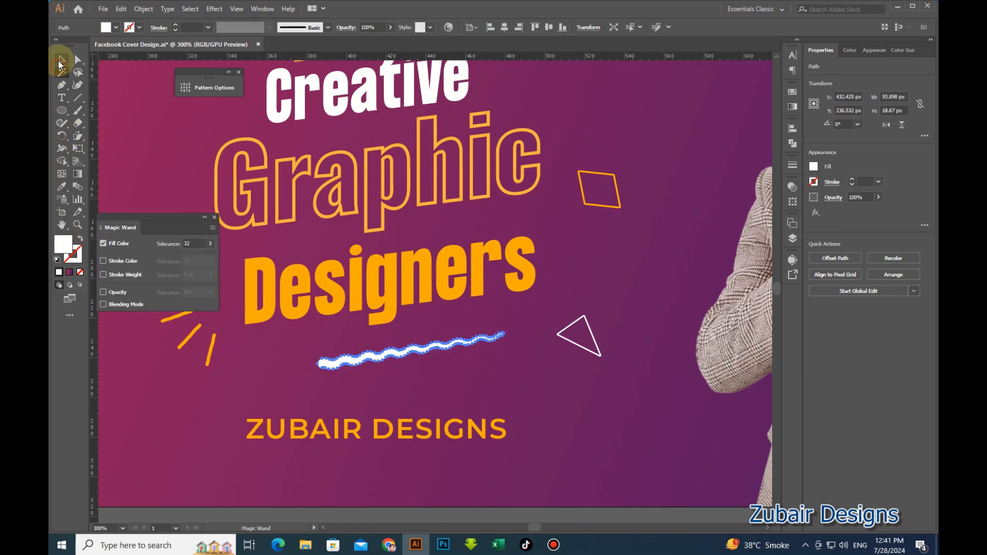
{"action": "left_click", "coordinate": [62, 60]}
{"action": "left_click", "coordinate": [205, 217]}
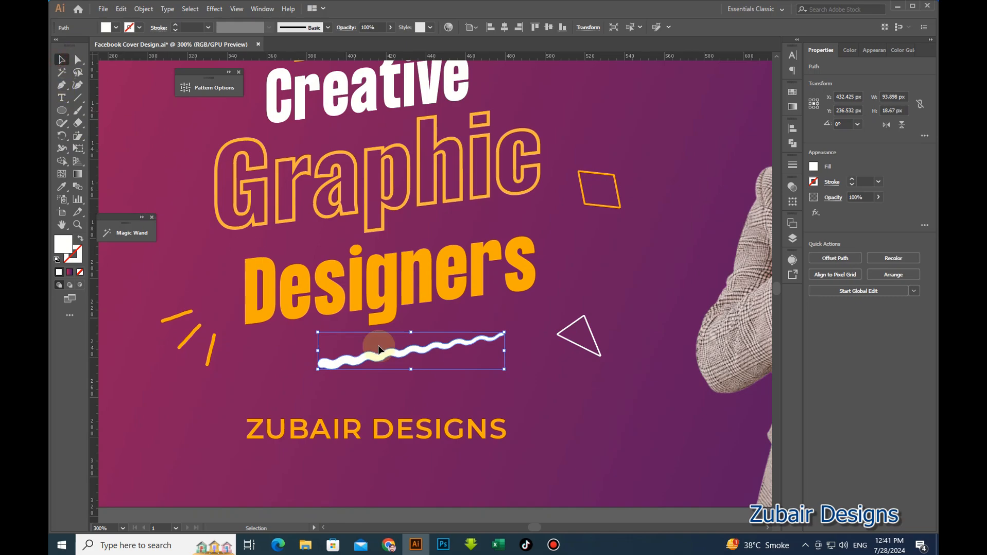
Shrink and slightly rotate the wavy line to sit beneath Designers.
{"action": "left_click", "coordinate": [413, 402]}
{"action": "left_click_drag", "start_coordinate": [418, 349], "coordinate": [425, 332]}
{"action": "mouse_move", "coordinate": [511, 353]}
{"action": "left_mouse_down"}
{"action": "mouse_move", "coordinate": [480, 338]}
{"action": "mouse_move", "coordinate": [484, 322]}
{"action": "mouse_move", "coordinate": [511, 337]}
{"action": "mouse_move", "coordinate": [492, 340]}
{"action": "mouse_move", "coordinate": [497, 315]}
{"action": "mouse_move", "coordinate": [542, 336]}
{"action": "left_mouse_up"}
{"action": "left_click", "coordinate": [533, 363]}
{"action": "scroll", "coordinate": [477, 381], "scroll_direction": "down", "scroll_amount": 2}
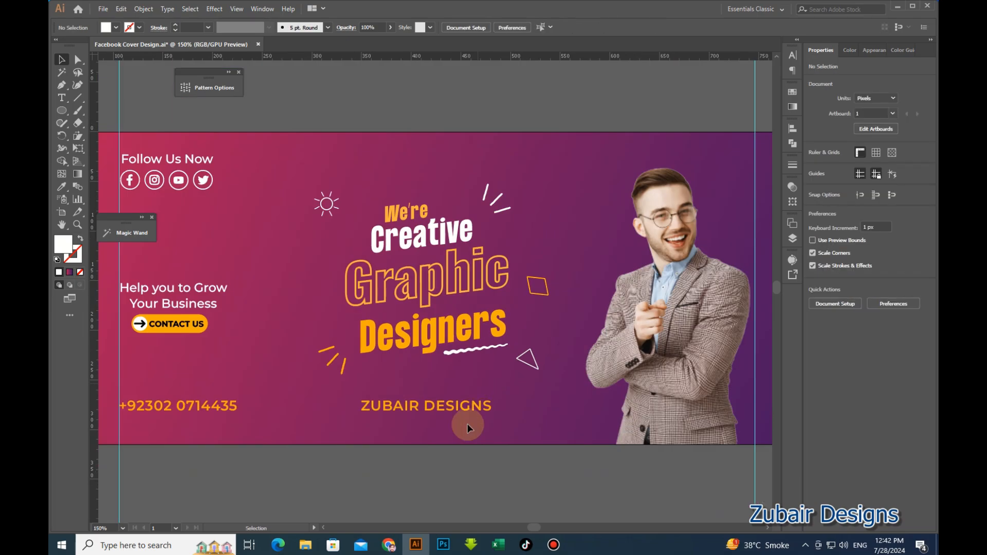
{"action": "scroll", "coordinate": [458, 388], "scroll_direction": "up", "scroll_amount": 1}
{"action": "scroll", "coordinate": [458, 387], "scroll_direction": "up", "scroll_amount": 1}
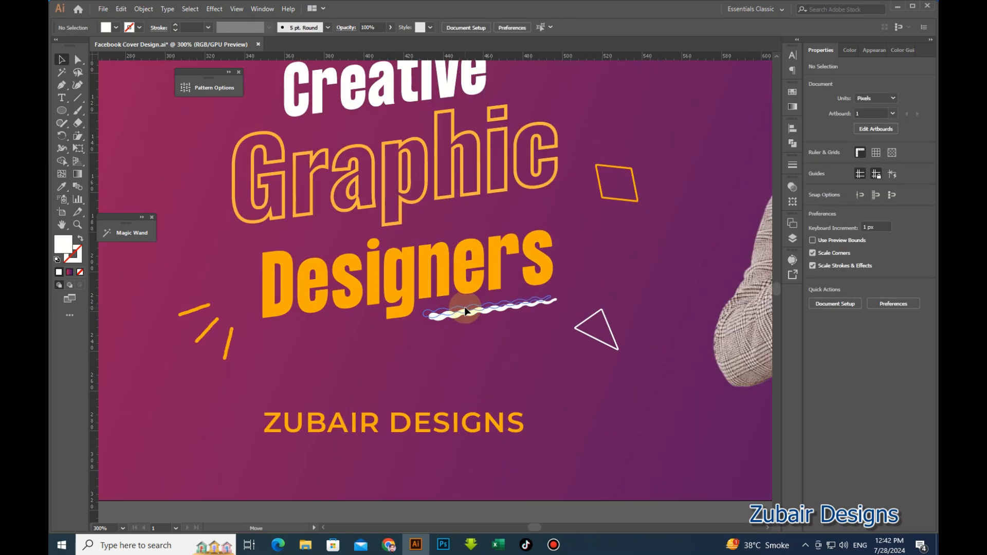
{"action": "scroll", "coordinate": [385, 379], "scroll_direction": "down", "scroll_amount": 2}
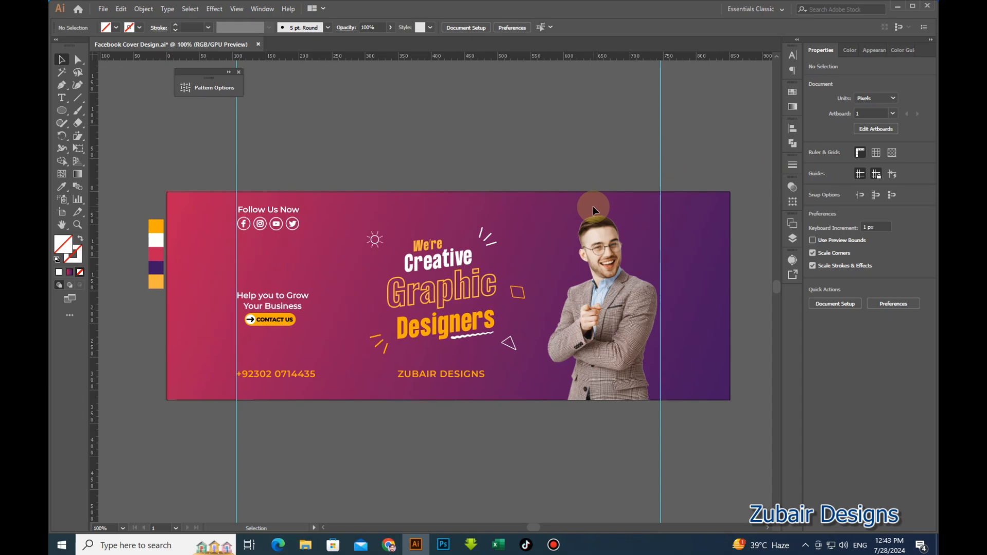
Paste the starry nebula image and shrink it proportionally near the cover.
{"action": "key", "text": "ctrl+v"}
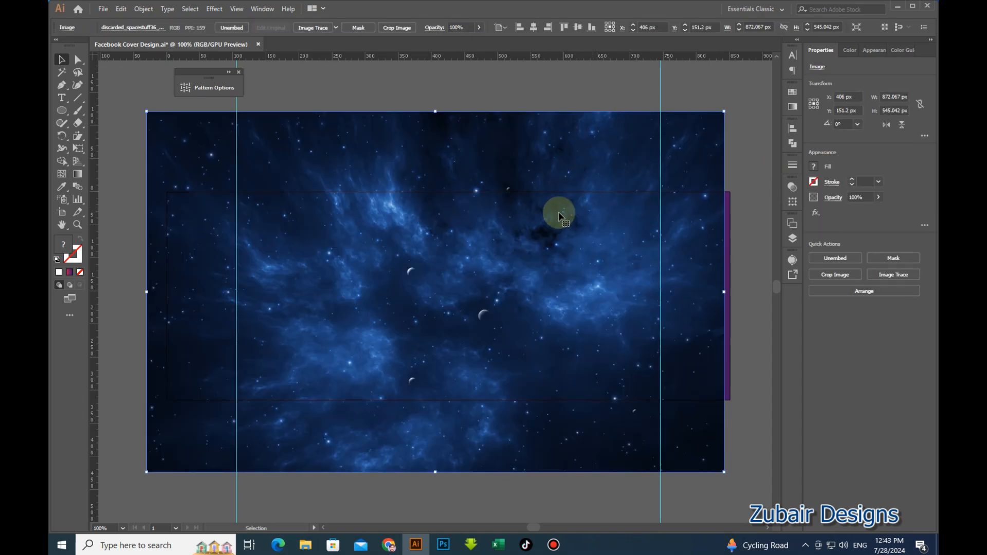
{"action": "scroll", "coordinate": [546, 215], "scroll_direction": "down", "scroll_amount": 1}
{"action": "left_click_drag", "start_coordinate": [545, 223], "coordinate": [486, 390]}
{"action": "left_click_drag", "start_coordinate": [605, 314], "coordinate": [582, 348]}
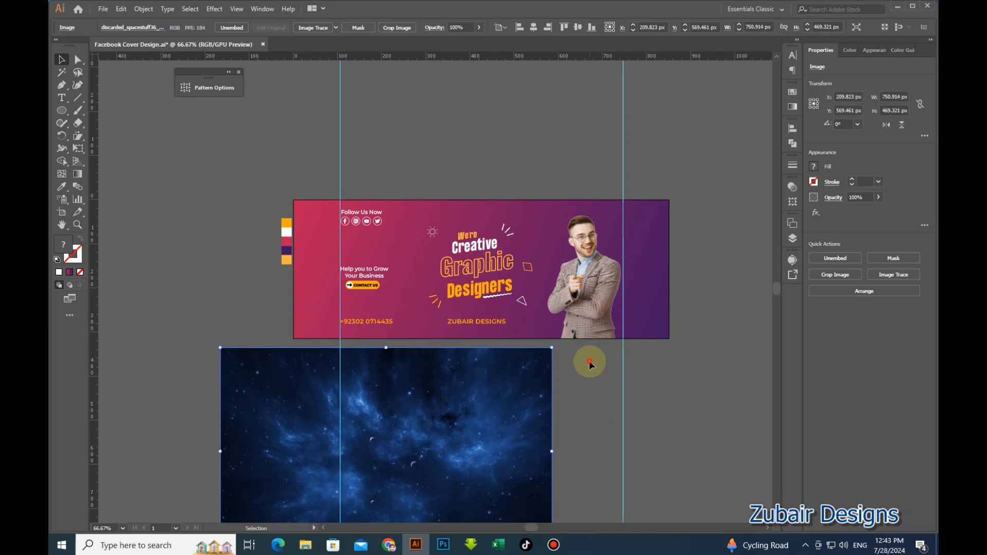
{"action": "left_click", "coordinate": [590, 364]}
{"action": "scroll", "coordinate": [500, 326], "scroll_direction": "up", "scroll_amount": 1}
{"action": "scroll", "coordinate": [478, 319], "scroll_direction": "down", "scroll_amount": 1}
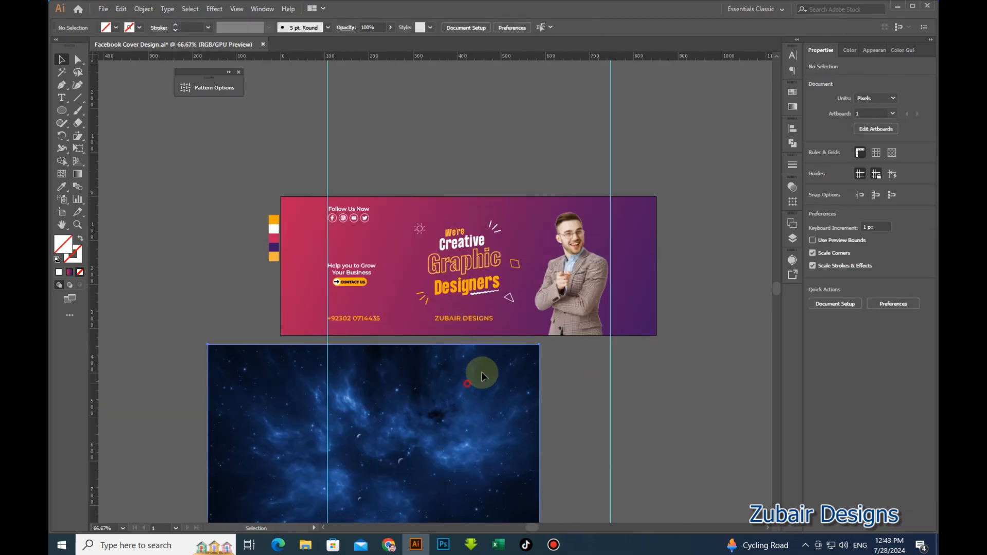
{"action": "left_click_drag", "start_coordinate": [481, 371], "coordinate": [539, 206]}
Enlarge the nebula image to span the banner's width.
{"action": "left_click", "coordinate": [615, 276]}
{"action": "left_click_drag", "start_coordinate": [614, 274], "coordinate": [658, 273]}
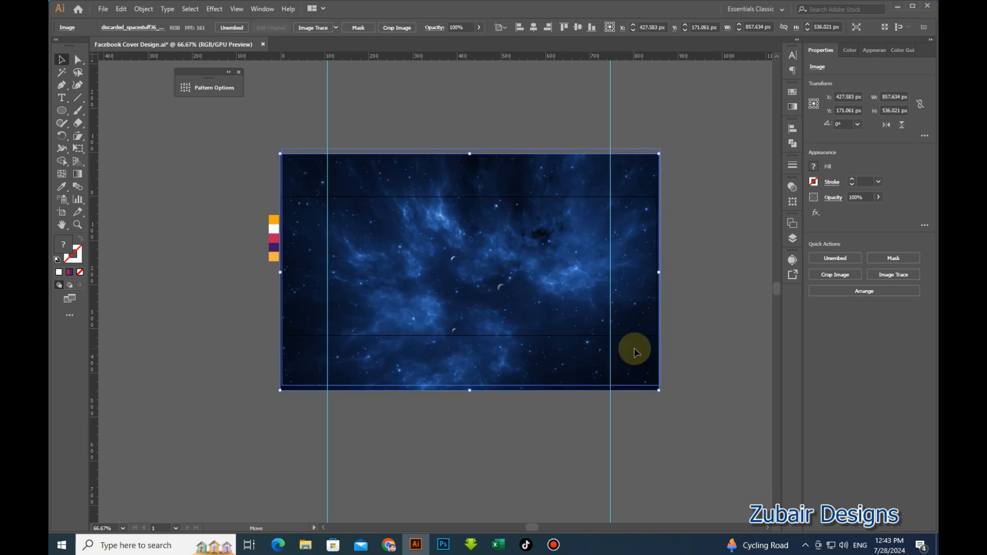
{"action": "left_click_drag", "start_coordinate": [632, 353], "coordinate": [634, 344]}
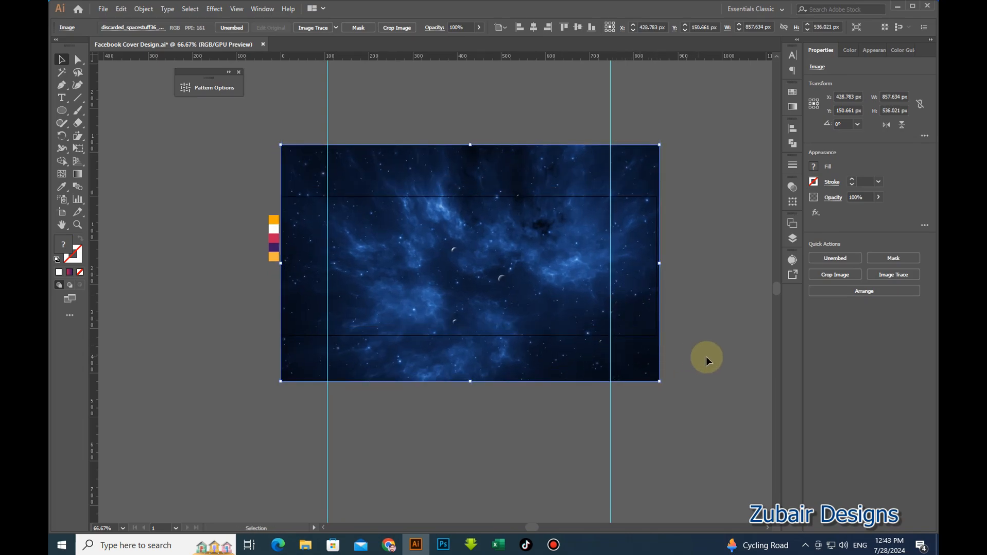
{"action": "left_click", "coordinate": [534, 29]}
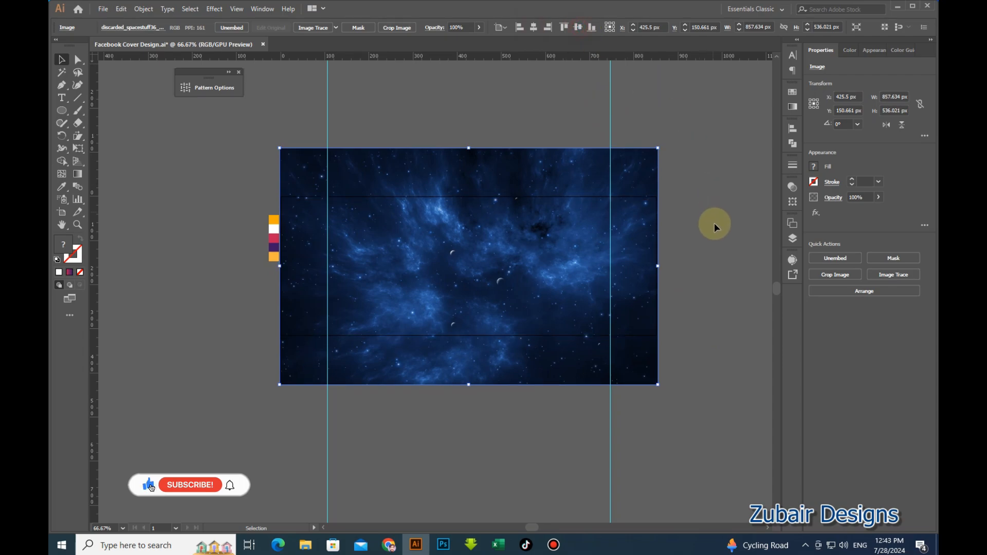
{"action": "left_click", "coordinate": [701, 247]}
{"action": "left_click", "coordinate": [645, 282]}
Set the nebula image's opacity to 20%.
{"action": "scroll", "coordinate": [645, 281], "scroll_direction": "up", "scroll_amount": 1}
{"action": "left_click", "coordinate": [864, 198]}
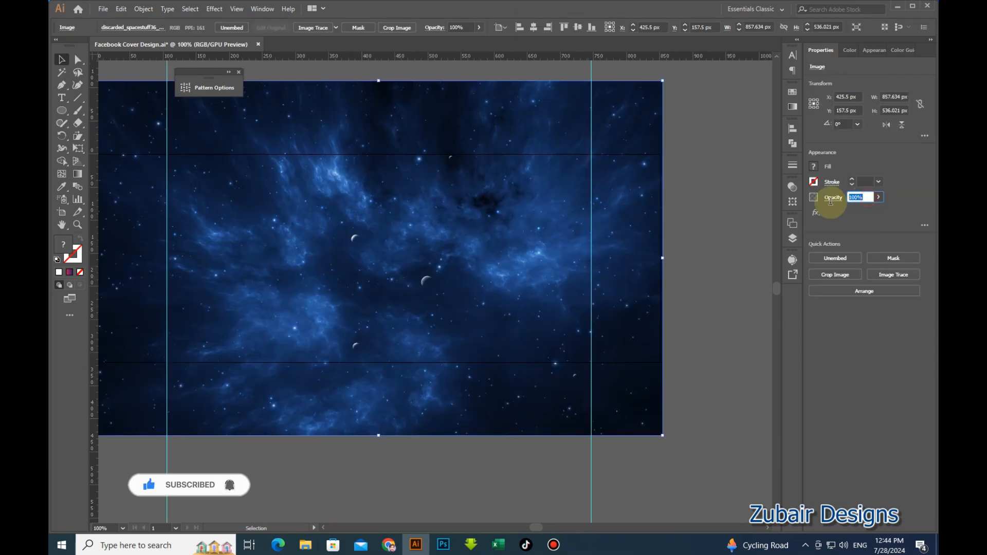
{"action": "type", "text": "20"}
{"action": "key", "text": "Return"}
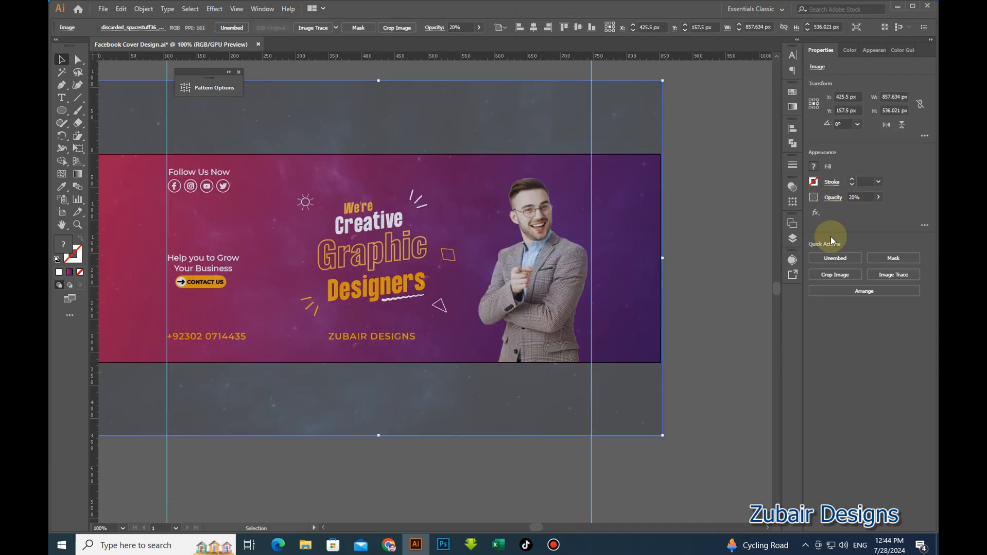
{"action": "left_click", "coordinate": [705, 307]}
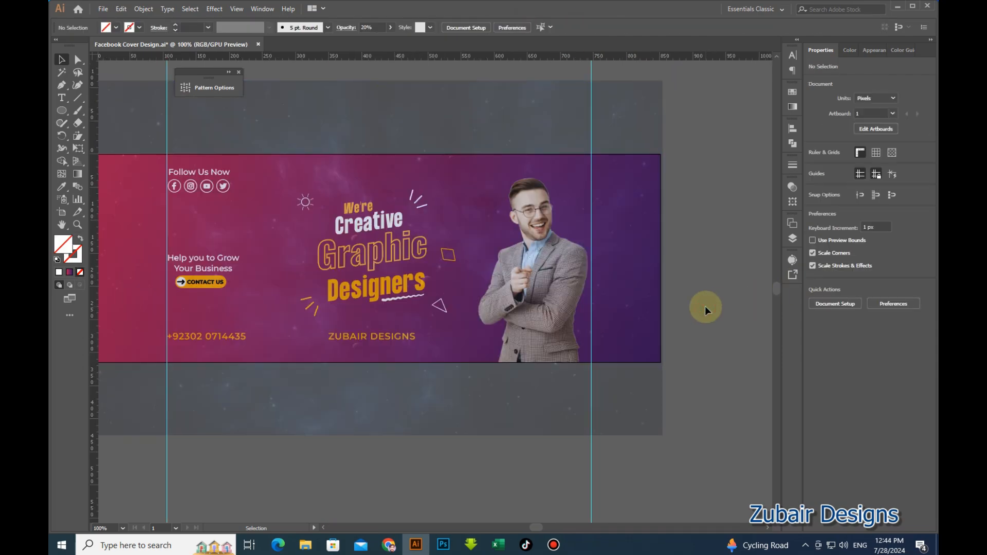
Move the faded nebula image straight down so it sits mostly below the cover.
{"action": "left_click", "coordinate": [632, 309]}
{"action": "left_click", "coordinate": [669, 347]}
{"action": "left_click", "coordinate": [647, 349]}
{"action": "scroll", "coordinate": [642, 353], "scroll_direction": "down", "scroll_amount": 1}
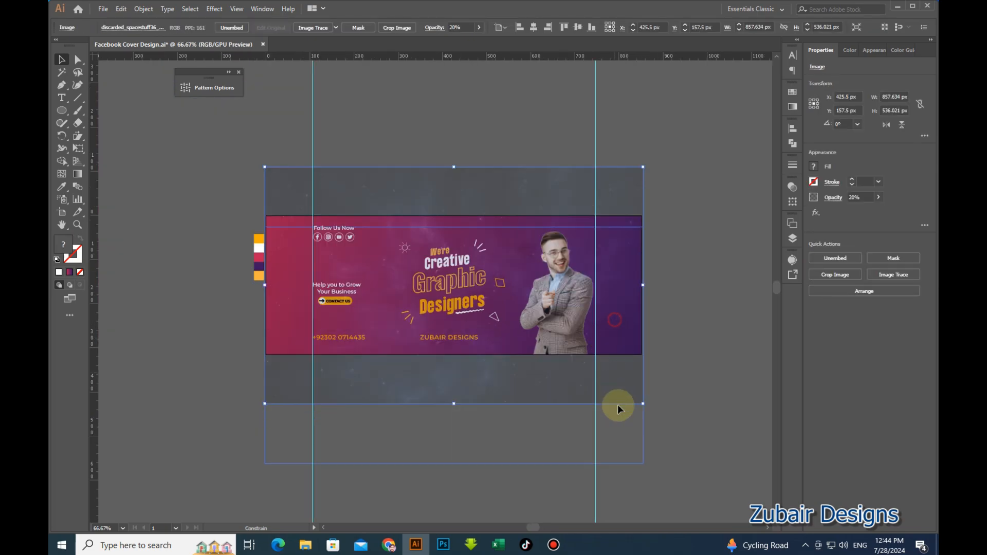
{"action": "left_click_drag", "start_coordinate": [621, 438], "coordinate": [621, 438]}
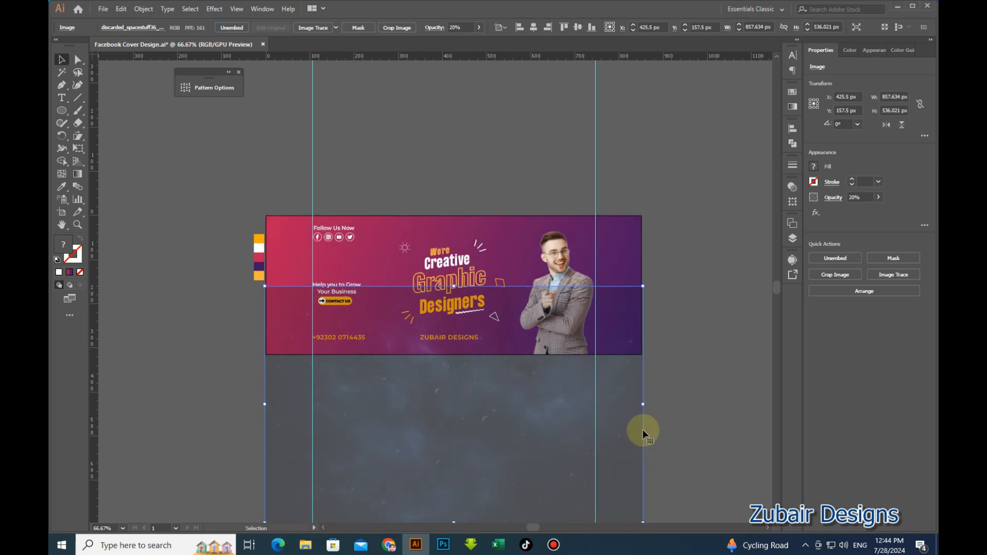
{"action": "left_click", "coordinate": [621, 268]}
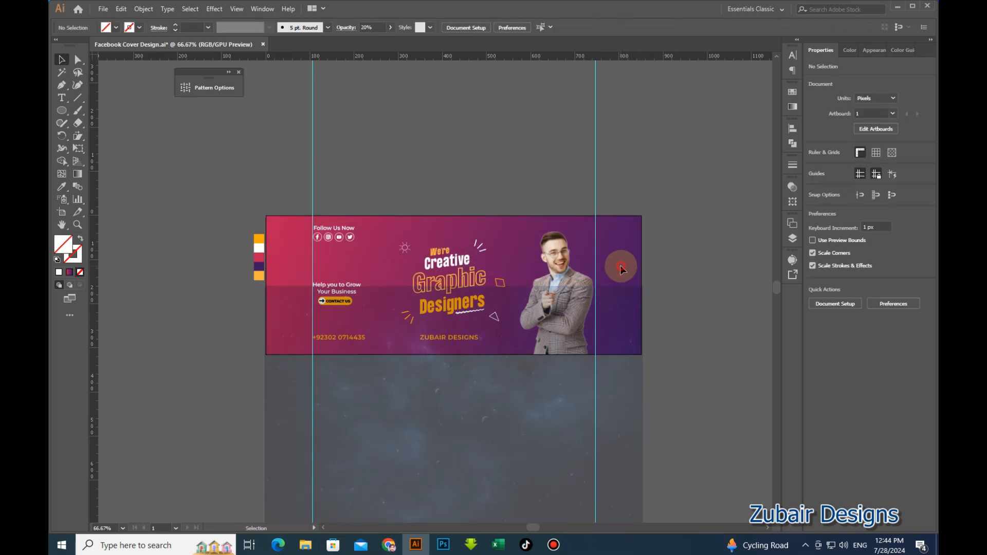
Nudge the gradient rectangle, then center the starry image vertically on the artboard.
{"action": "left_click", "coordinate": [628, 264]}
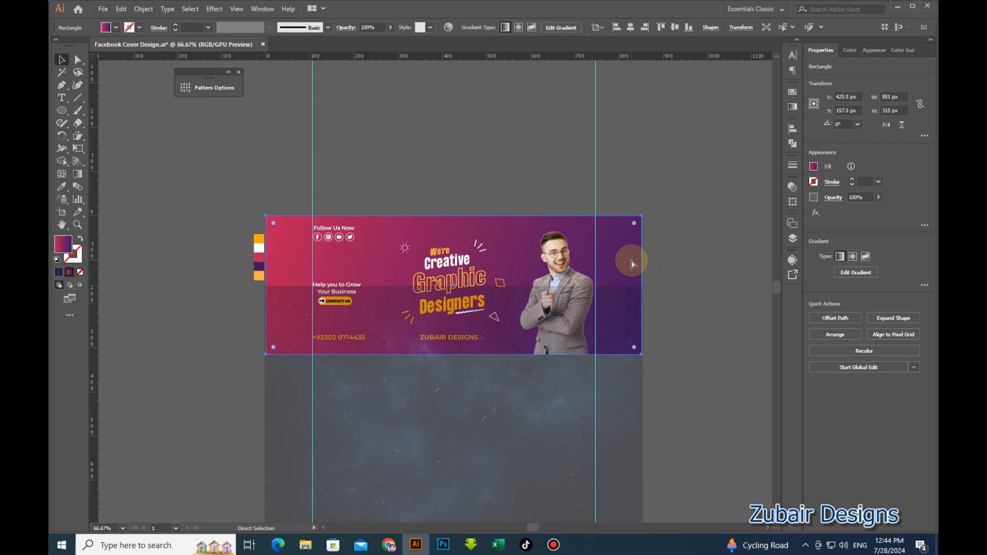
{"action": "mouse_move", "coordinate": [628, 283]}
{"action": "left_mouse_down"}
{"action": "mouse_move", "coordinate": [625, 403]}
{"action": "mouse_move", "coordinate": [629, 292]}
{"action": "left_mouse_up"}
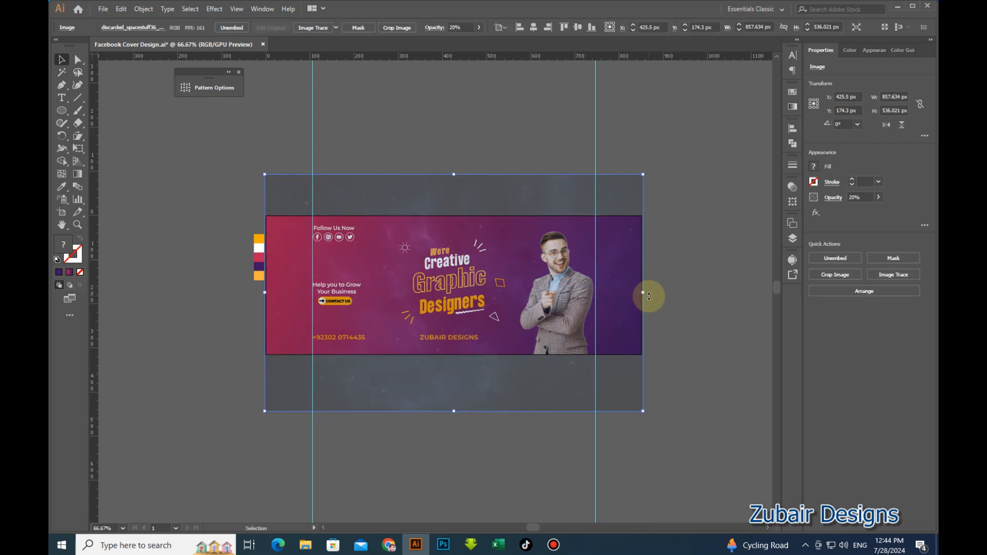
{"action": "key", "text": "ctrl+shift+a"}
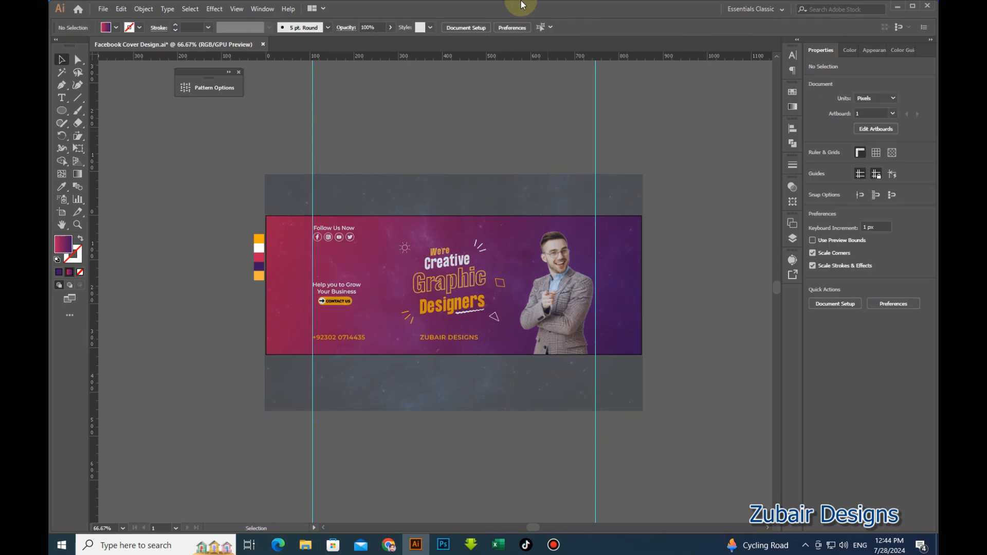
{"action": "left_click", "coordinate": [546, 183]}
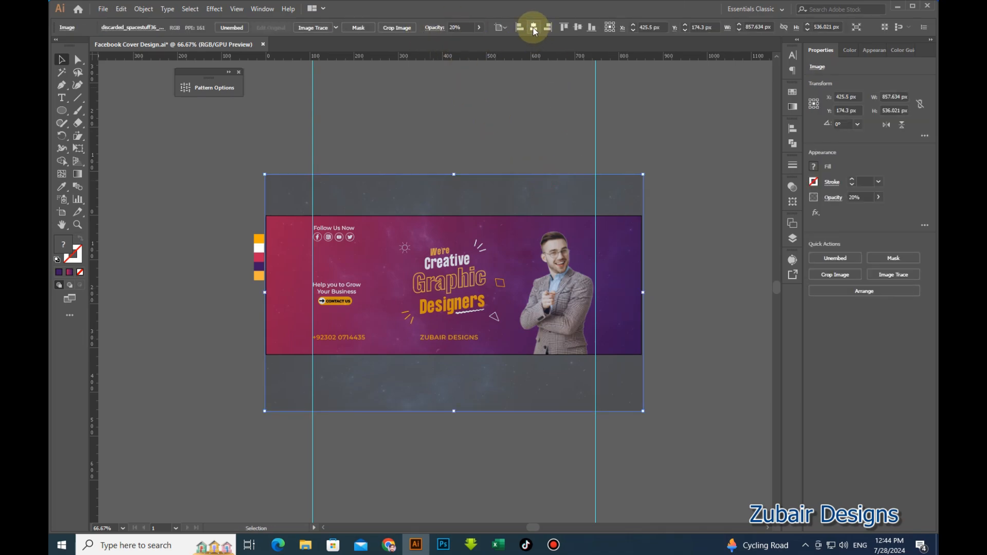
{"action": "left_click", "coordinate": [576, 27]}
Clip the starry image to a front copy of the 851 × 315 px gradient rectangle.
{"action": "left_click", "coordinate": [665, 152]}
{"action": "key", "text": "ctrl+f"}
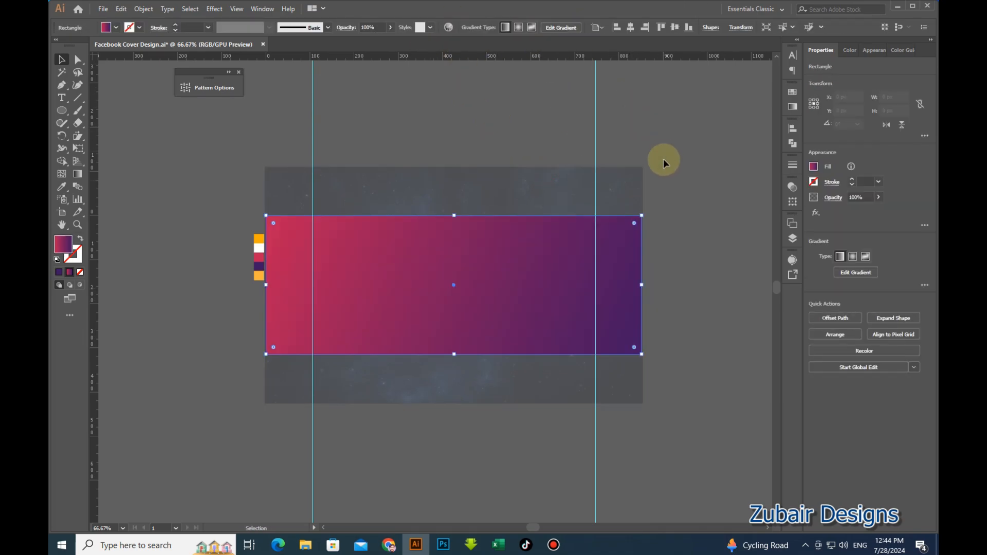
{"action": "left_click", "coordinate": [670, 193]}
{"action": "left_click", "coordinate": [623, 260]}
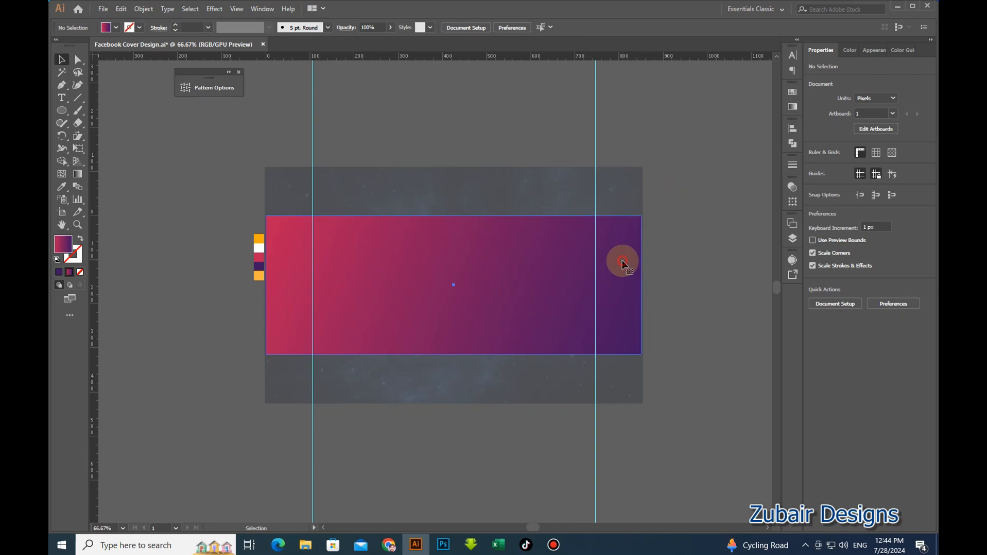
{"action": "left_click", "coordinate": [628, 194], "text": "shift"}
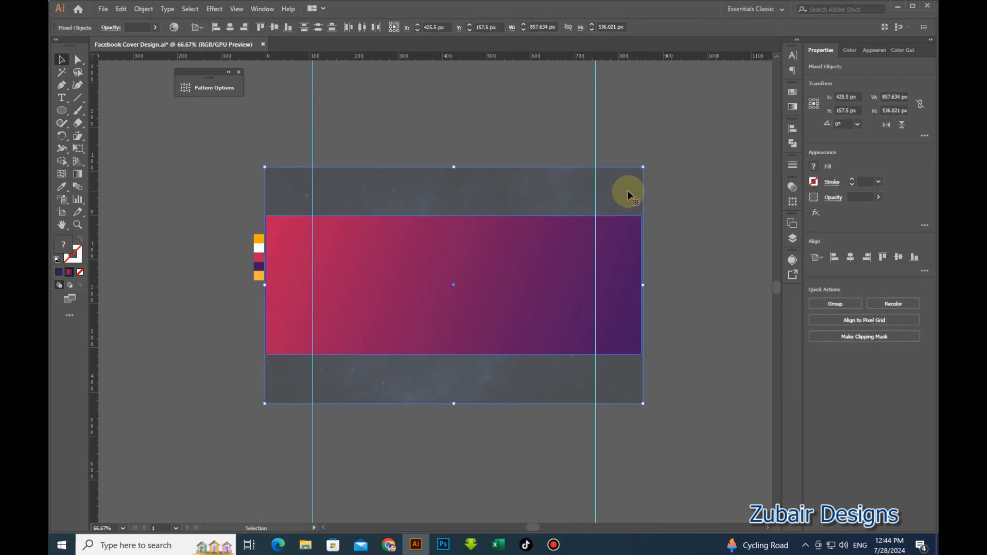
{"action": "right_click", "coordinate": [628, 194]}
{"action": "left_click", "coordinate": [659, 267]}
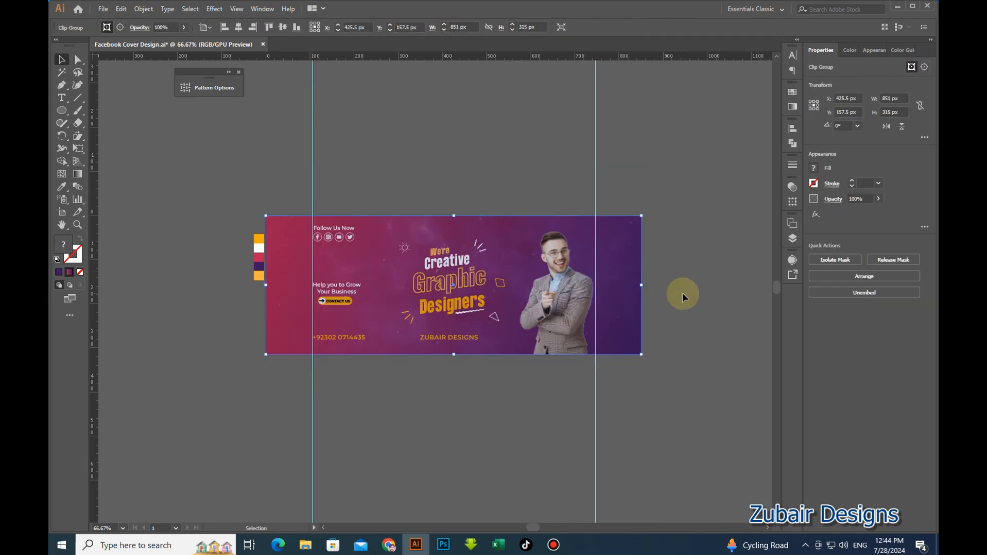
{"action": "left_click", "coordinate": [683, 292]}
{"action": "left_click", "coordinate": [633, 284]}
{"action": "key", "text": "ctrl+1"}
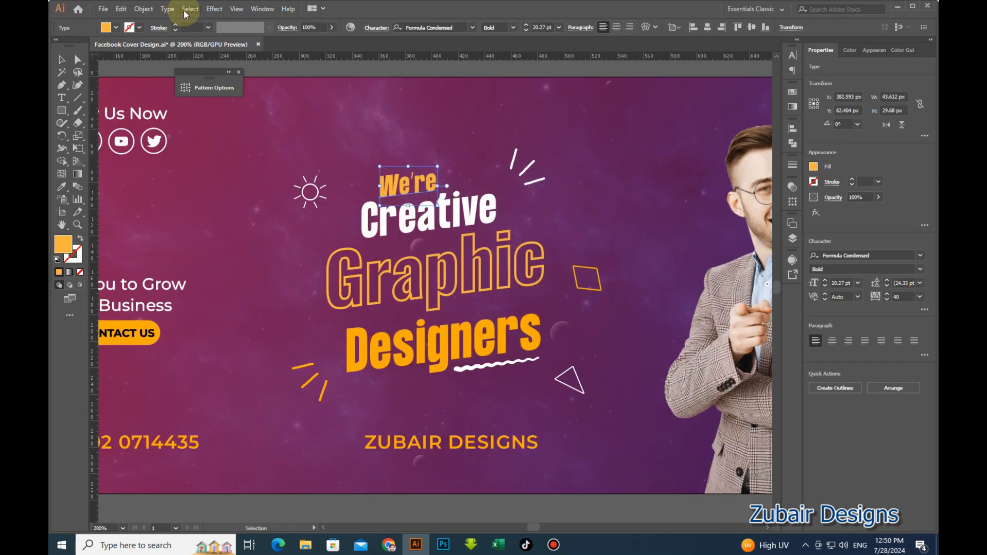
Add a drop shadow to 'We're' at 20% opacity with 1 px X and Y offsets.
{"action": "left_click", "coordinate": [214, 9]}
{"action": "mouse_move", "coordinate": [244, 140]}
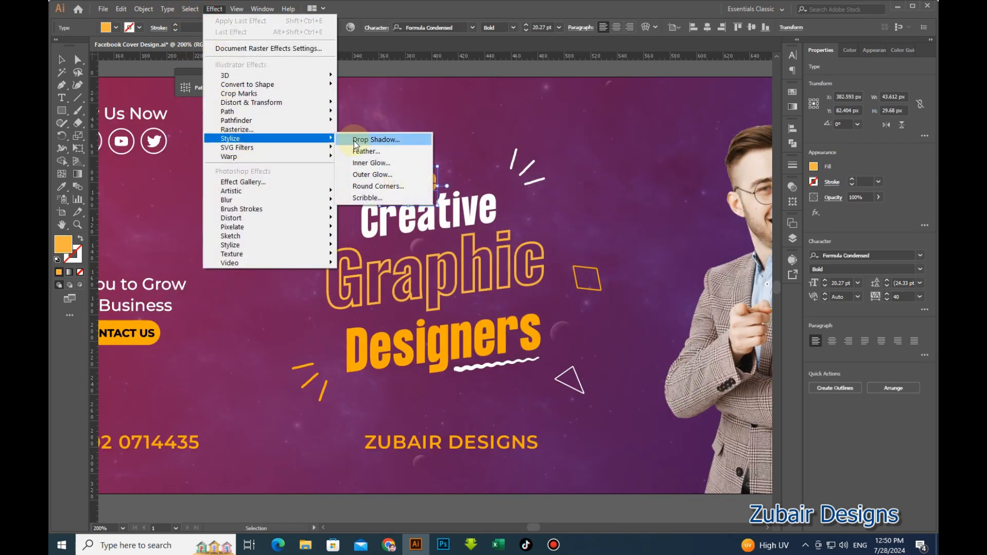
{"action": "left_click", "coordinate": [359, 138]}
{"action": "key", "text": "Tab"}
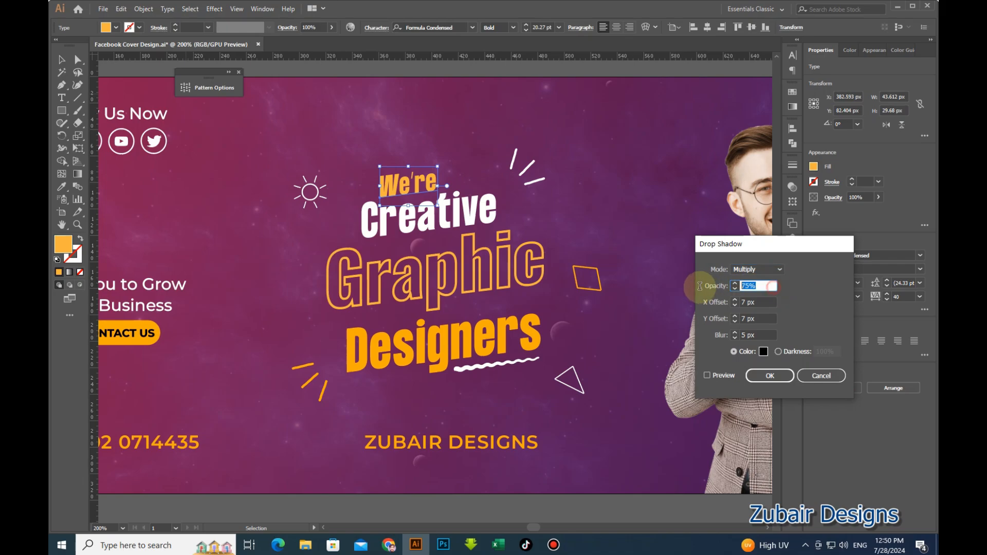
{"action": "type", "text": "20"}
{"action": "key", "text": "Tab"}
{"action": "type", "text": "1"}
{"action": "key", "text": "Tab"}
{"action": "type", "text": "1"}
{"action": "key", "text": "Tab"}
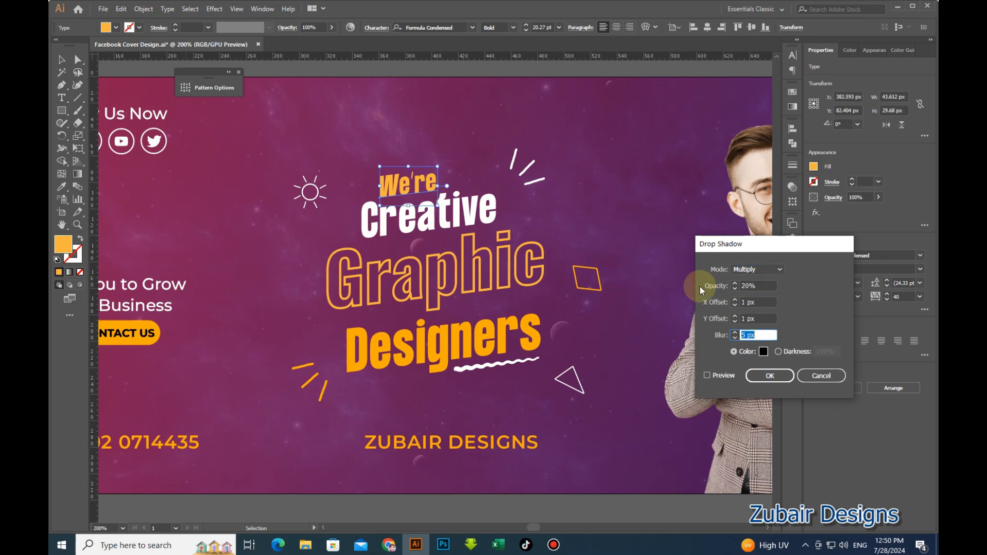
{"action": "left_click", "coordinate": [707, 375]}
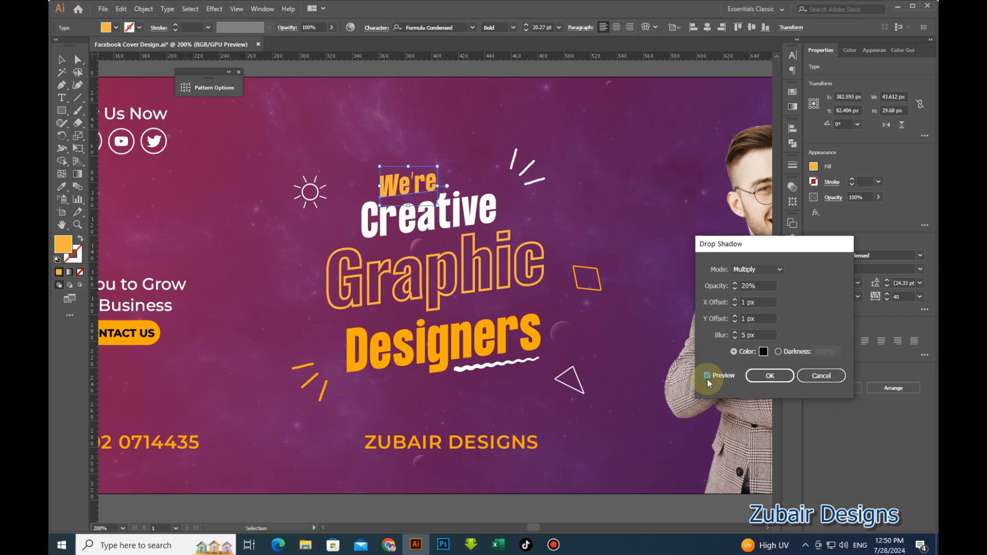
{"action": "left_click", "coordinate": [770, 375]}
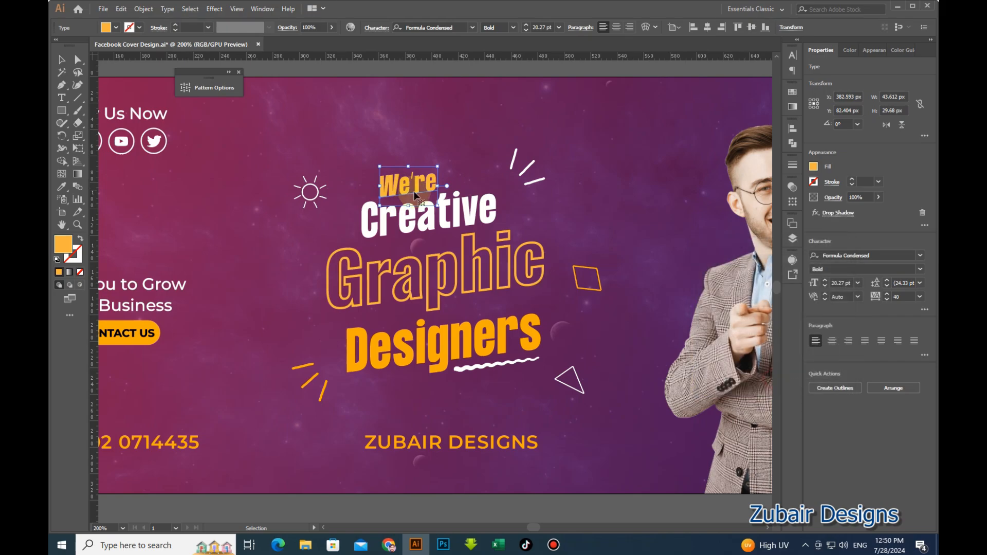
Apply the same 20% drop shadow to the 'Creative' text.
{"action": "left_click", "coordinate": [451, 203]}
{"action": "left_click", "coordinate": [214, 8]}
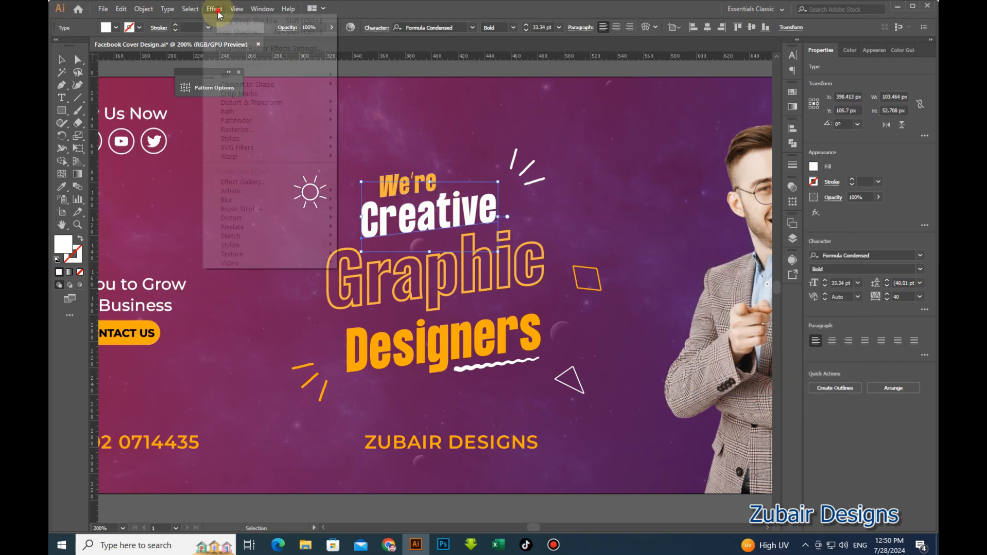
{"action": "mouse_move", "coordinate": [248, 139]}
{"action": "left_click", "coordinate": [365, 137]}
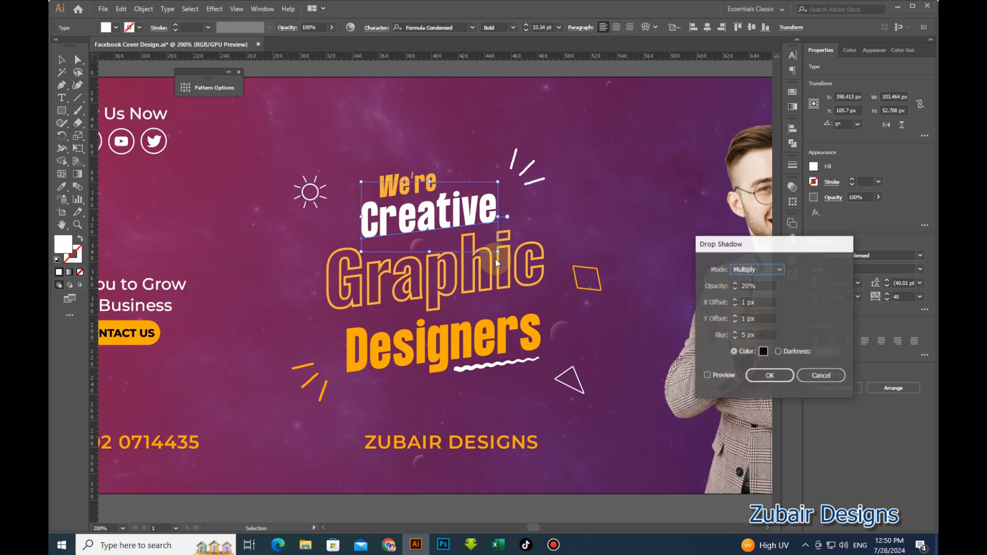
{"action": "left_click", "coordinate": [713, 377]}
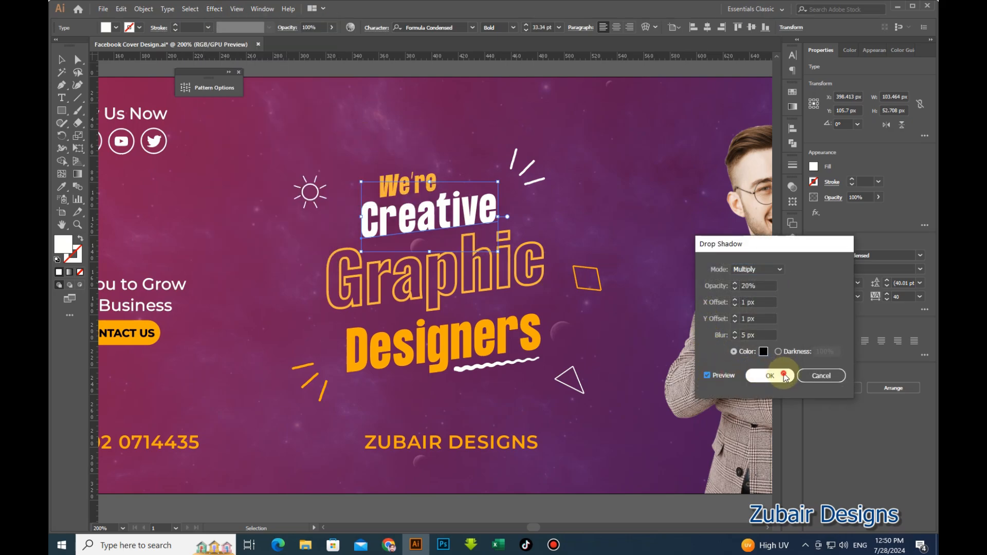
{"action": "left_click", "coordinate": [770, 376]}
Apply the same 20% drop shadow to the 'Graphic' text.
{"action": "left_click", "coordinate": [527, 291]}
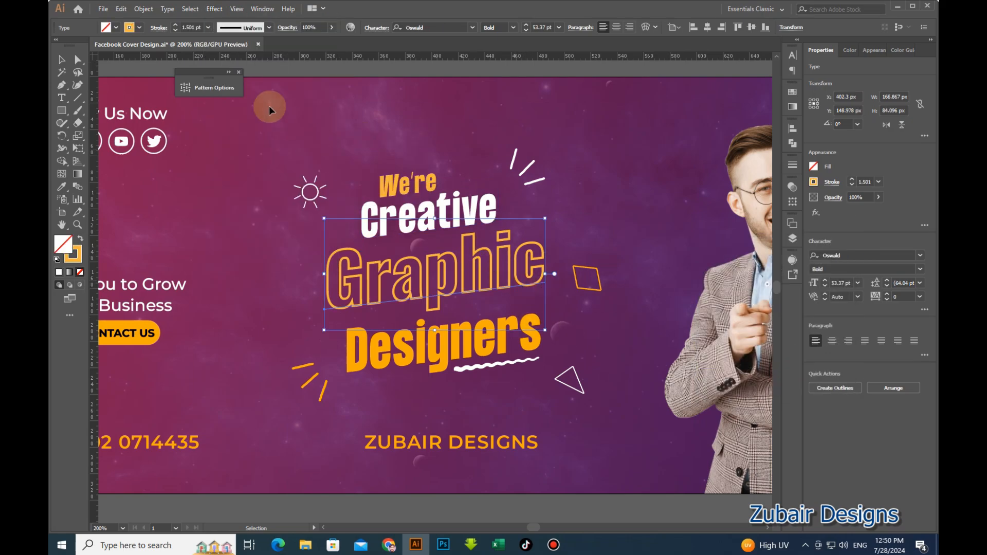
{"action": "left_click", "coordinate": [215, 9]}
{"action": "mouse_move", "coordinate": [267, 139]}
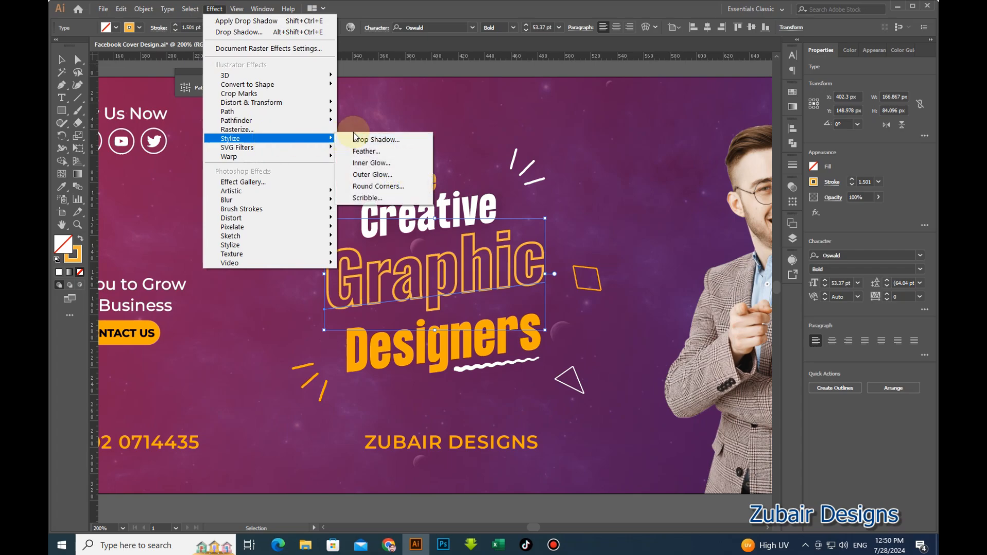
{"action": "left_click", "coordinate": [362, 137]}
{"action": "left_click", "coordinate": [713, 373]}
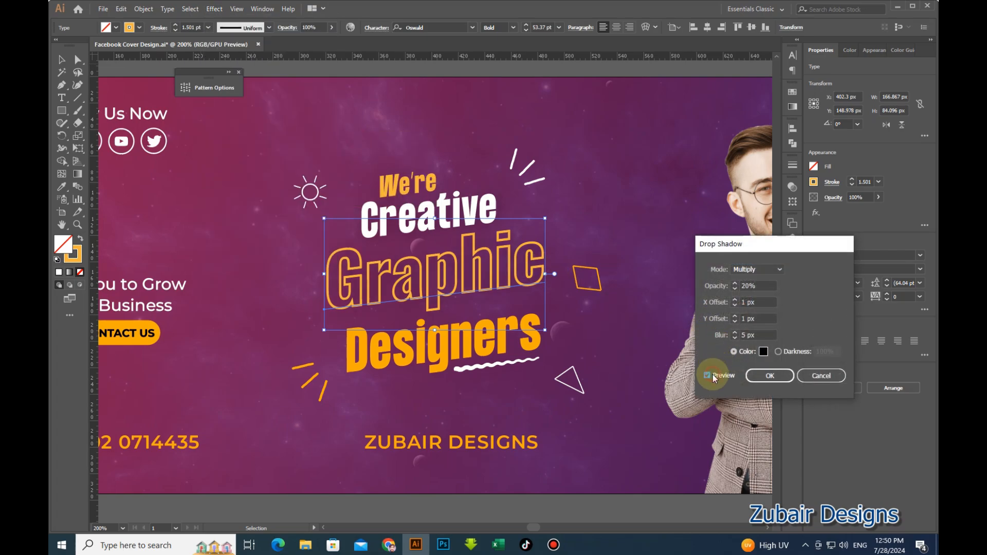
{"action": "left_click", "coordinate": [769, 377]}
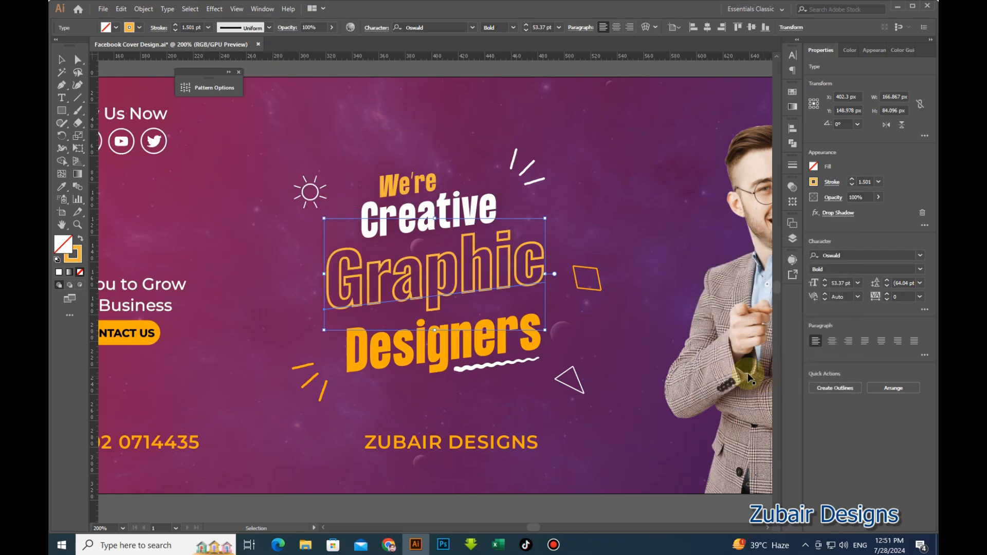
Apply the same 20% drop shadow to the 'Designers' text.
{"action": "left_click", "coordinate": [566, 356]}
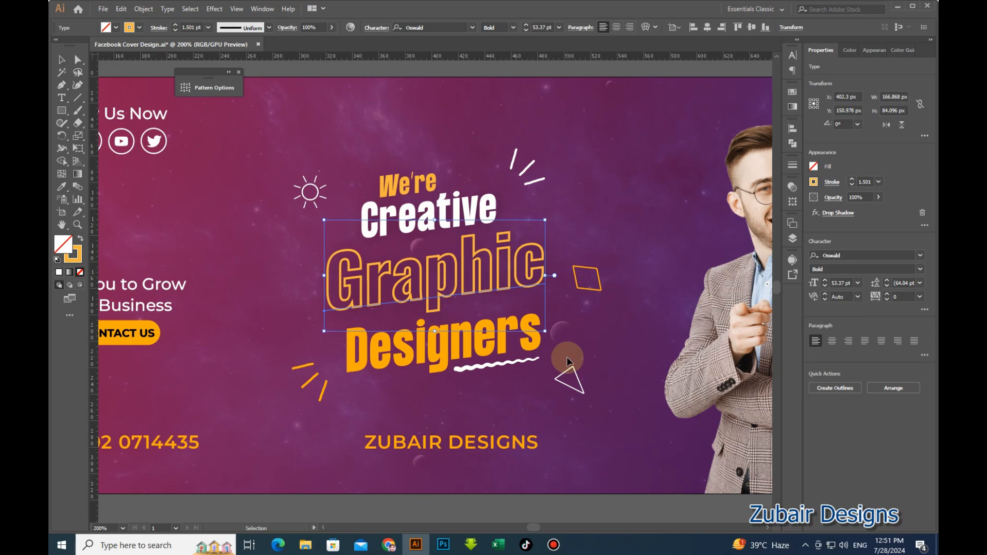
{"action": "left_click", "coordinate": [534, 340]}
{"action": "left_click", "coordinate": [214, 9]}
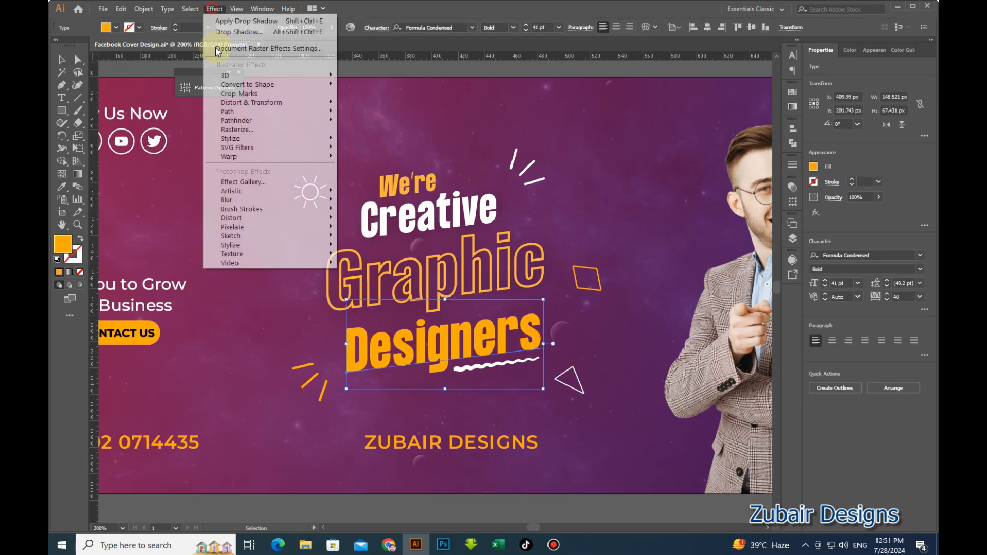
{"action": "mouse_move", "coordinate": [234, 140]}
{"action": "left_click", "coordinate": [375, 139]}
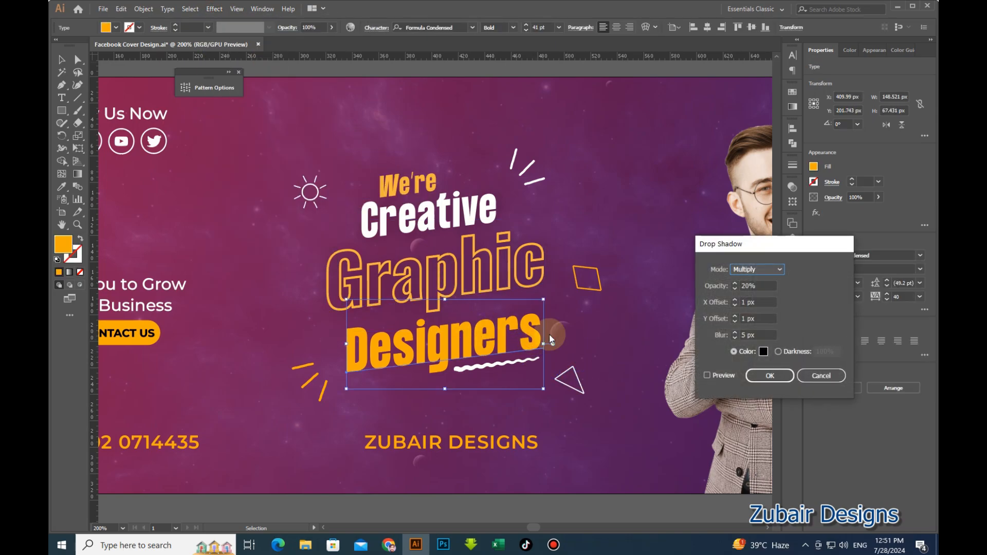
{"action": "left_click", "coordinate": [708, 376]}
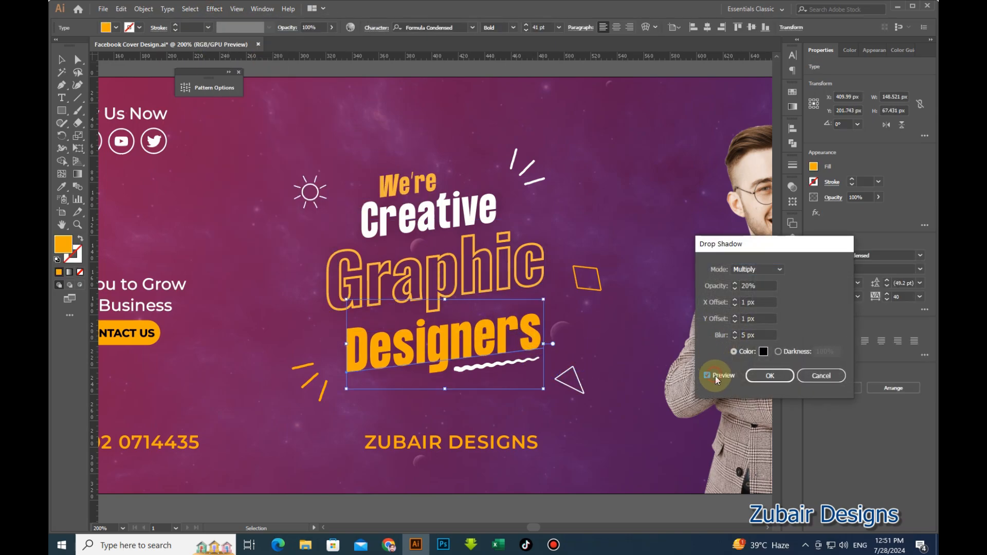
{"action": "left_click", "coordinate": [764, 372]}
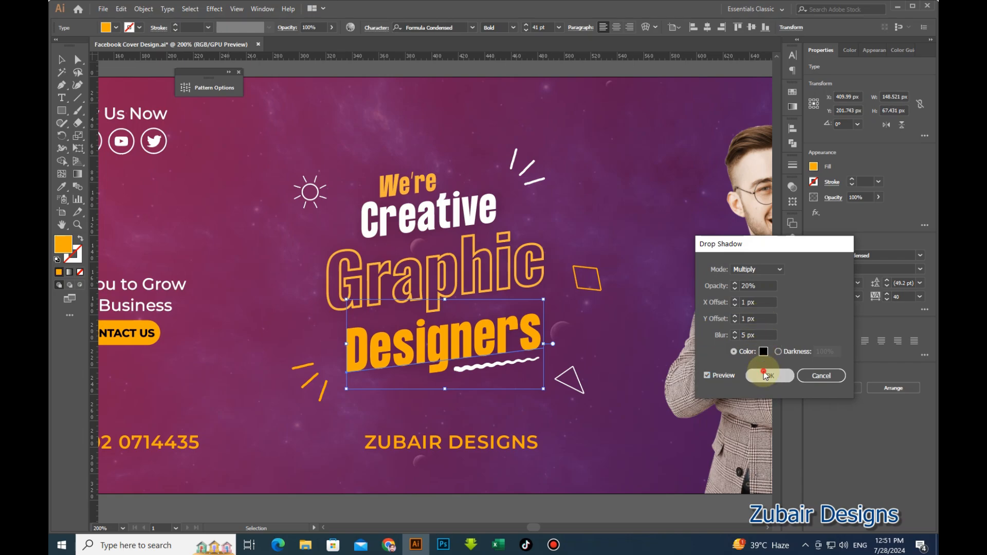
{"action": "left_click", "coordinate": [563, 424]}
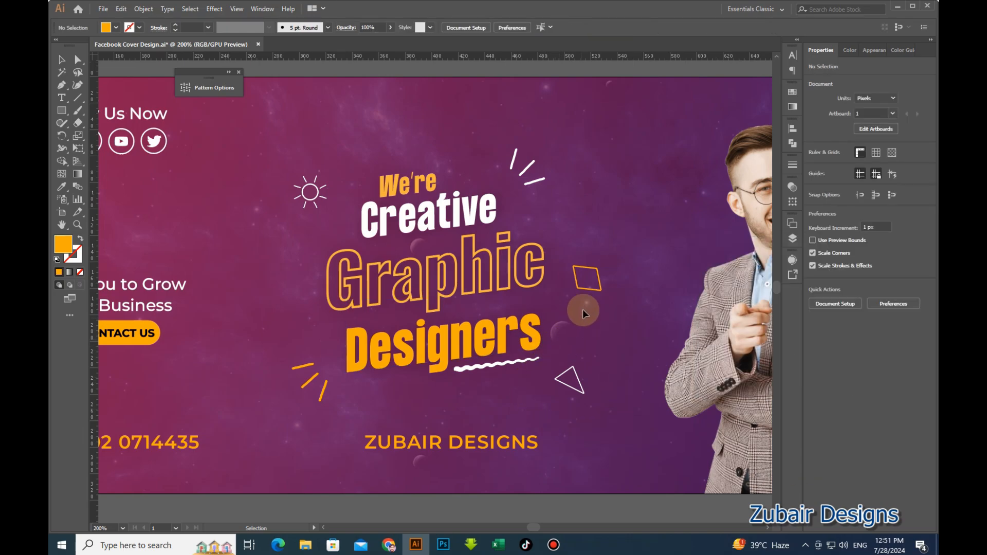
Set the headline decorations (parallelogram, slash lines, sun, wavy underline) to 80% opacity.
{"action": "left_click", "coordinate": [584, 287]}
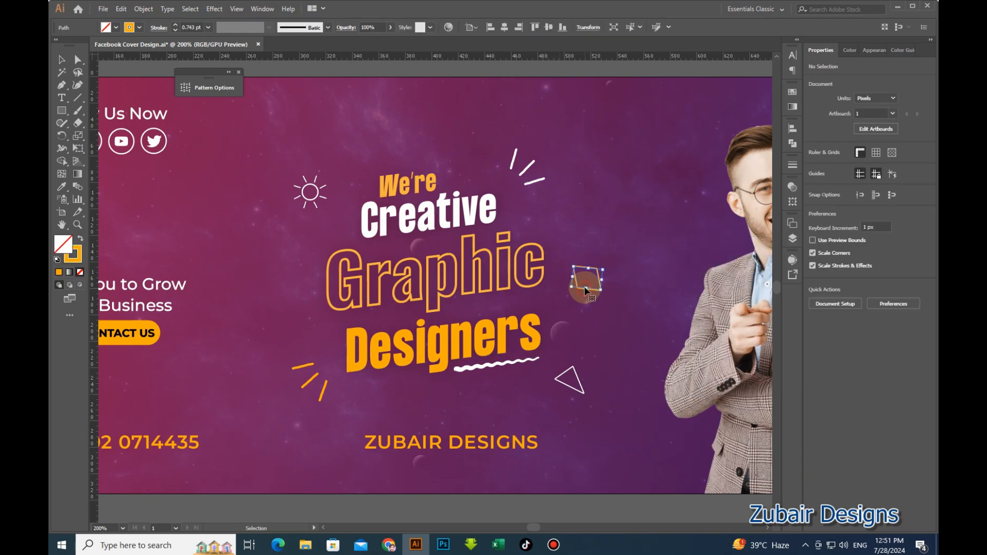
{"action": "left_click", "coordinate": [531, 181], "text": "shift"}
{"action": "left_click", "coordinate": [315, 192], "text": "shift"}
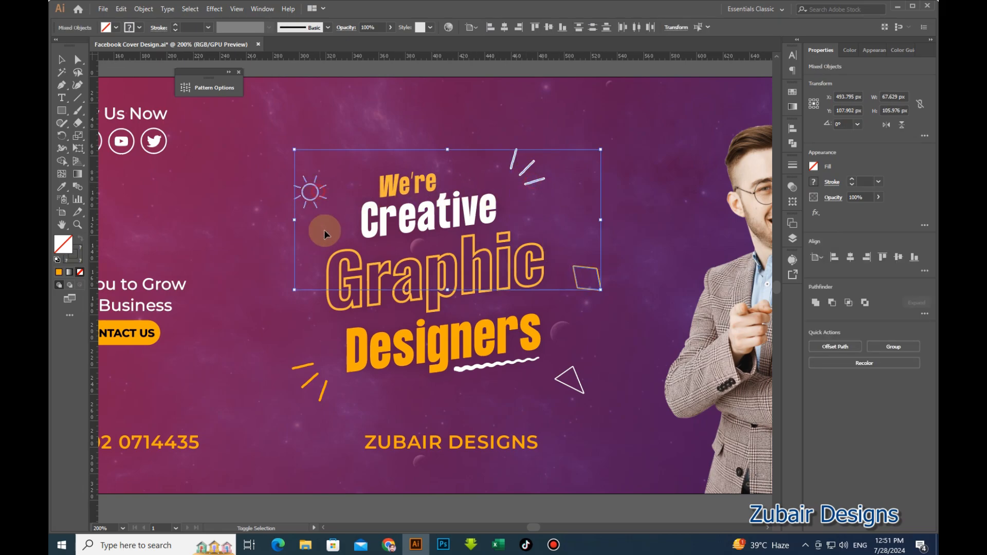
{"action": "left_click", "coordinate": [313, 369], "text": "shift"}
{"action": "left_click", "coordinate": [309, 365], "text": "shift"}
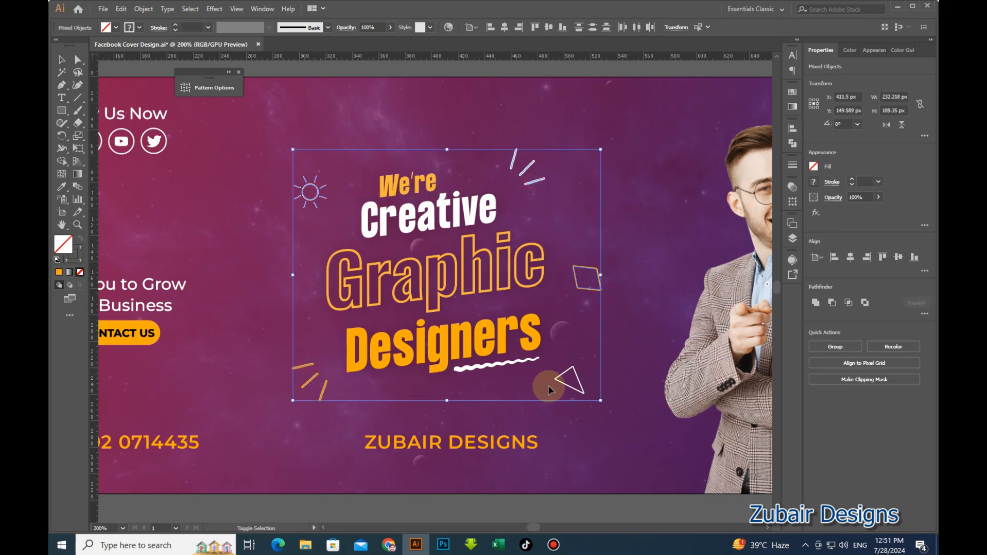
{"action": "left_click", "coordinate": [526, 360], "text": "shift"}
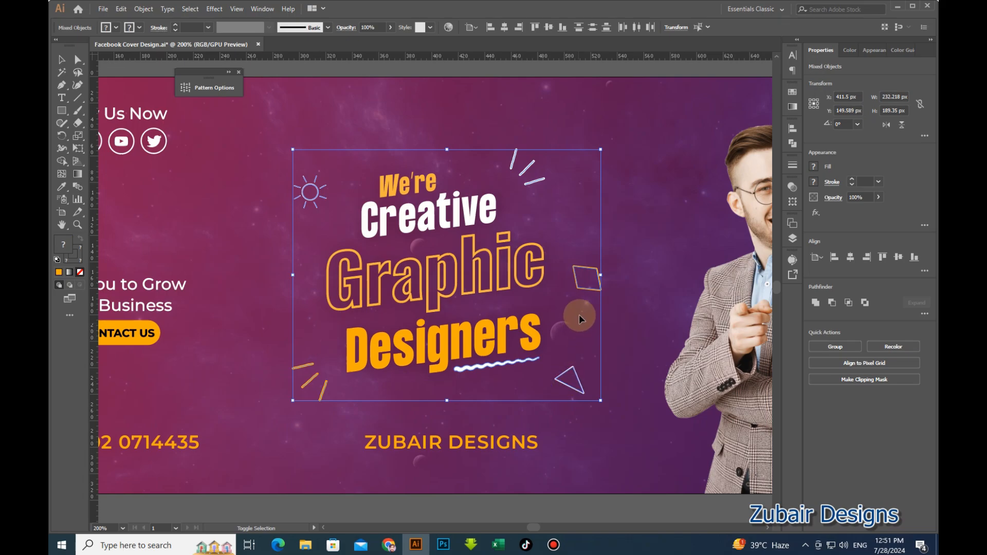
{"action": "left_click", "coordinate": [848, 198]}
{"action": "type", "text": "80"}
{"action": "key", "text": "Return"}
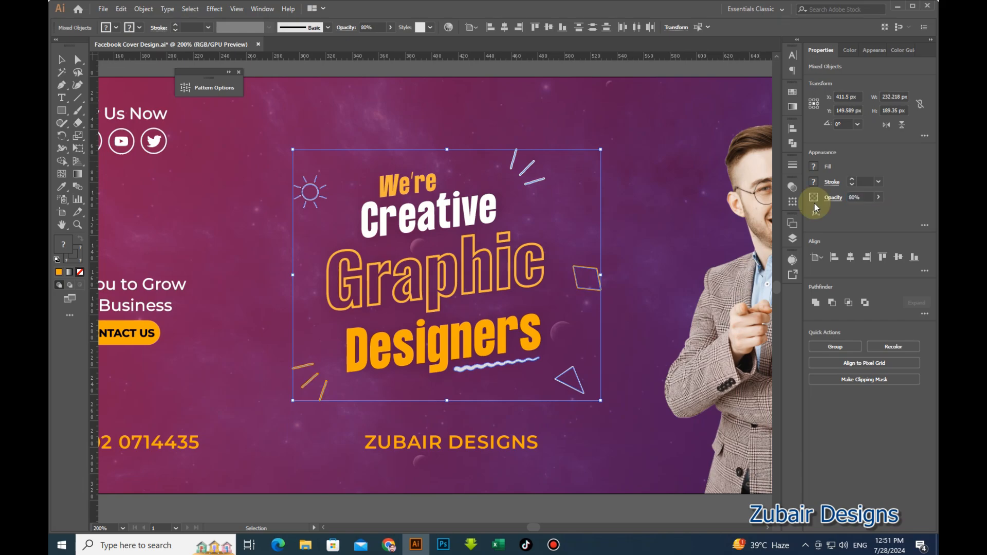
{"action": "left_click", "coordinate": [649, 231]}
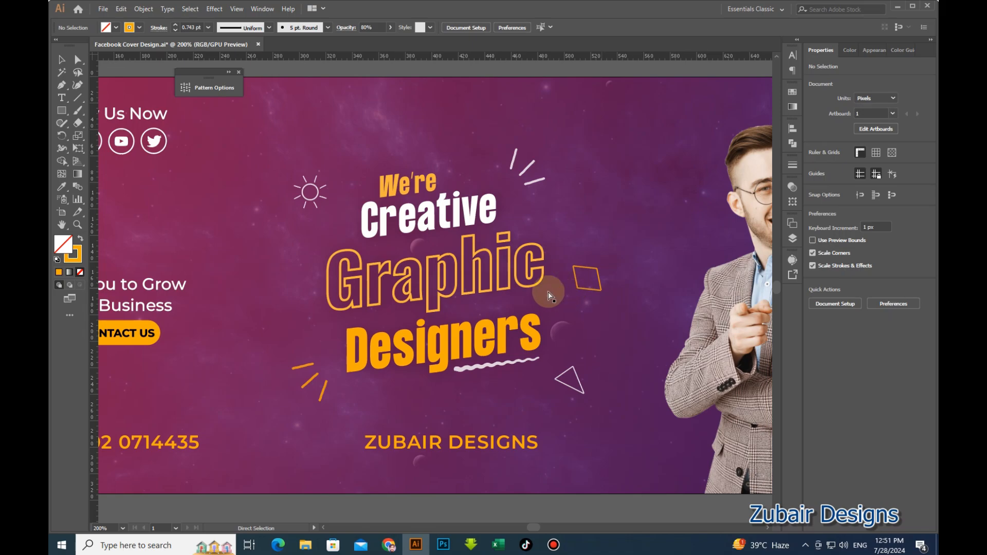
Save the cover and group the Follow Us Now heading with the social icons.
{"action": "key", "text": "ctrl+s"}
{"action": "scroll", "coordinate": [369, 251], "scroll_direction": "down", "scroll_amount": 1}
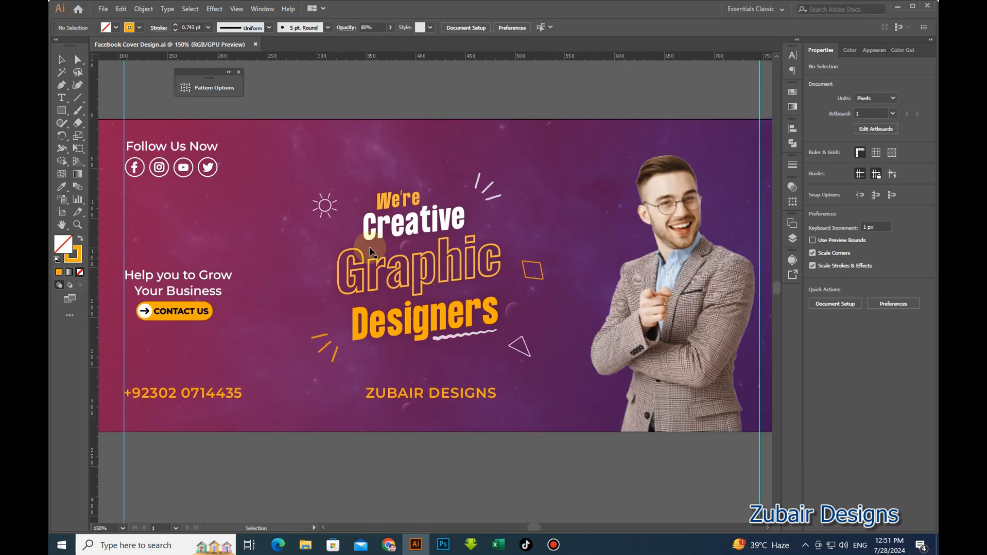
{"action": "key", "text": "space"}
{"action": "left_click_drag", "start_coordinate": [404, 286], "coordinate": [404, 288]}
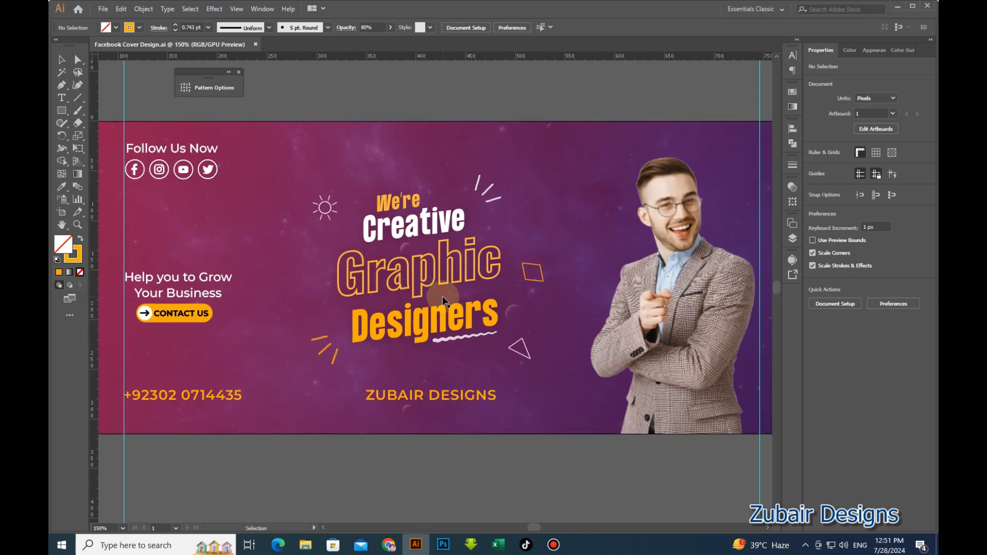
{"action": "left_click", "coordinate": [374, 455]}
{"action": "left_click", "coordinate": [214, 152]}
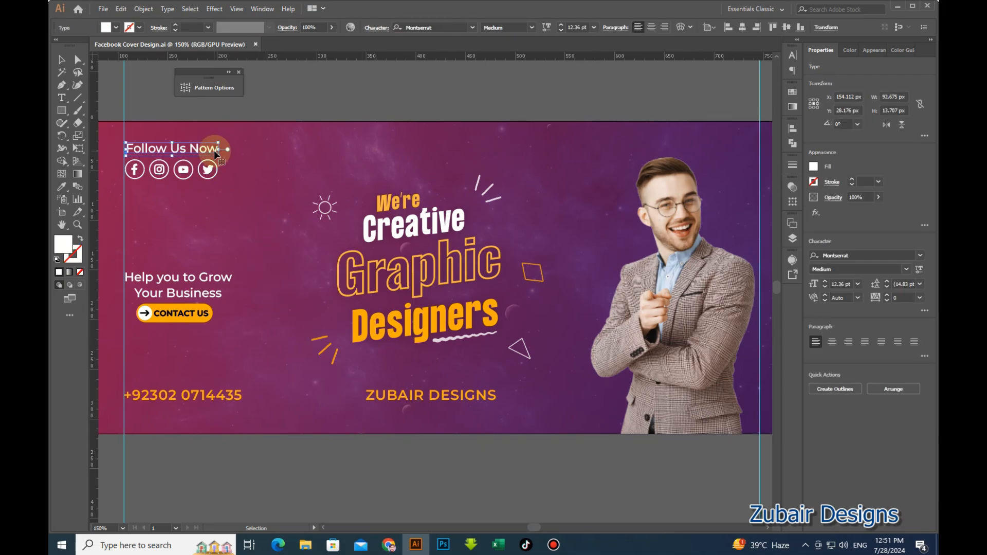
{"action": "left_click", "coordinate": [209, 176], "text": "shift"}
{"action": "key", "text": "a"}
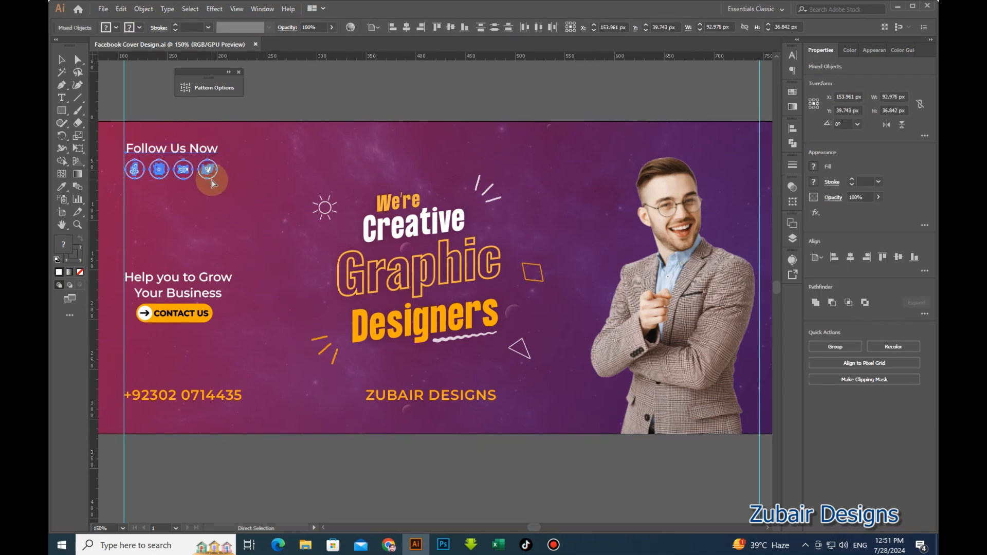
{"action": "key", "text": "ctrl+g"}
{"action": "key", "text": "v"}
{"action": "left_click", "coordinate": [283, 99]}
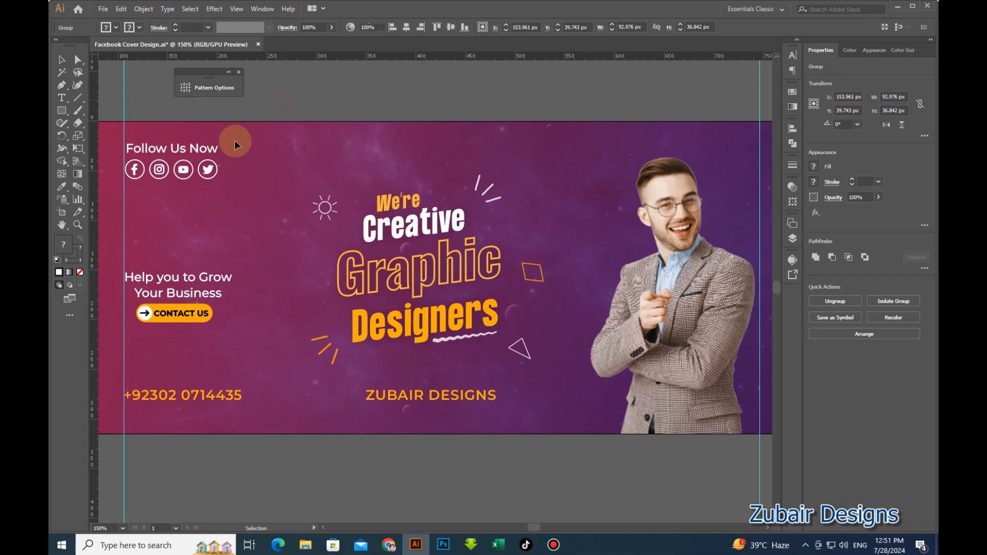
{"action": "left_click", "coordinate": [208, 169]}
Apply a soft 20% drop shadow to the heading-and-icons group.
{"action": "left_click", "coordinate": [215, 9]}
{"action": "mouse_move", "coordinate": [242, 138]}
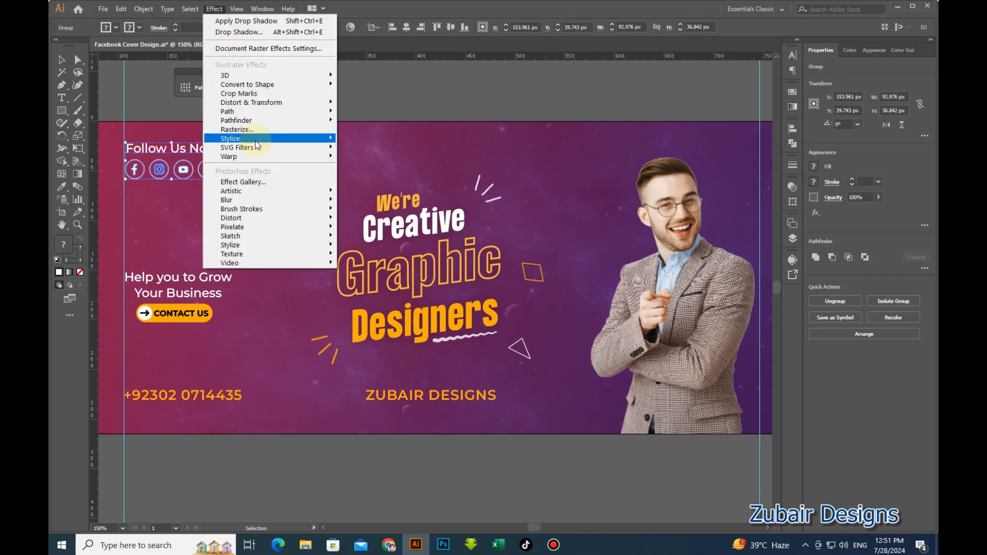
{"action": "left_click", "coordinate": [376, 142]}
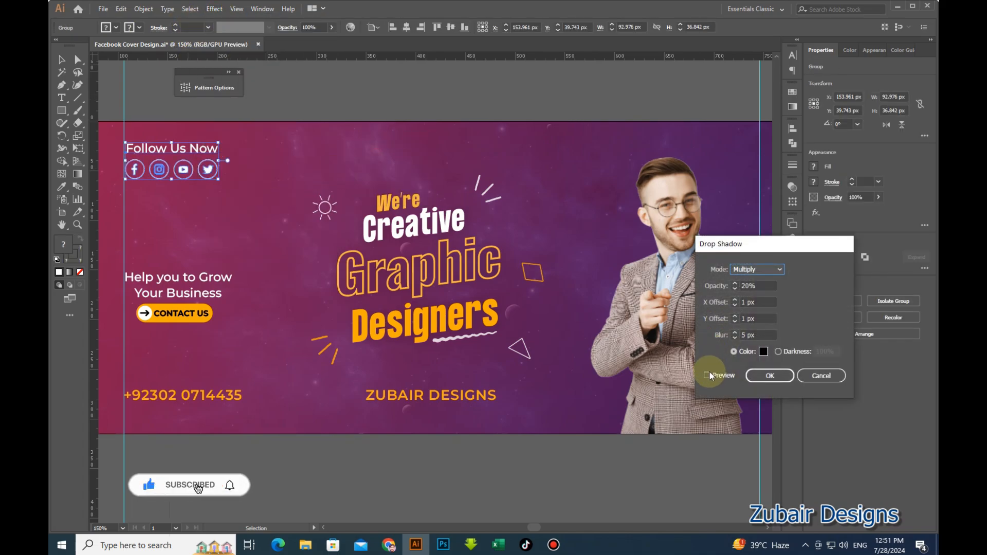
{"action": "left_click", "coordinate": [763, 376]}
{"action": "left_click", "coordinate": [512, 456]}
{"action": "scroll", "coordinate": [240, 183], "scroll_direction": "up", "scroll_amount": 1}
{"action": "left_click_drag", "start_coordinate": [255, 252], "coordinate": [349, 255]}
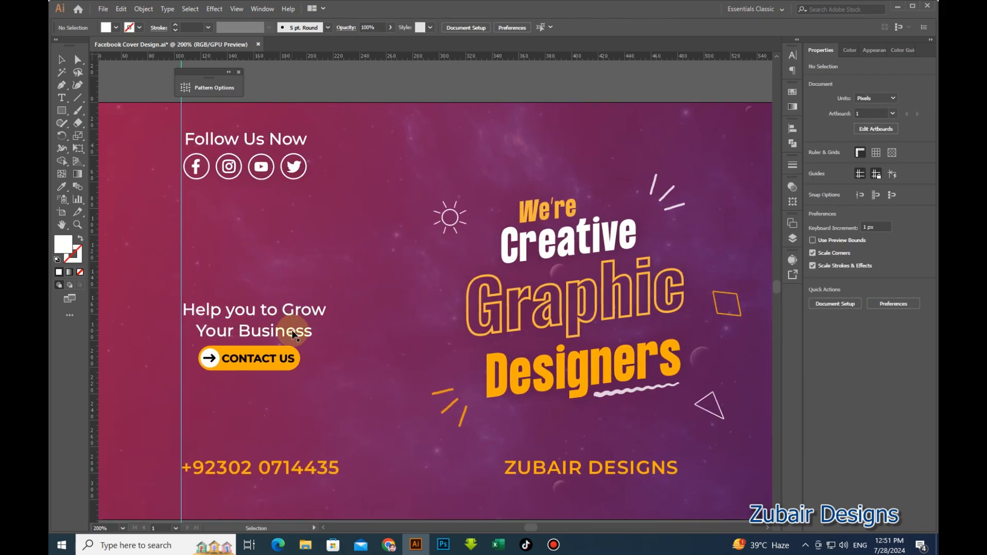
Add a soft drop shadow to the 'Help you to Grow Your Business' tagline.
{"action": "left_click", "coordinate": [294, 334]}
{"action": "left_click", "coordinate": [220, 11]}
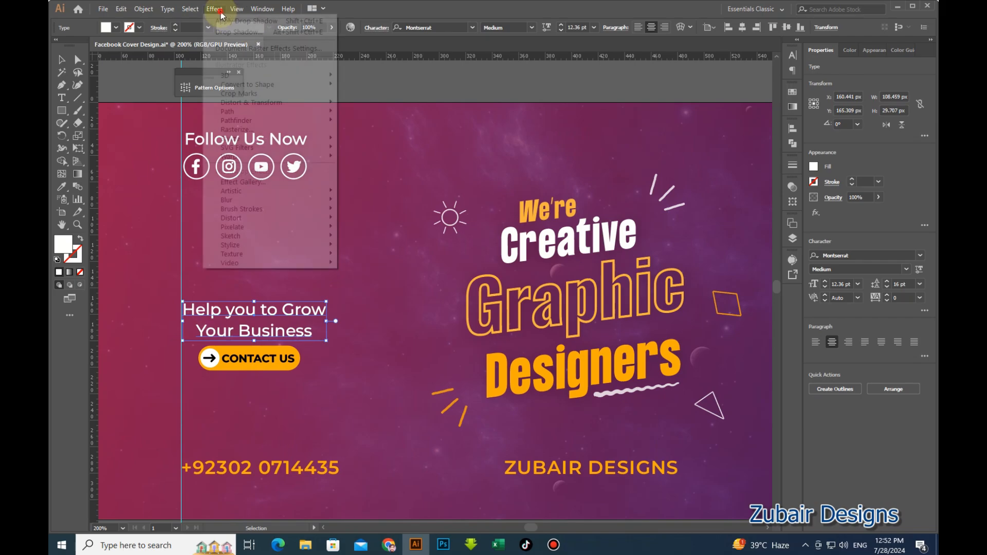
{"action": "mouse_move", "coordinate": [259, 139]}
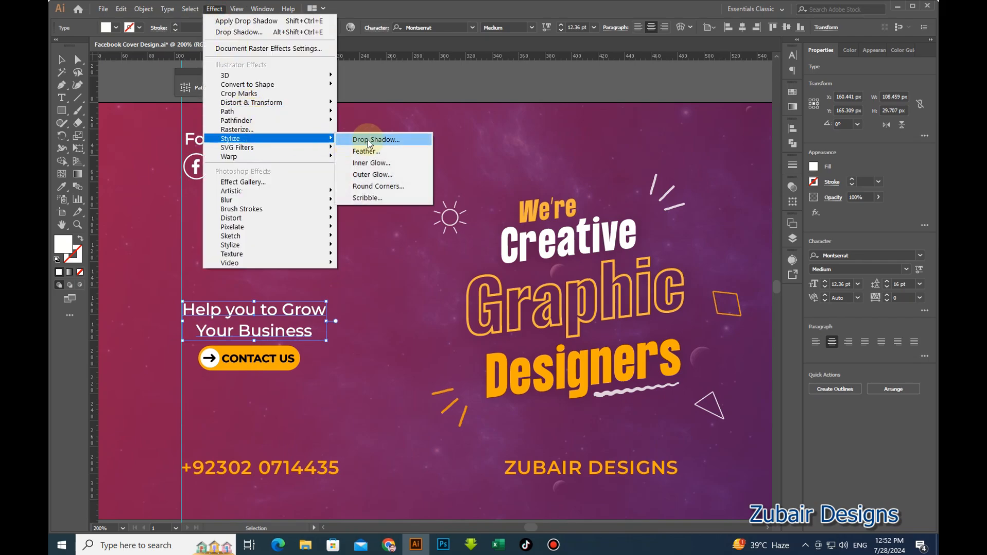
{"action": "left_click", "coordinate": [369, 140]}
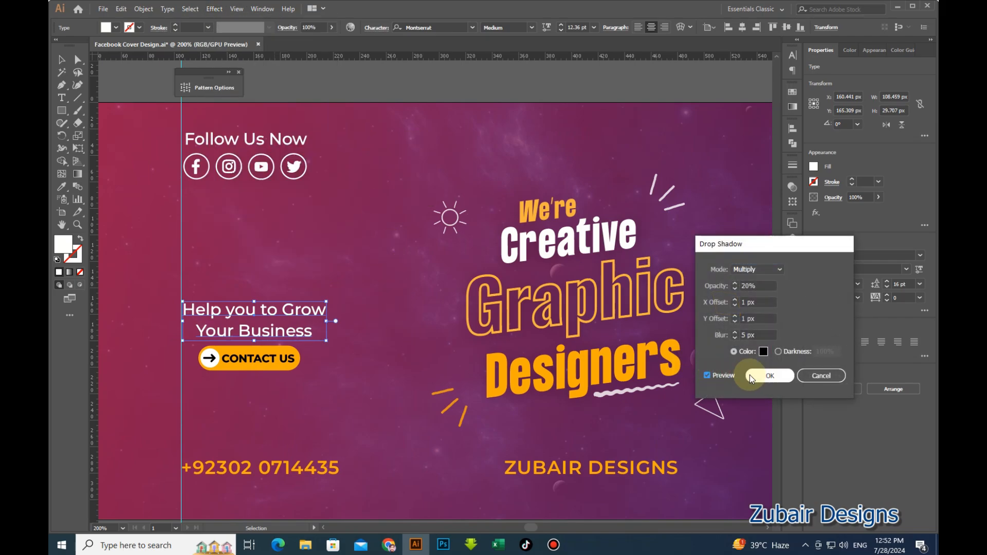
{"action": "left_click", "coordinate": [774, 377]}
{"action": "left_click", "coordinate": [372, 399]}
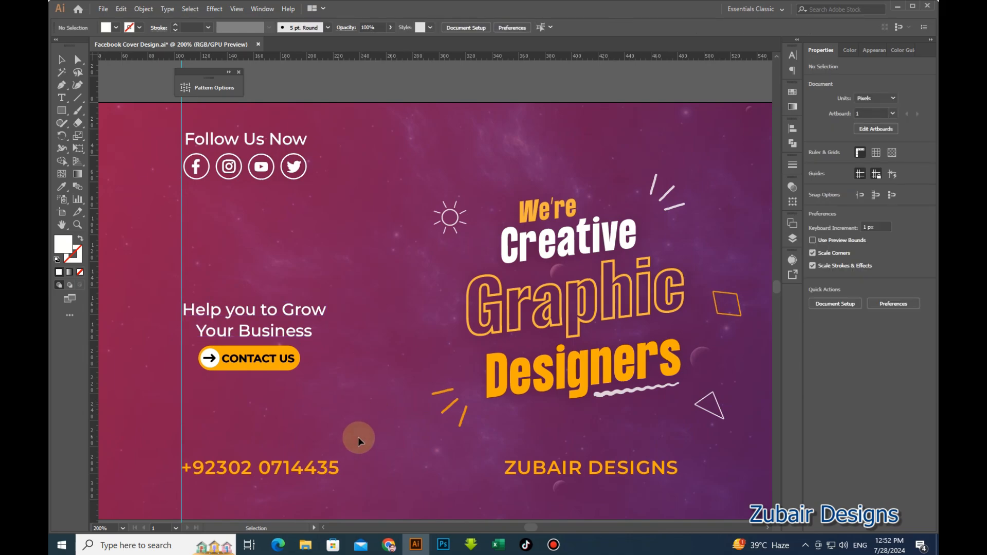
Apply the same 20% drop shadow to the phone number and studio name lines.
{"action": "left_click", "coordinate": [337, 473]}
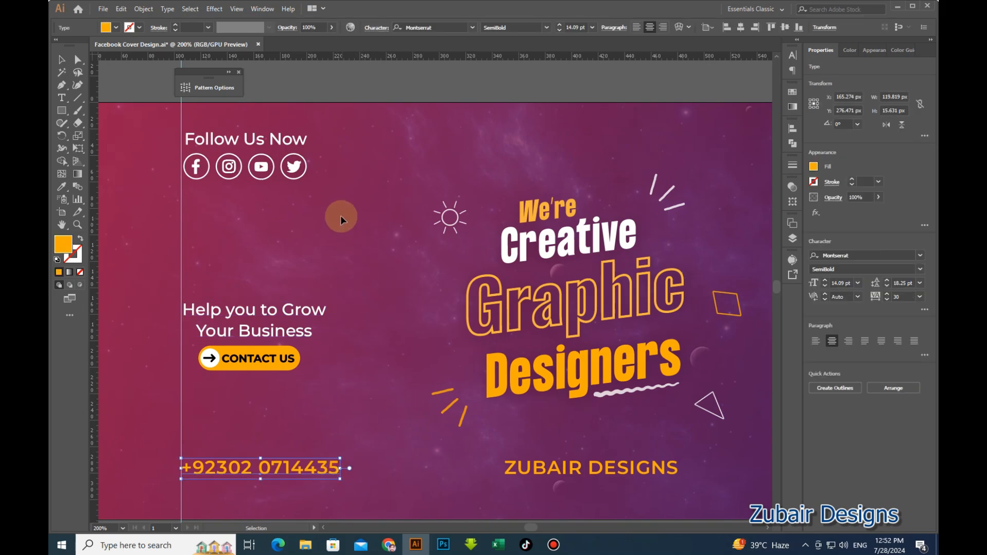
{"action": "left_click", "coordinate": [578, 467], "text": "shift"}
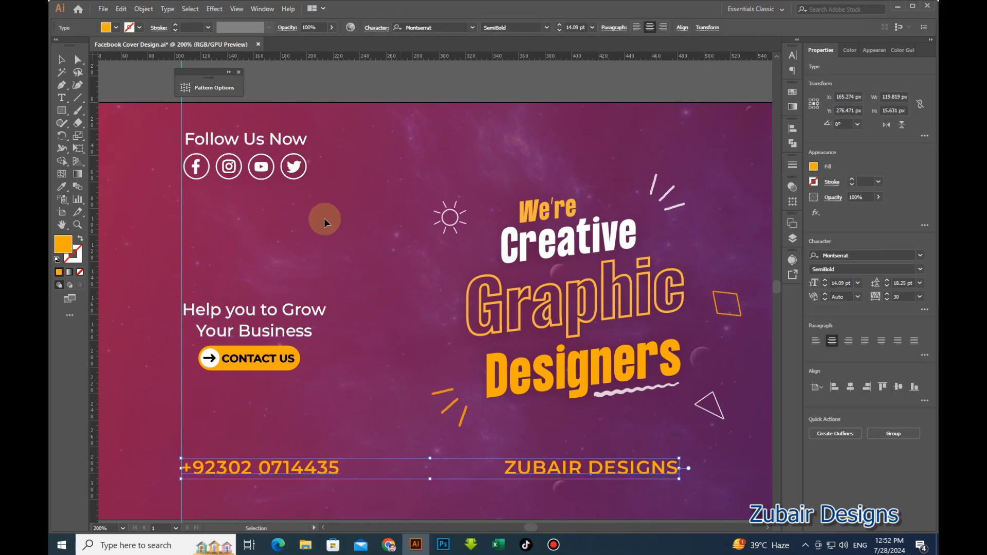
{"action": "left_click", "coordinate": [215, 8]}
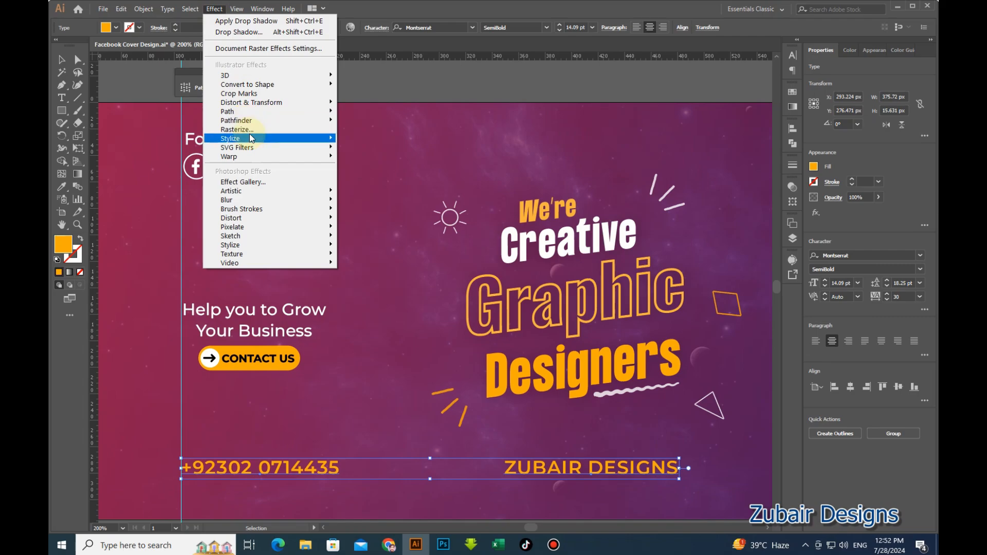
{"action": "mouse_move", "coordinate": [325, 141]}
{"action": "left_click", "coordinate": [375, 139]}
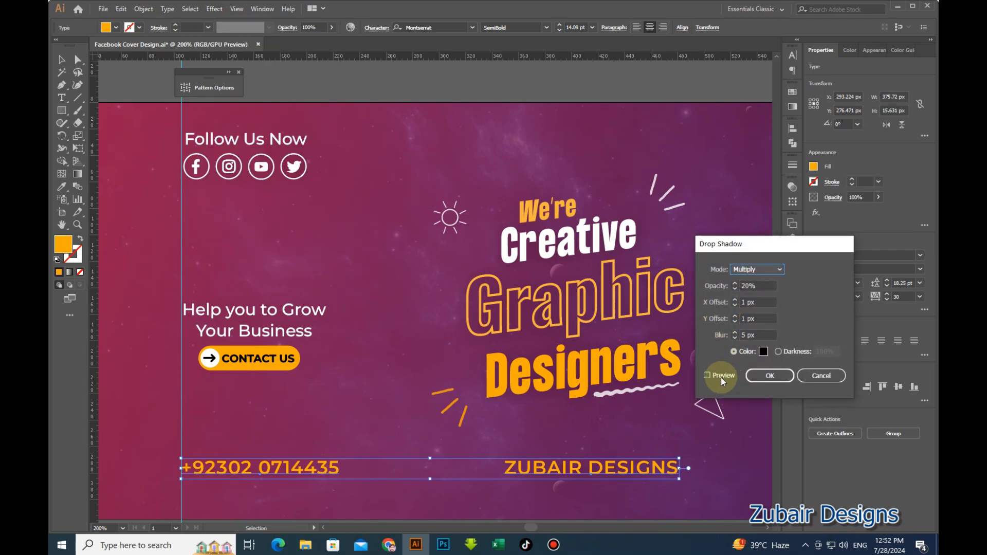
{"action": "left_click", "coordinate": [707, 376]}
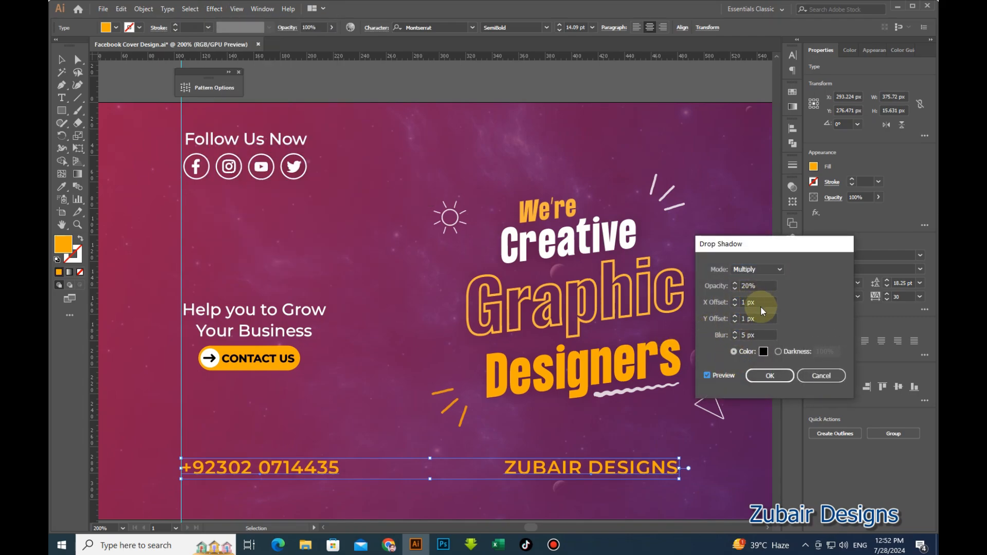
{"action": "left_click", "coordinate": [727, 285]}
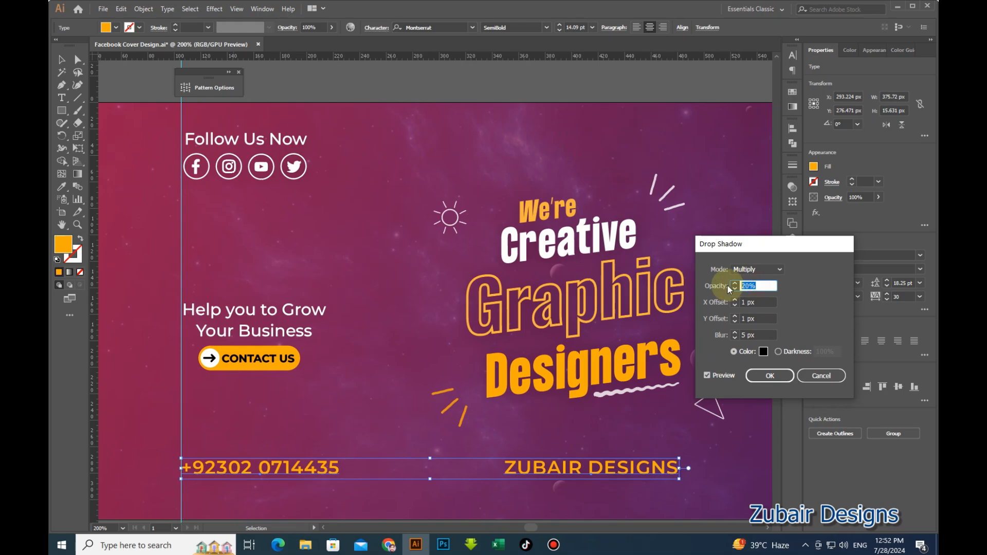
{"action": "left_click", "coordinate": [769, 375]}
{"action": "left_click", "coordinate": [429, 409]}
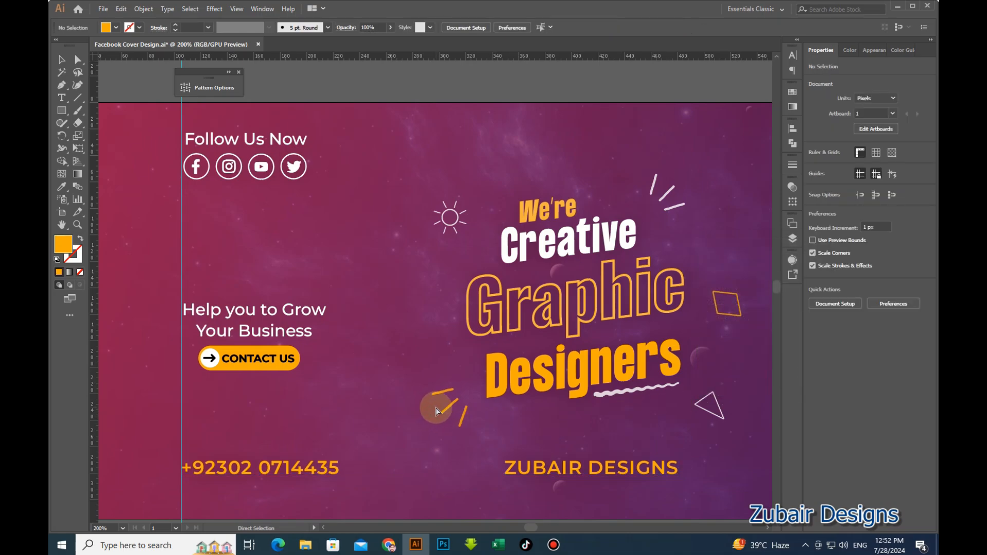
Save the cover and select just the orange rectangle inside the CONTACT US button.
{"action": "scroll", "coordinate": [329, 354], "scroll_direction": "down", "scroll_amount": 2}
{"action": "key", "text": "ctrl+s"}
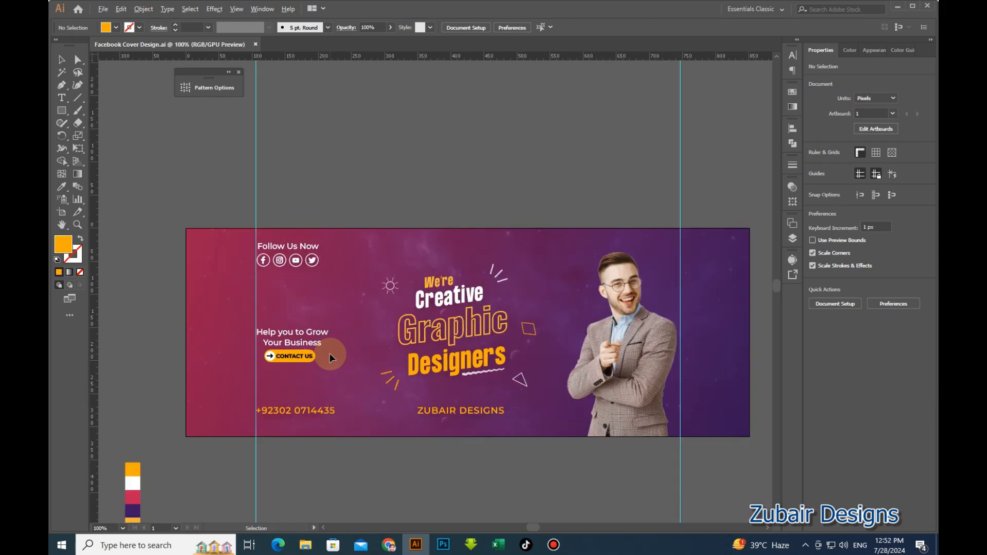
{"action": "scroll", "coordinate": [305, 359], "scroll_direction": "up", "scroll_amount": 4}
{"action": "key", "text": "v"}
{"action": "left_click", "coordinate": [305, 359]}
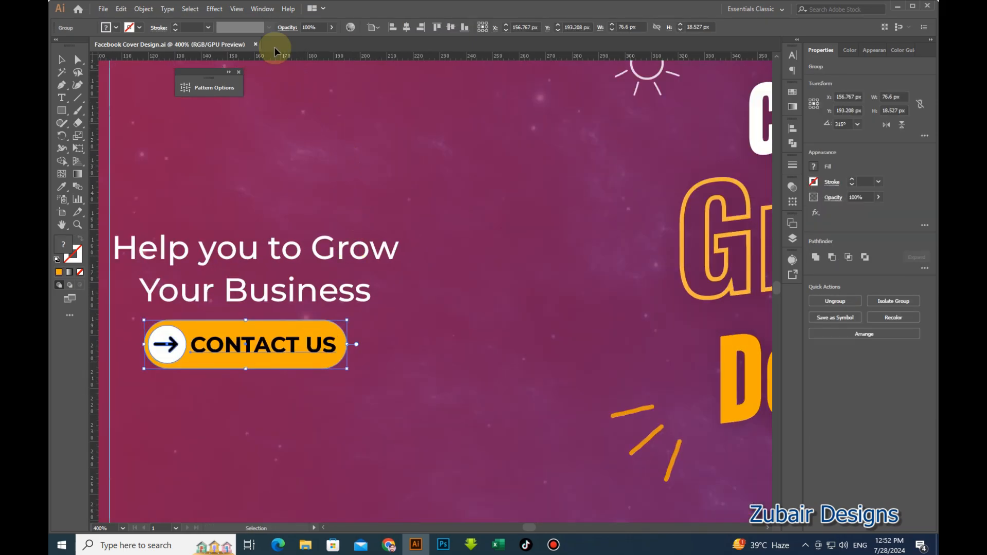
{"action": "key", "text": "a"}
{"action": "left_click", "coordinate": [307, 345]}
{"action": "left_click", "coordinate": [331, 416]}
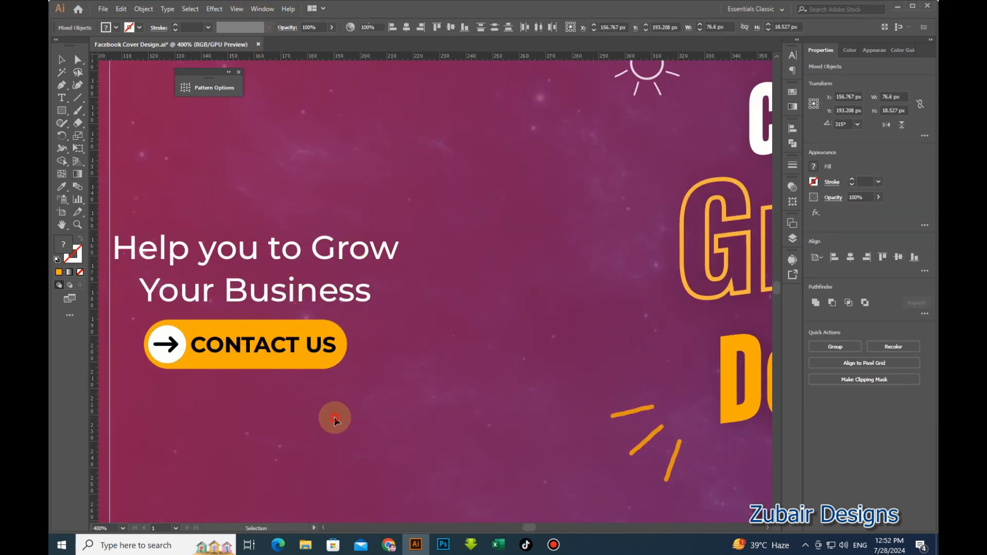
{"action": "left_click", "coordinate": [319, 359]}
{"action": "left_click", "coordinate": [352, 383]}
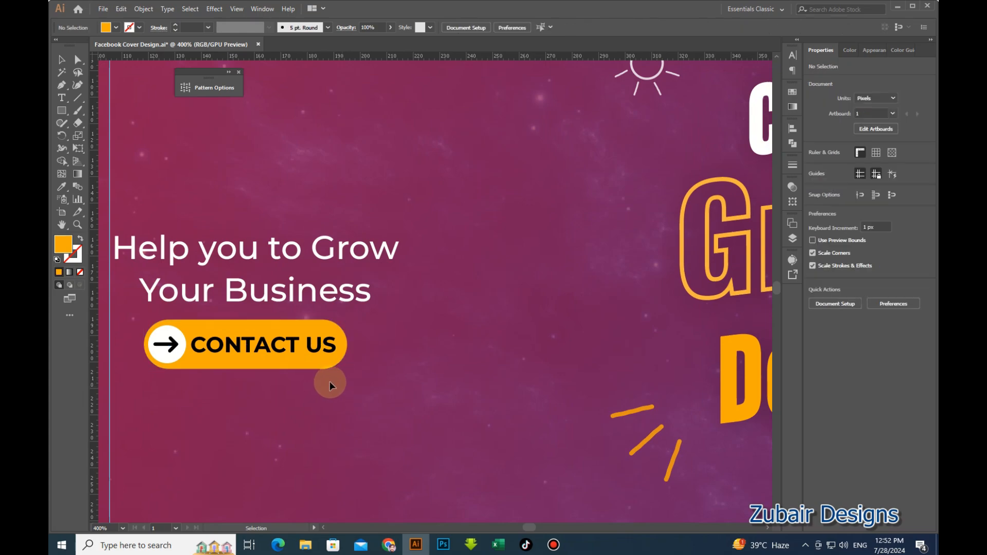
{"action": "left_click", "coordinate": [318, 368]}
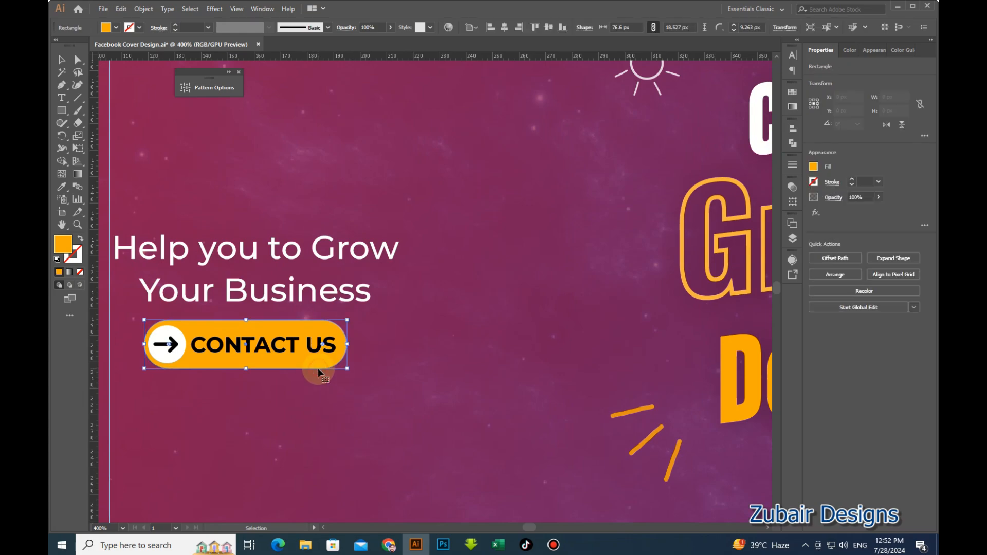
Give the button rectangle a 30% drop shadow with 1 px offsets and 5 px blur.
{"action": "left_click", "coordinate": [214, 9]}
{"action": "mouse_move", "coordinate": [257, 139]}
{"action": "left_click", "coordinate": [367, 139]}
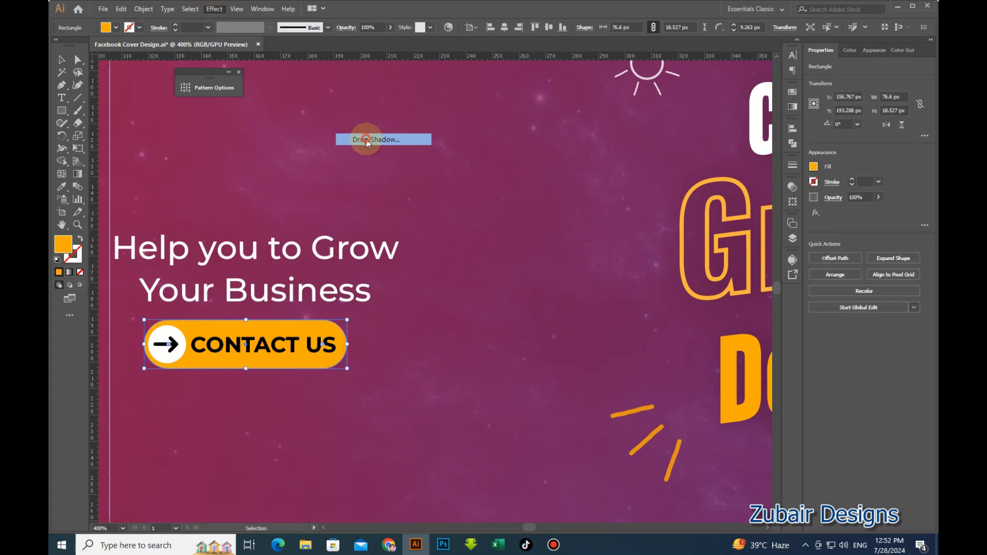
{"action": "left_click", "coordinate": [719, 373]}
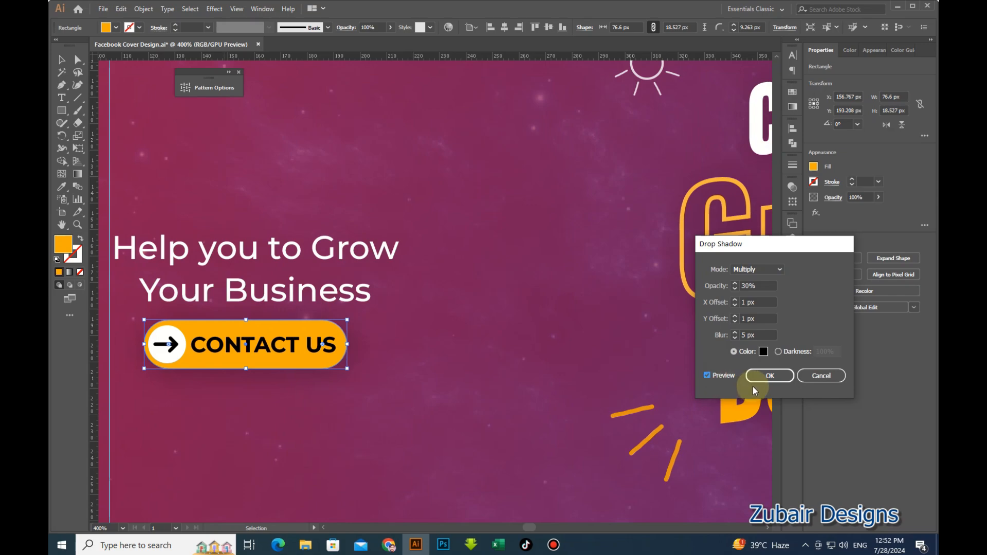
{"action": "left_click", "coordinate": [767, 377]}
{"action": "left_click", "coordinate": [454, 396]}
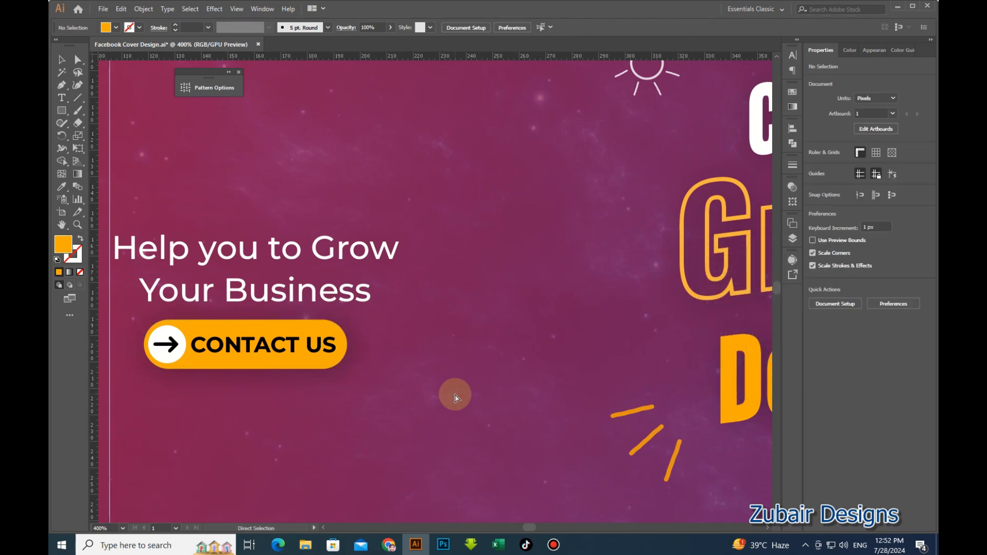